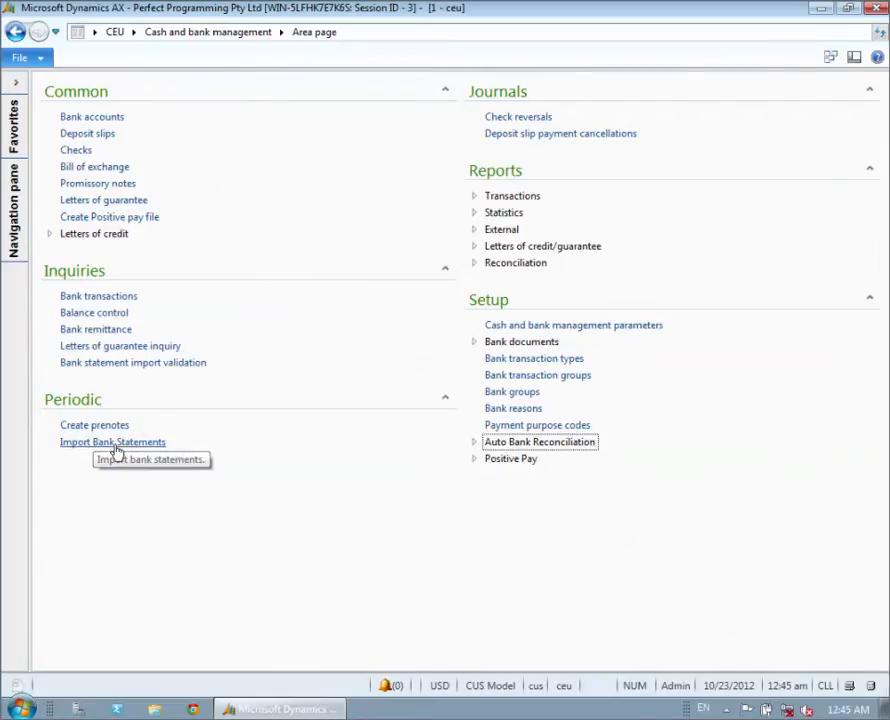
Import the bank statement file "bank statement nov2012.csv" from C:\Bank Statements using the Bank Amer import definition, without batch processing.
click(114, 442)
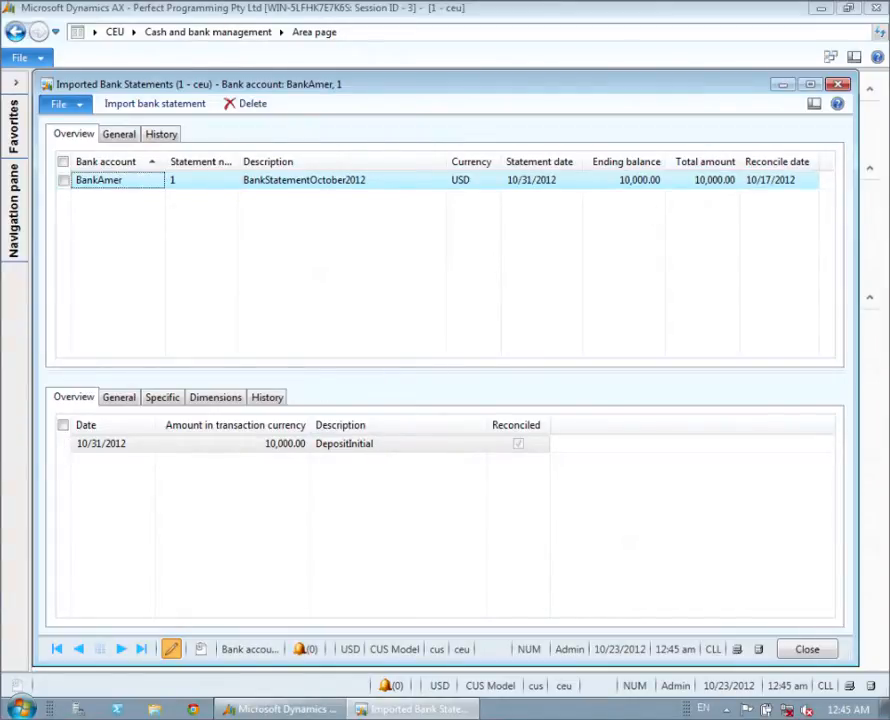
click(293, 180)
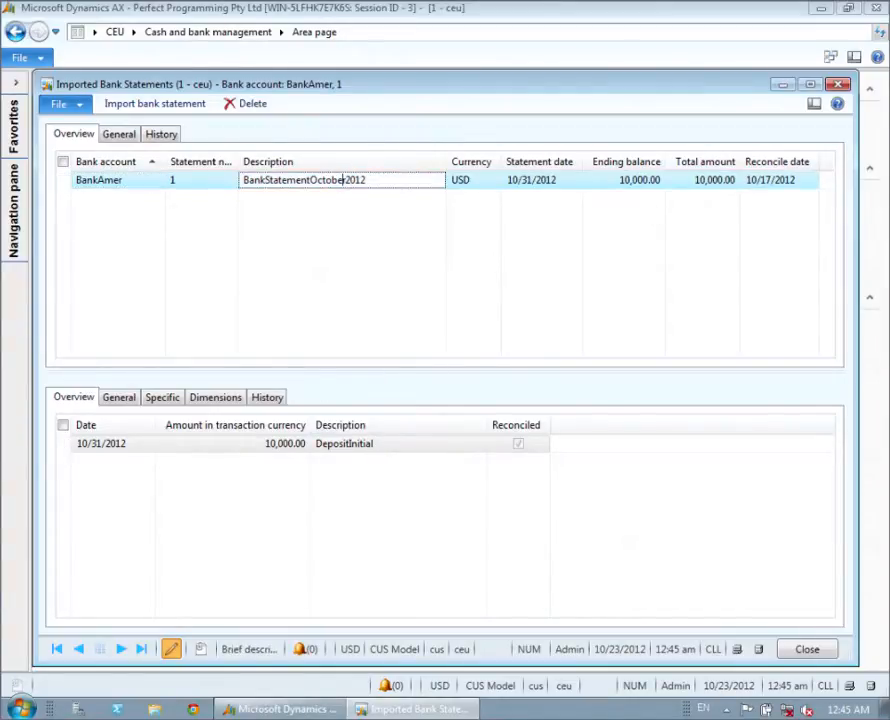
click(170, 112)
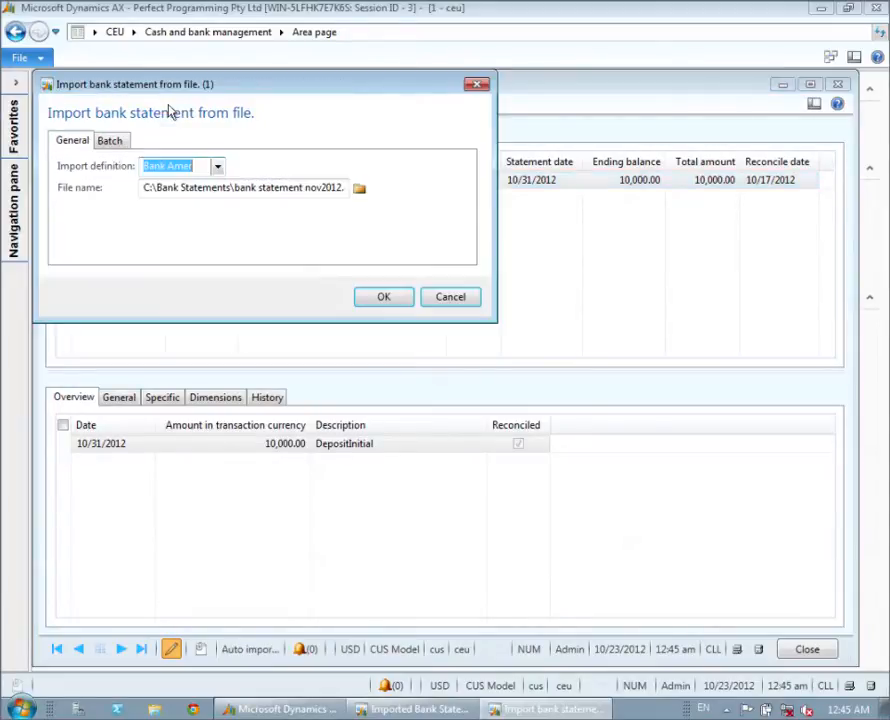
click(268, 186)
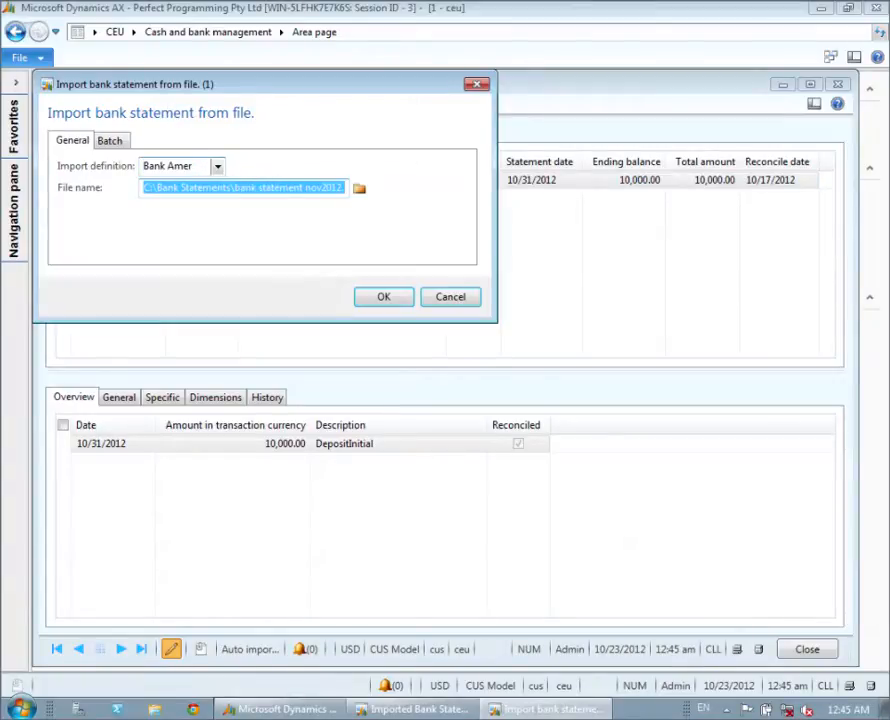
click(217, 166)
click(260, 167)
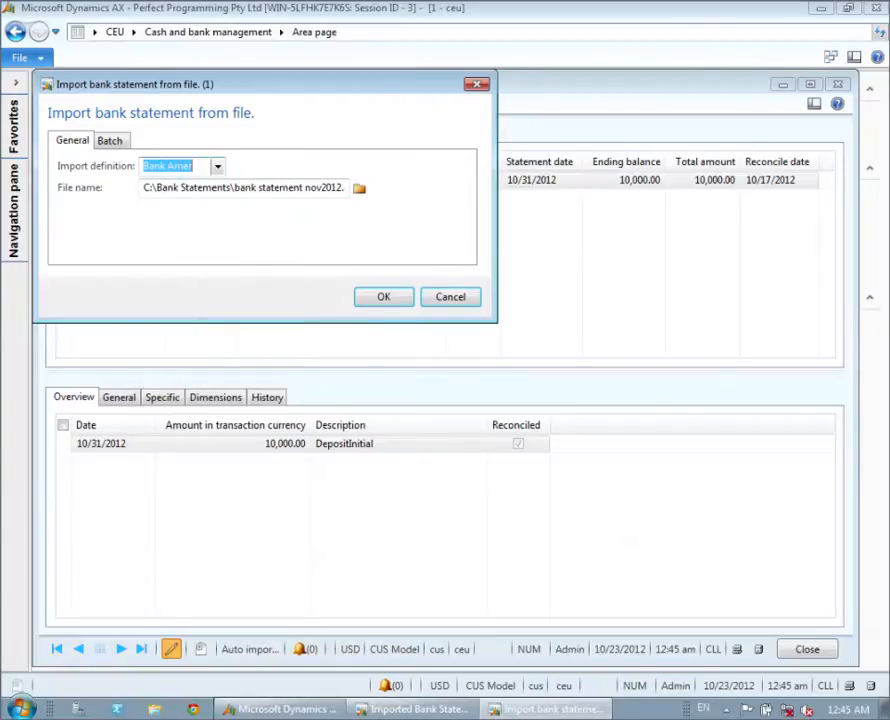
click(261, 187)
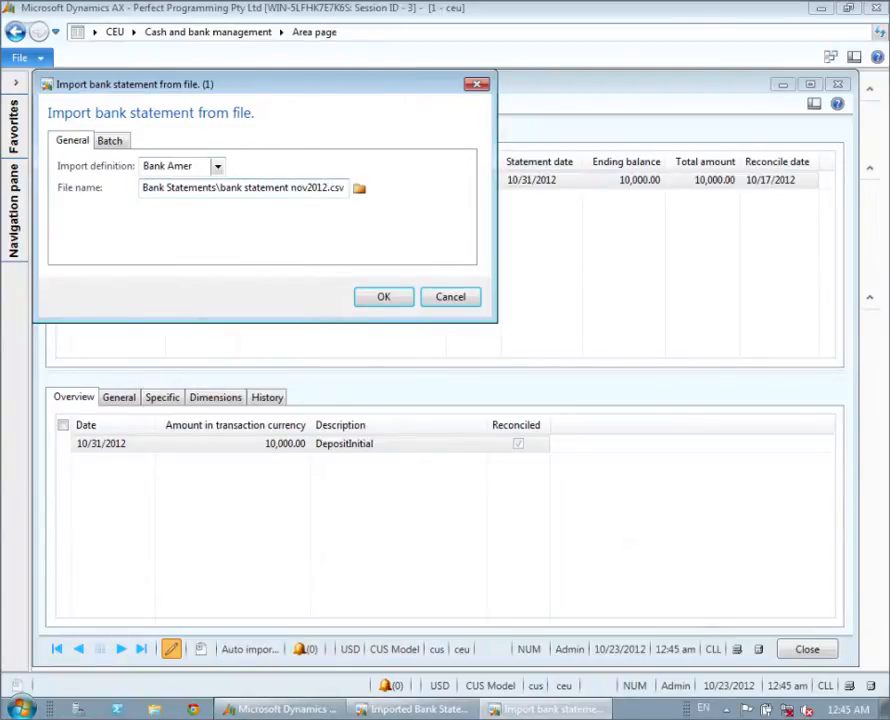
click(118, 142)
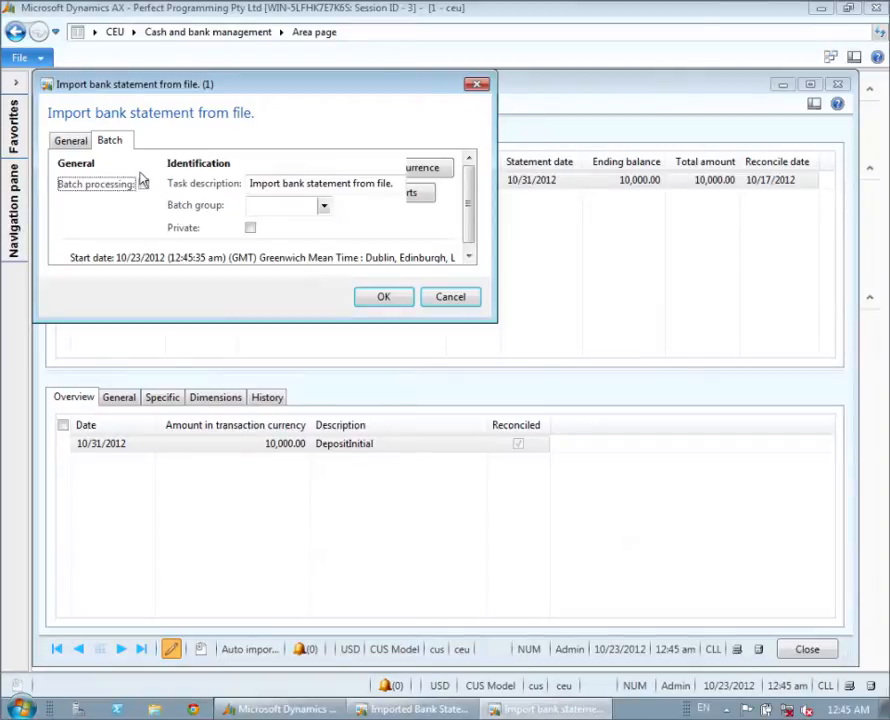
click(72, 141)
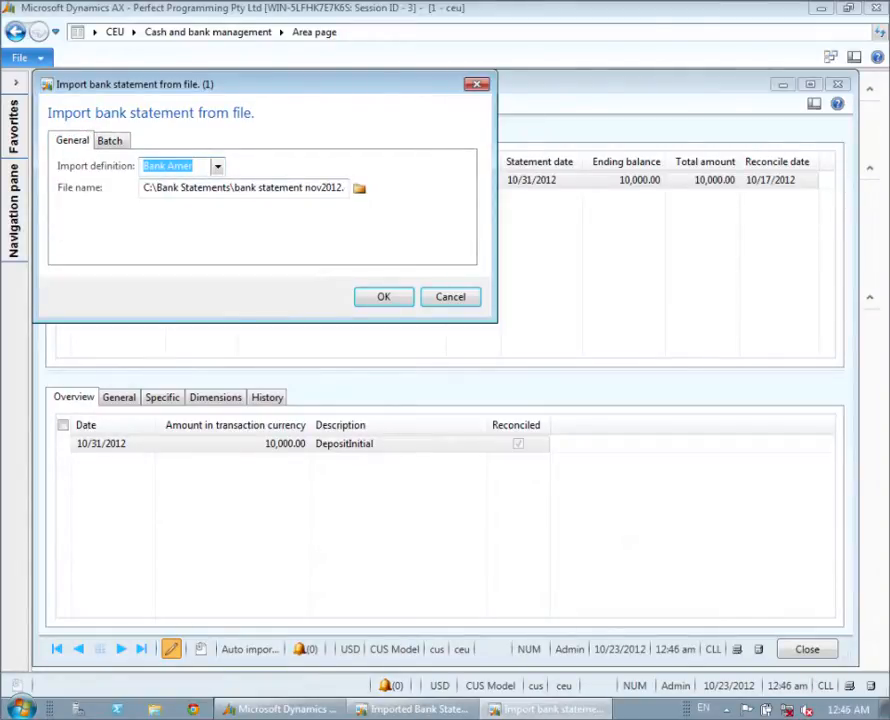
key(Tab)
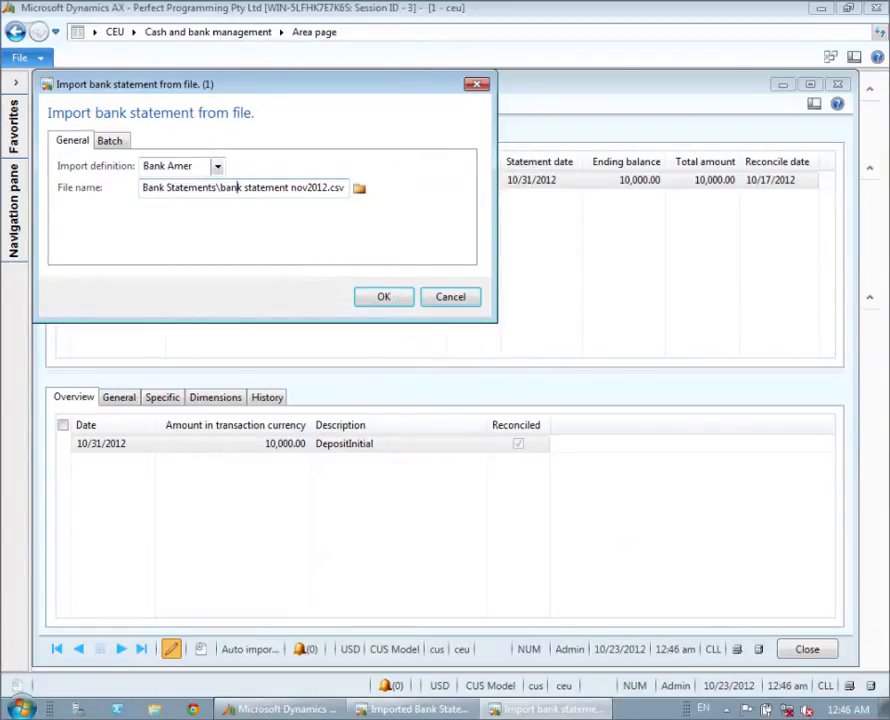
click(385, 299)
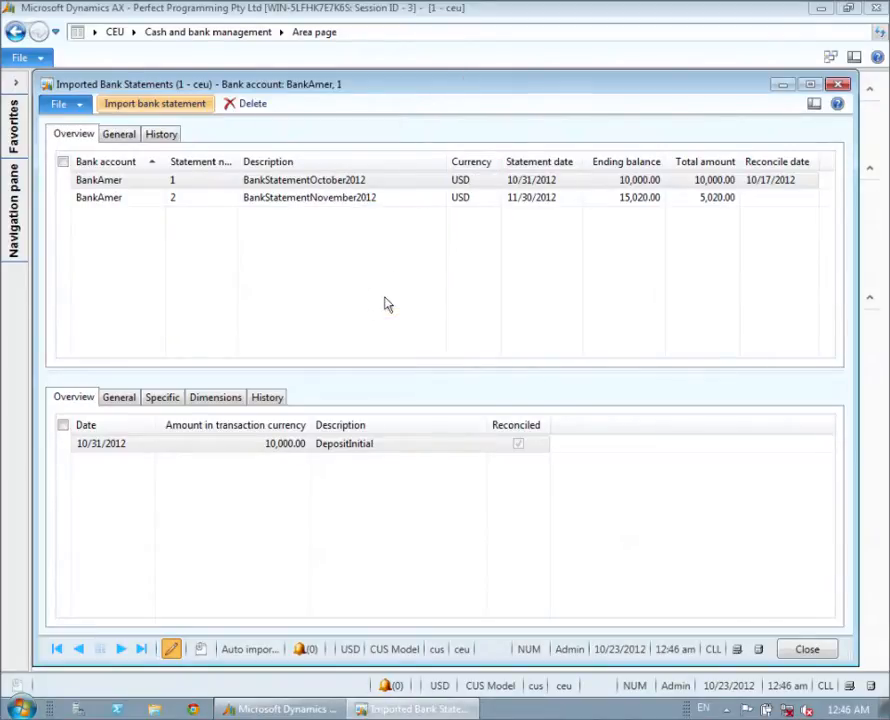
Review the imported November 2012 statement's transaction lines and the October statement's reconcile date, and close the imported statements list.
click(300, 197)
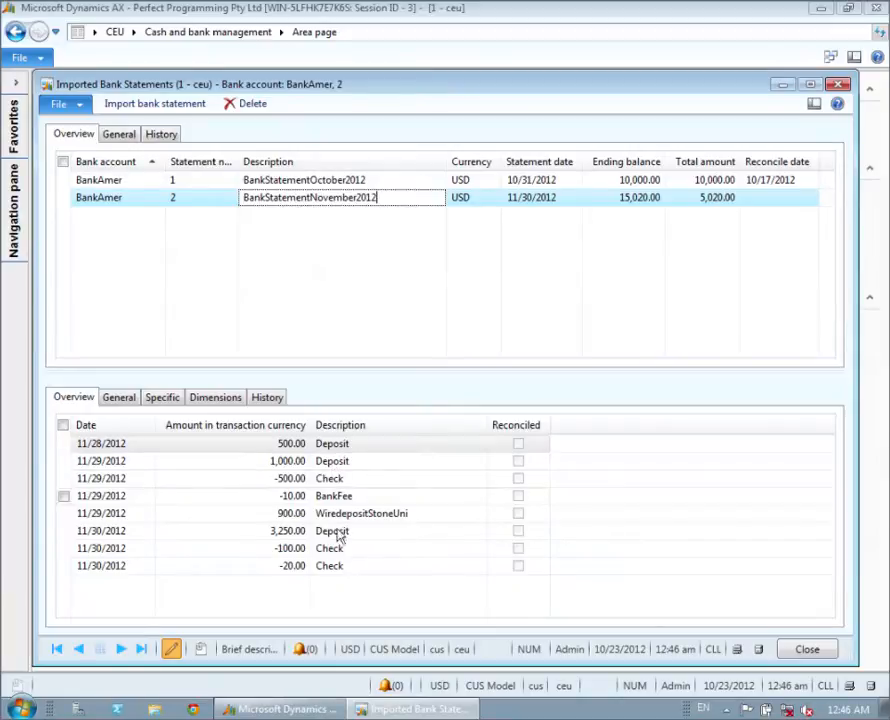
click(350, 478)
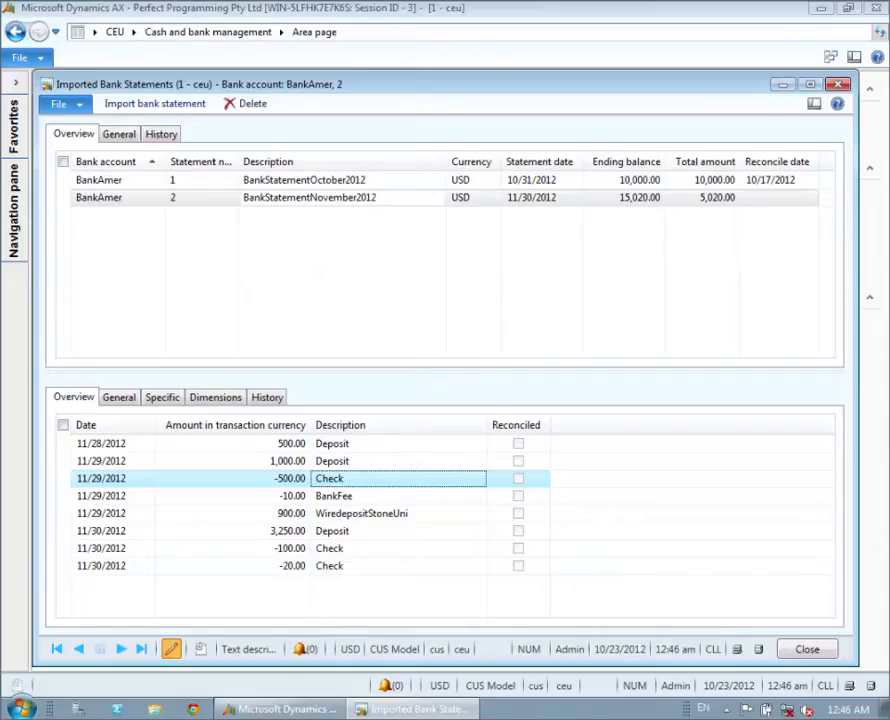
click(765, 185)
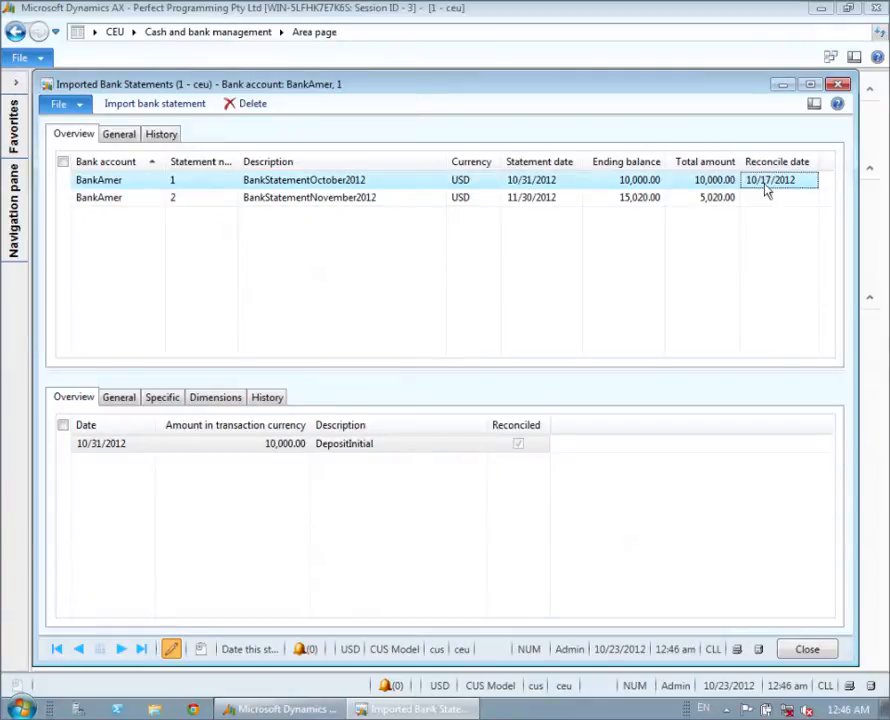
click(840, 85)
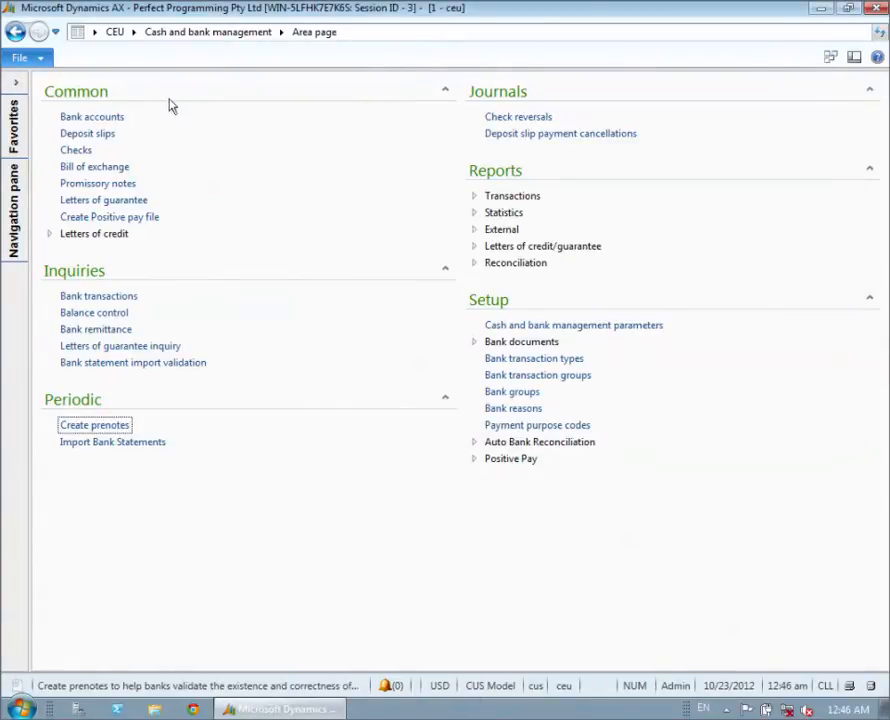
Open account reconciliation for the BankAmer bank account and assign imported statement 2, BankStatementNovember2012, to the new bank statement record.
click(102, 121)
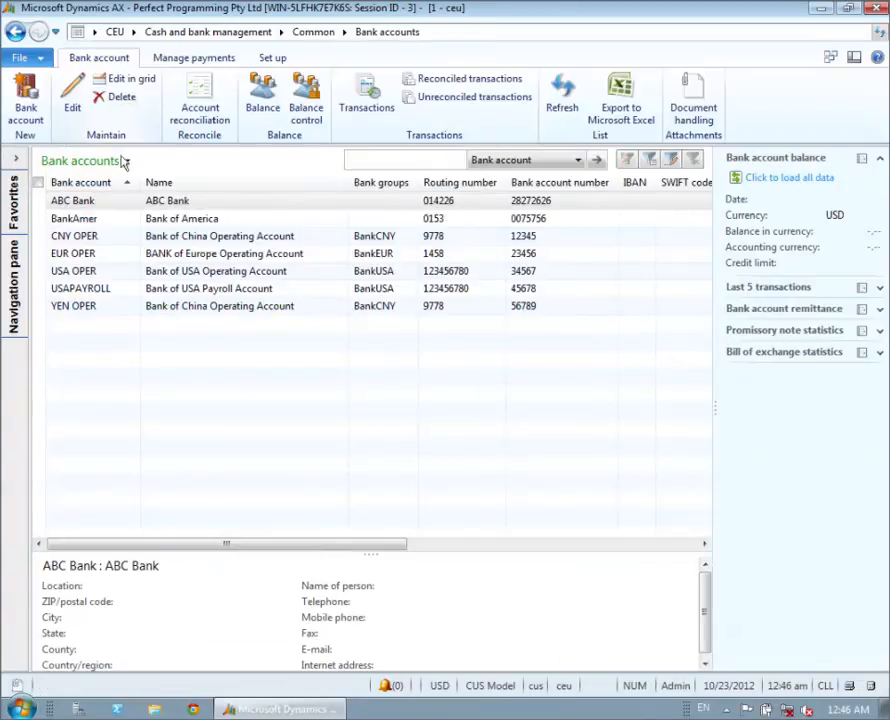
click(201, 220)
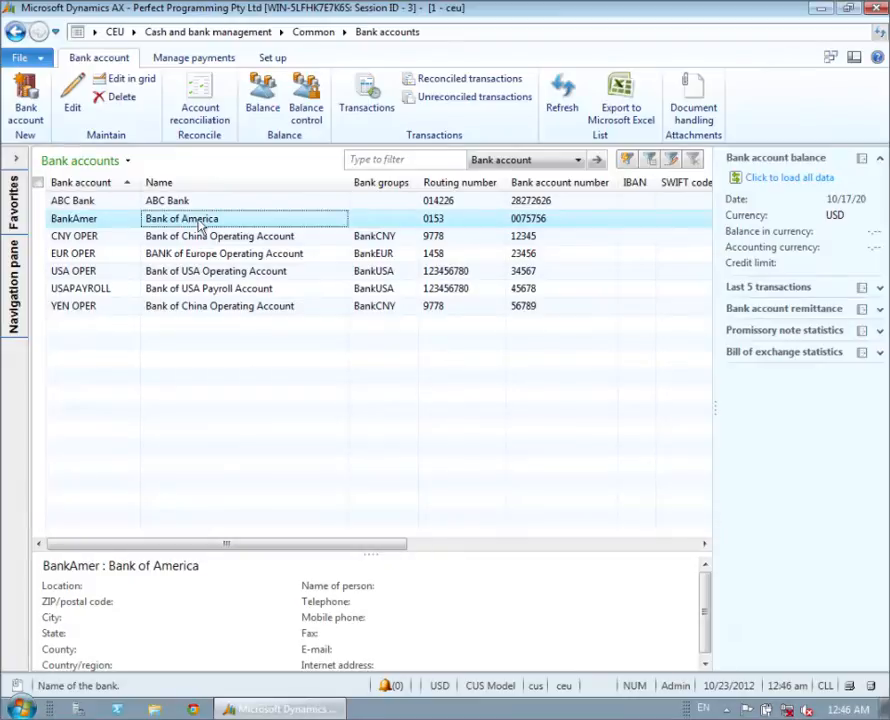
click(200, 101)
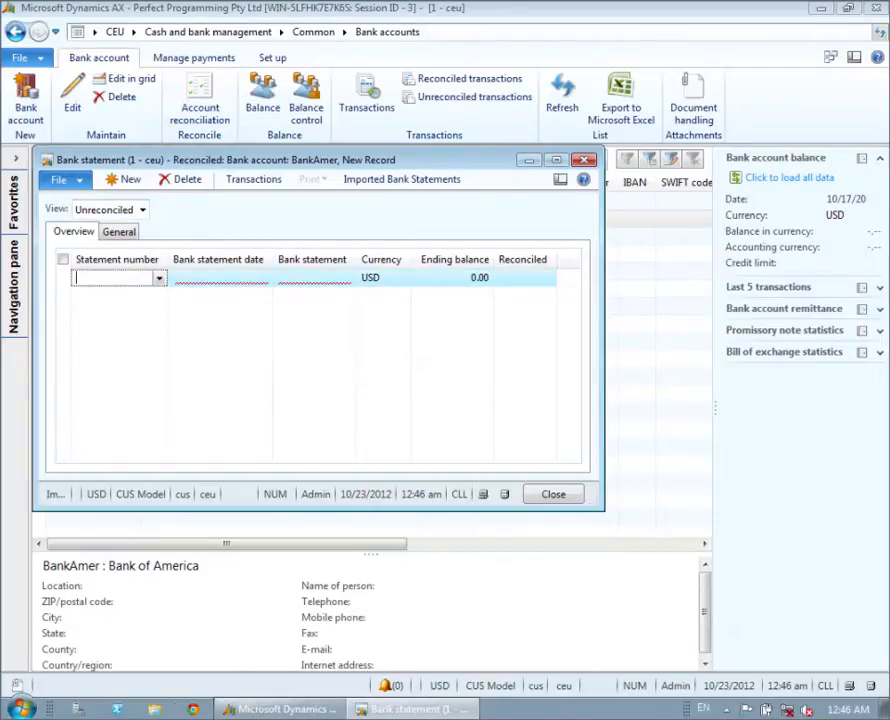
click(159, 279)
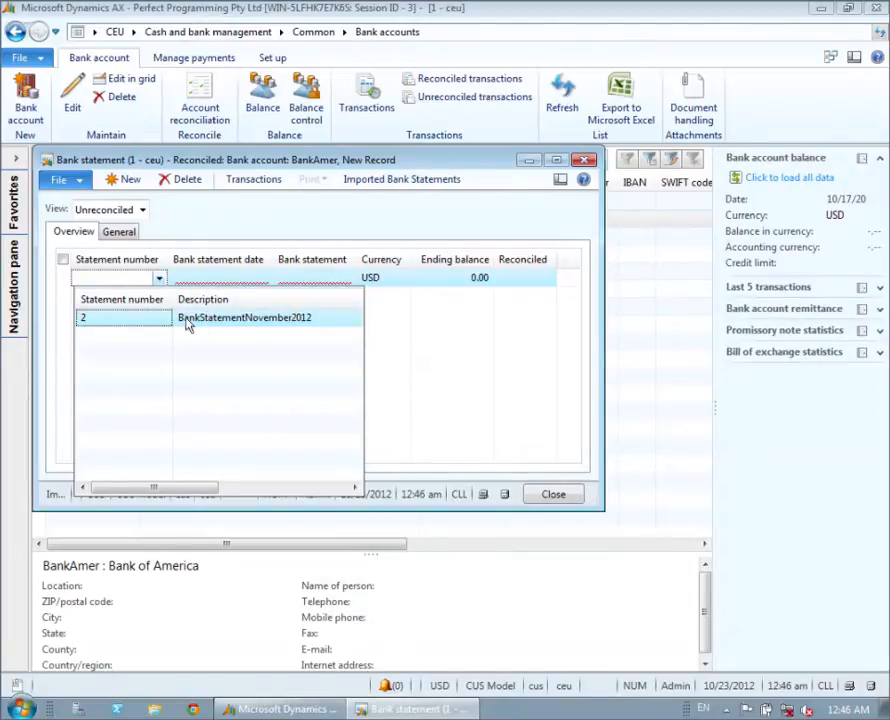
click(170, 320)
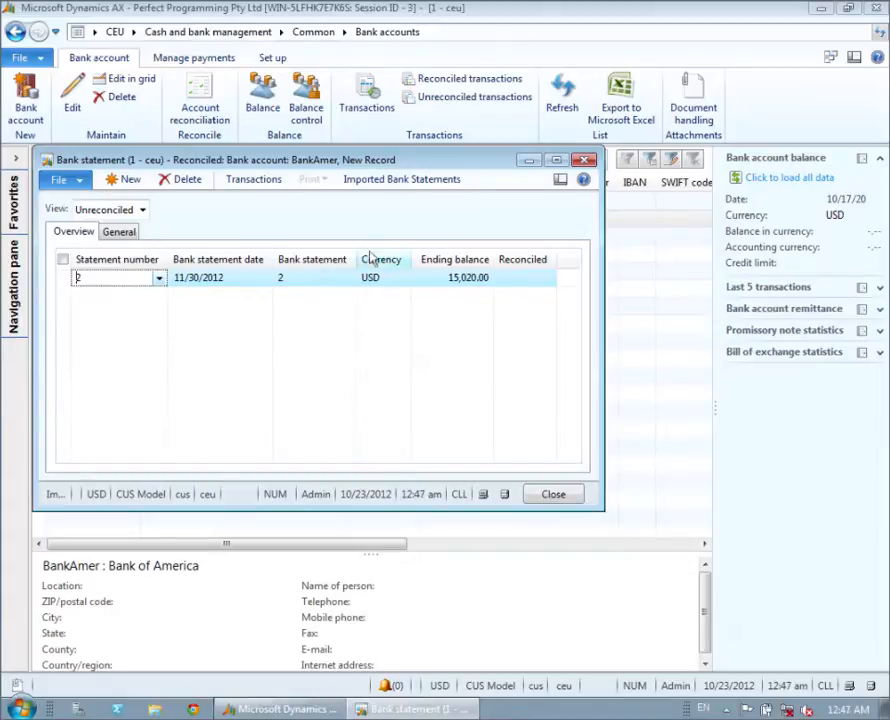
Check the imported statements list from the bank statement record, and return to the November statement line.
click(418, 187)
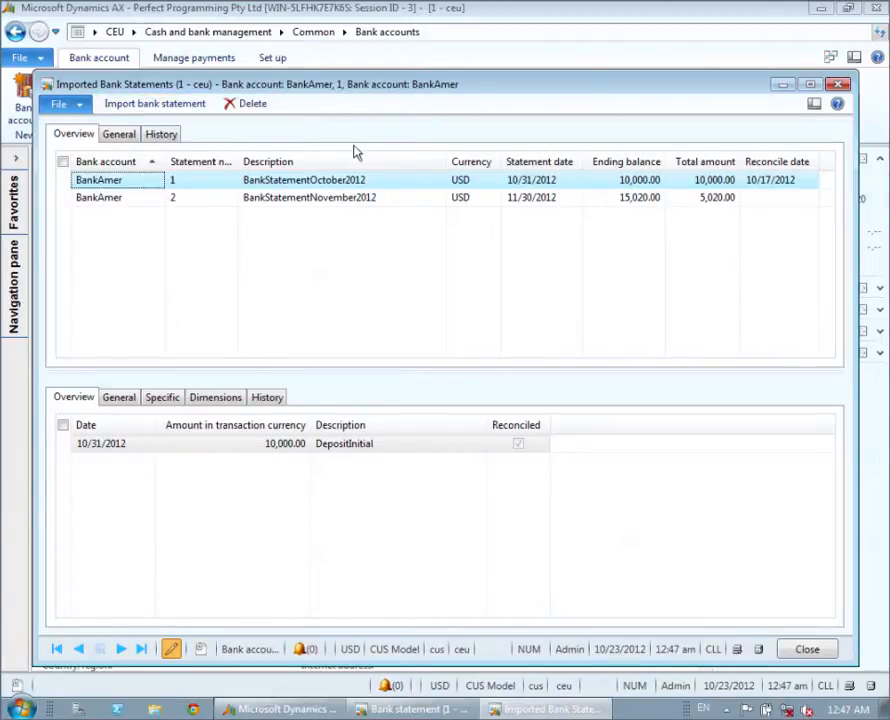
click(839, 84)
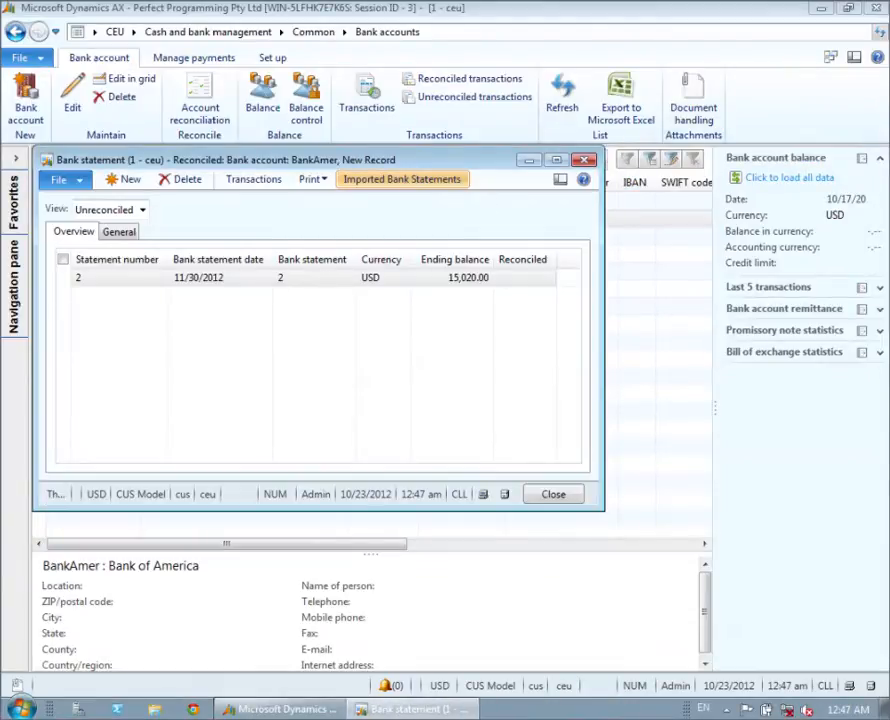
click(227, 278)
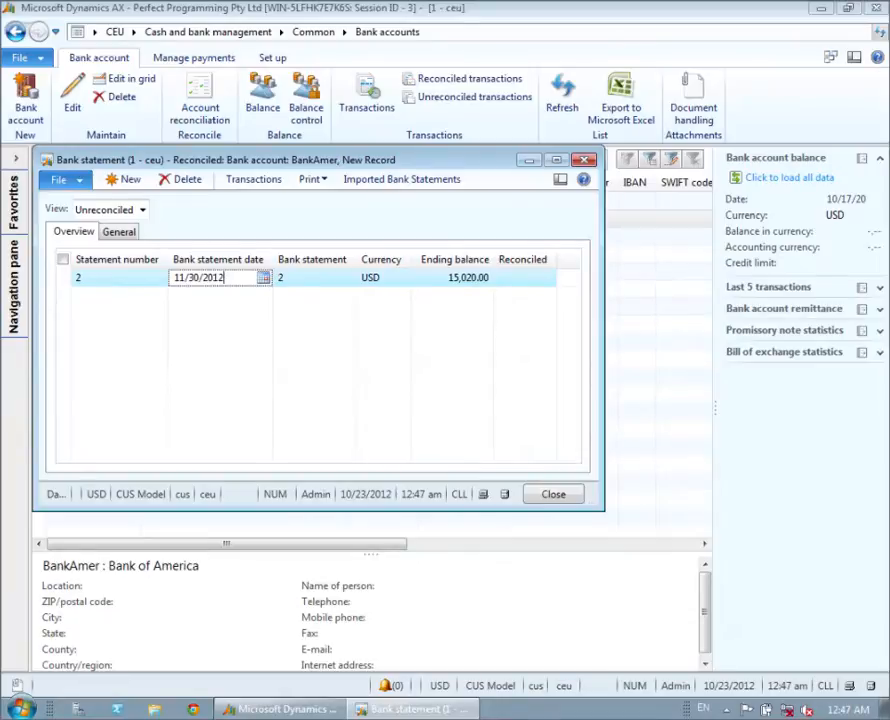
Open the November statement's transactions and inspect the Cleared marks on the first deposit and check lines.
click(262, 183)
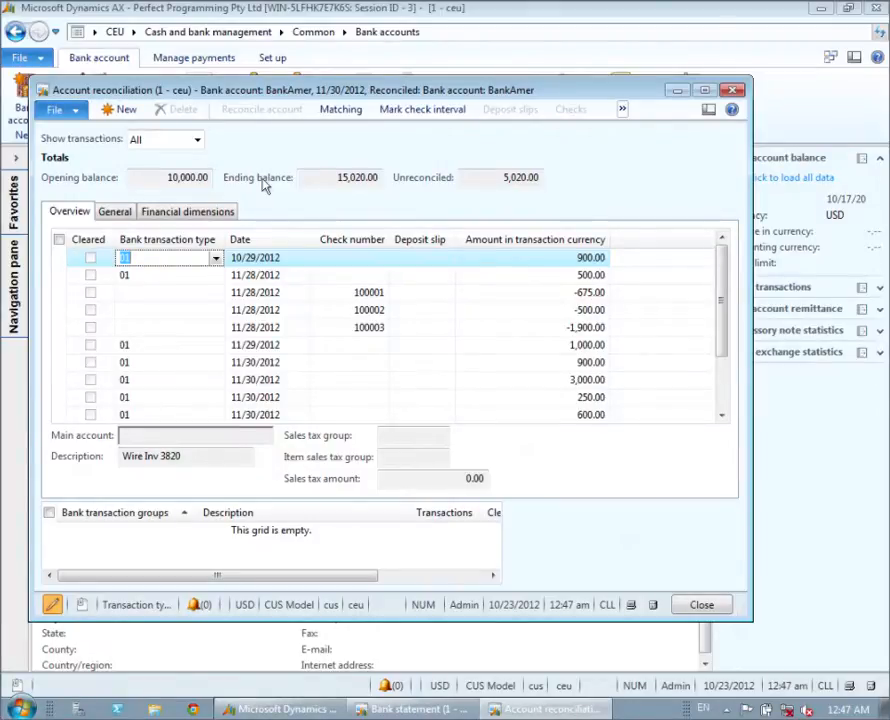
click(90, 281)
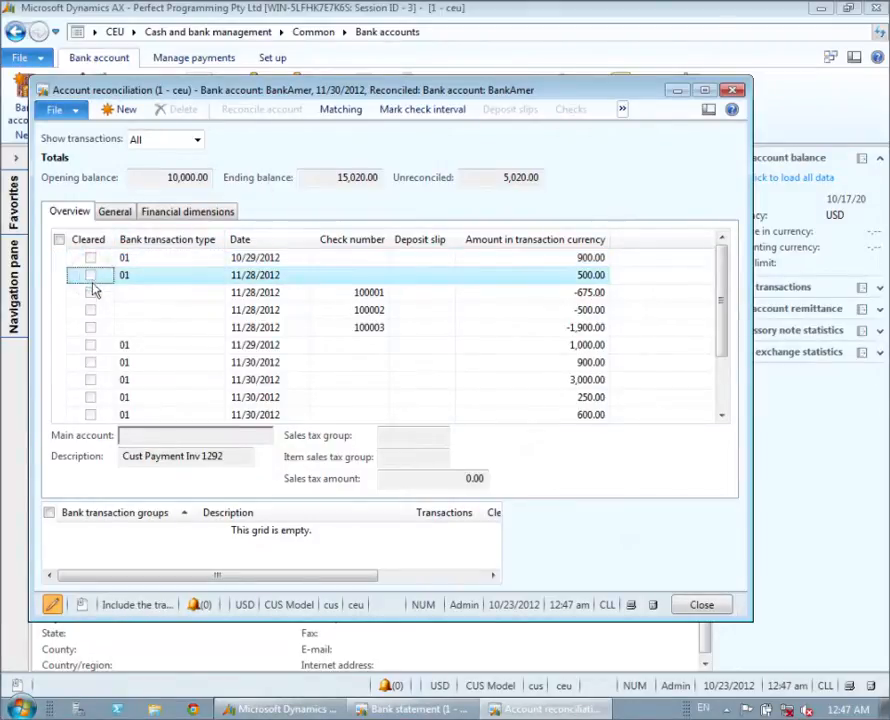
click(92, 293)
click(92, 311)
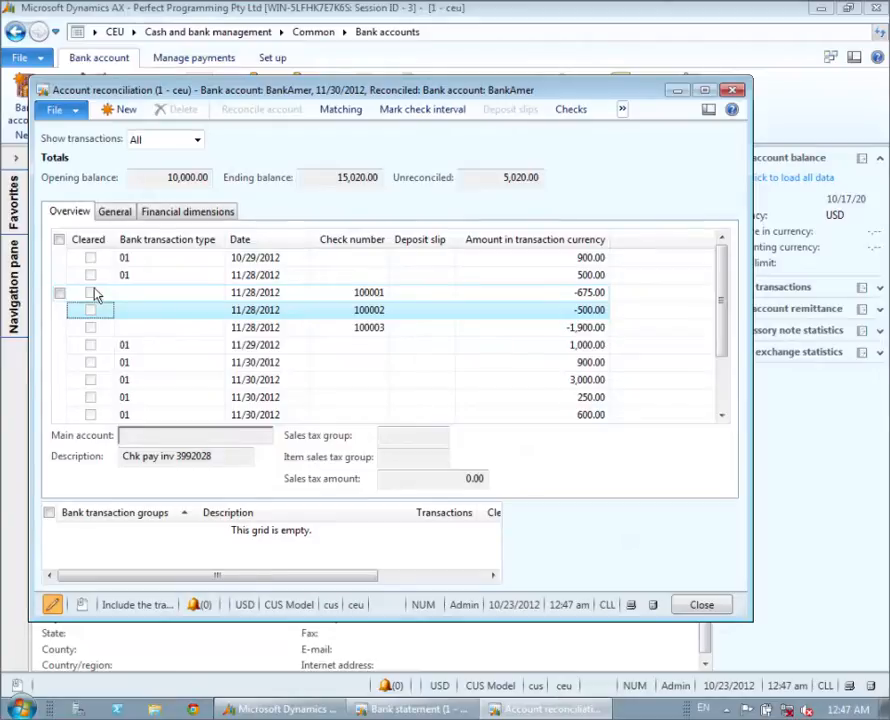
click(92, 293)
click(91, 276)
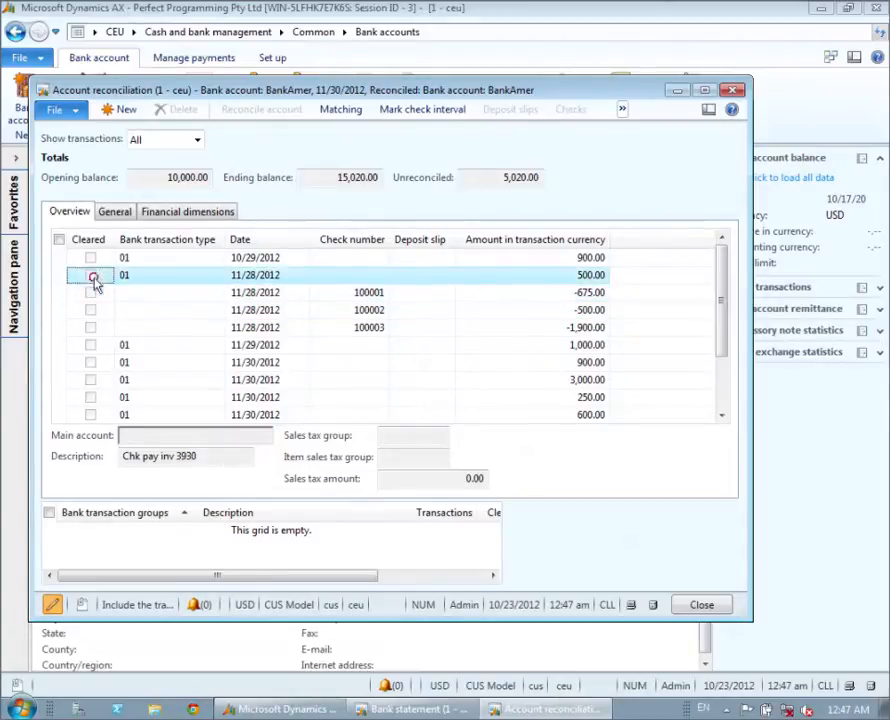
click(90, 262)
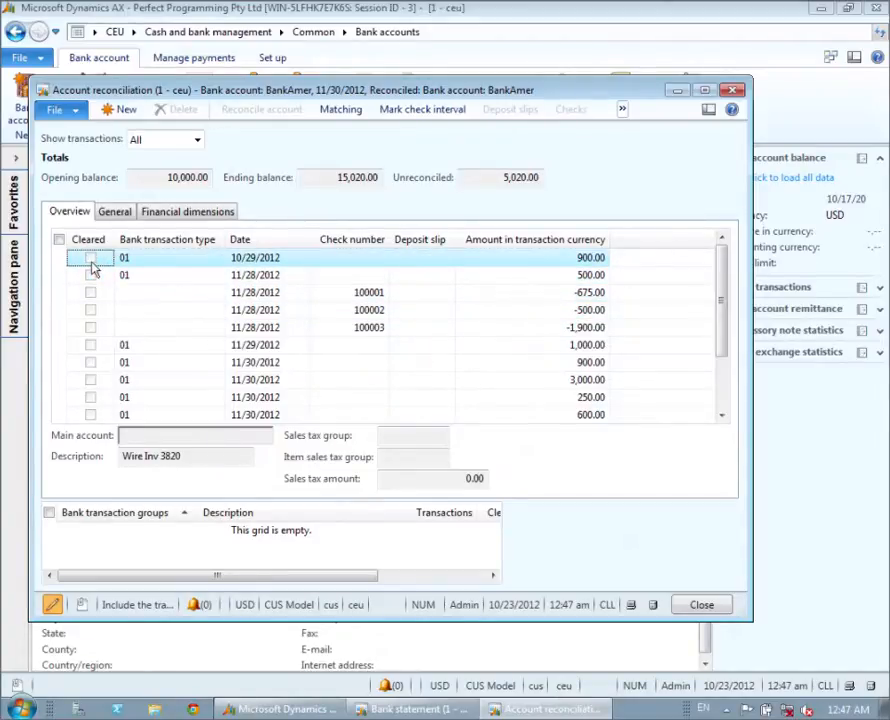
Open statement matching and match the 11/28/2012 statement deposit of 500.00 with the account transaction Cust Payment Inv 1292.
click(341, 110)
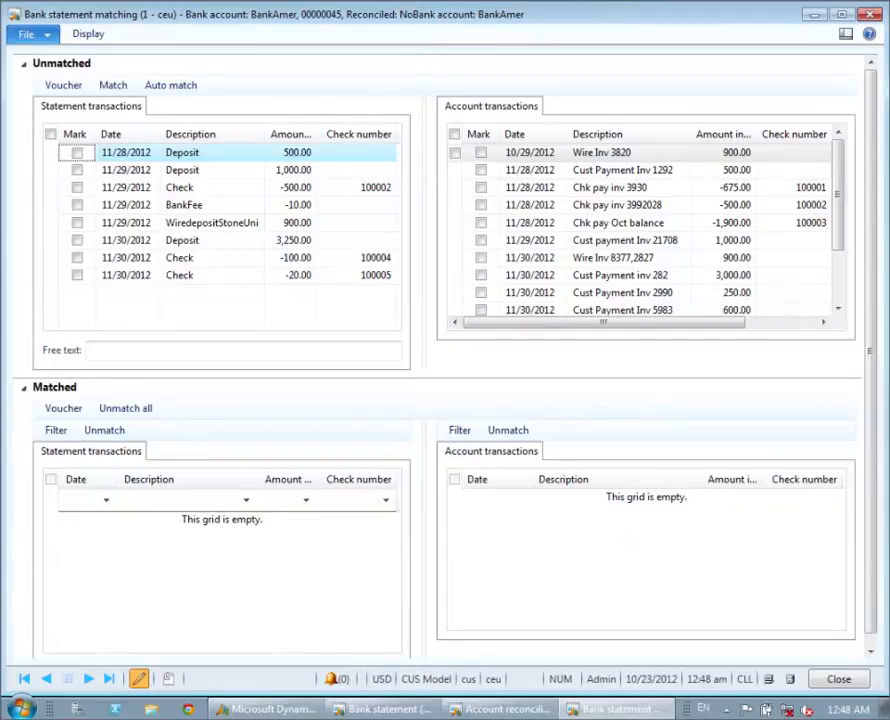
click(77, 152)
click(560, 170)
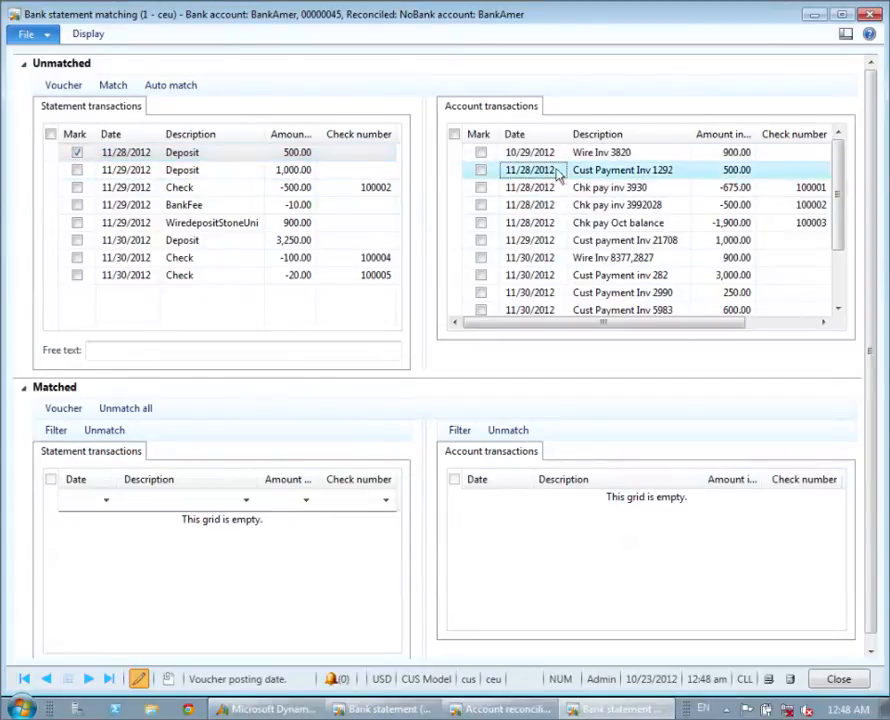
click(481, 171)
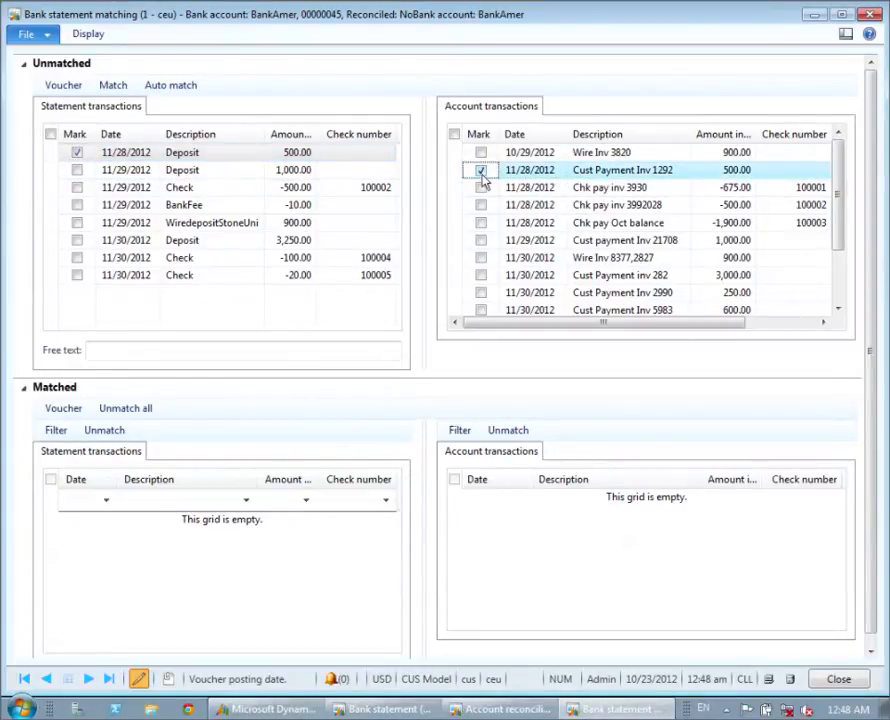
click(114, 88)
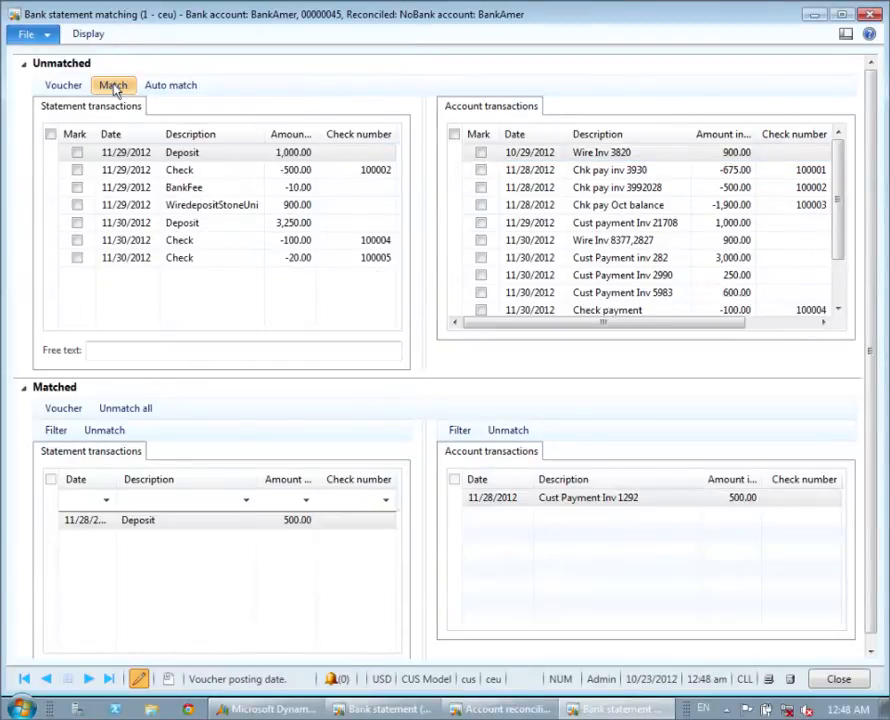
Examine the matched deposit and customer payment lines, and the unmatched statement line for check 100002.
click(290, 519)
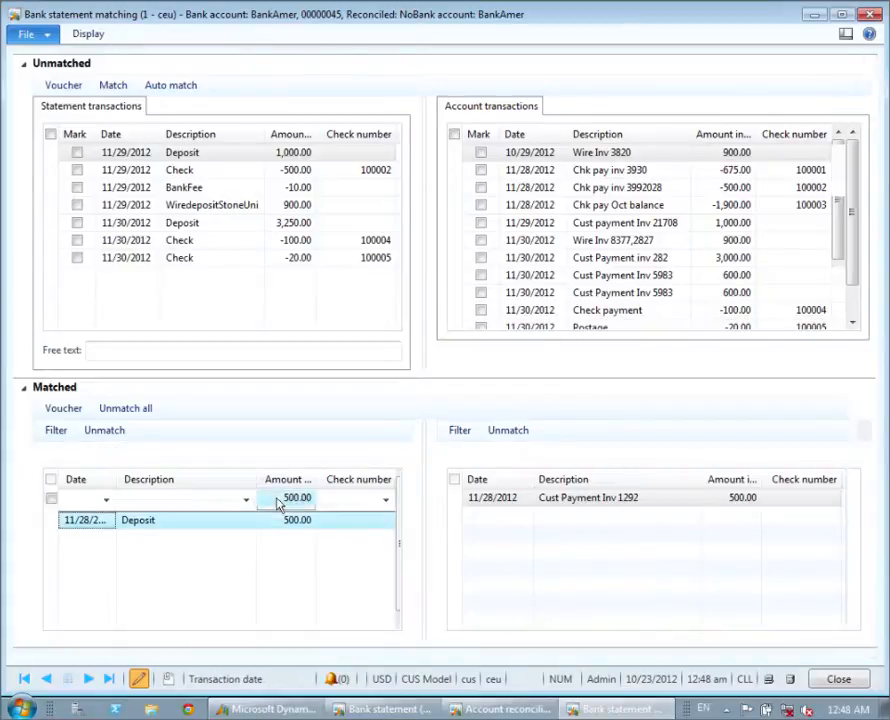
click(374, 499)
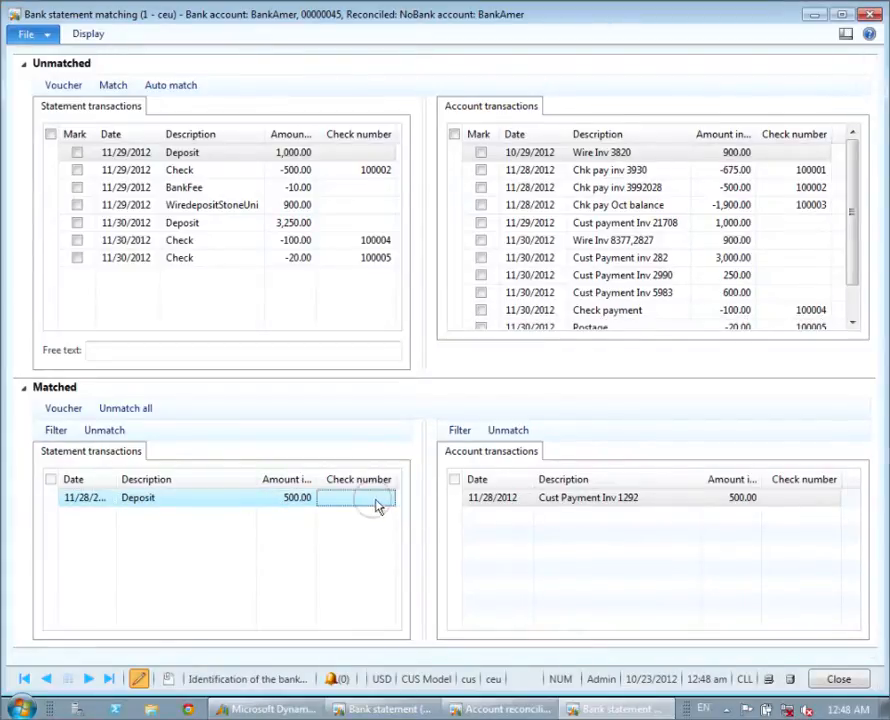
click(570, 499)
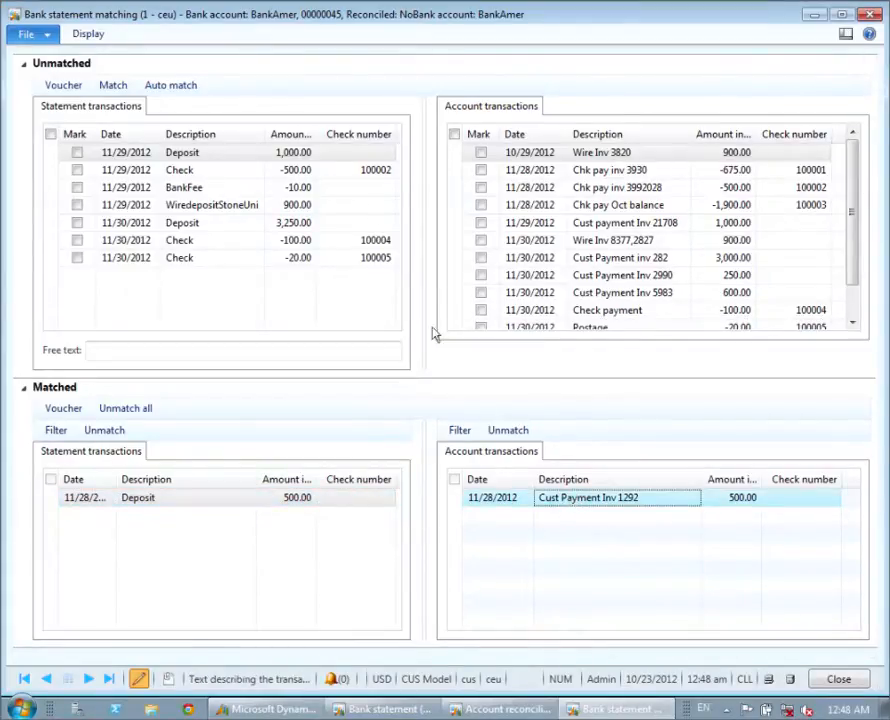
click(297, 171)
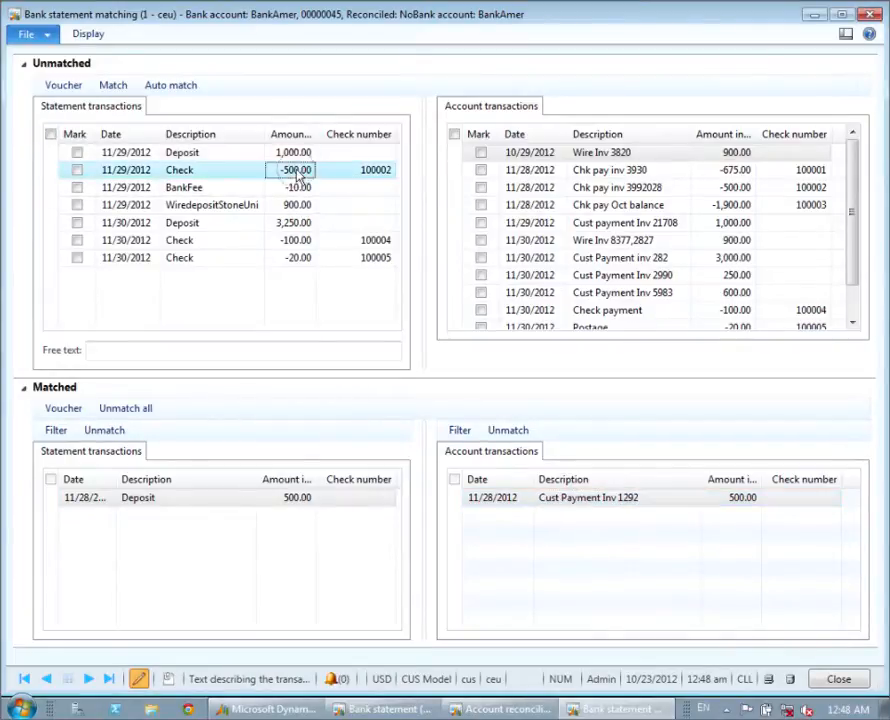
Match the 11/29/2012 statement check 100002 with the account transaction Chk pay inv 3992028.
click(77, 171)
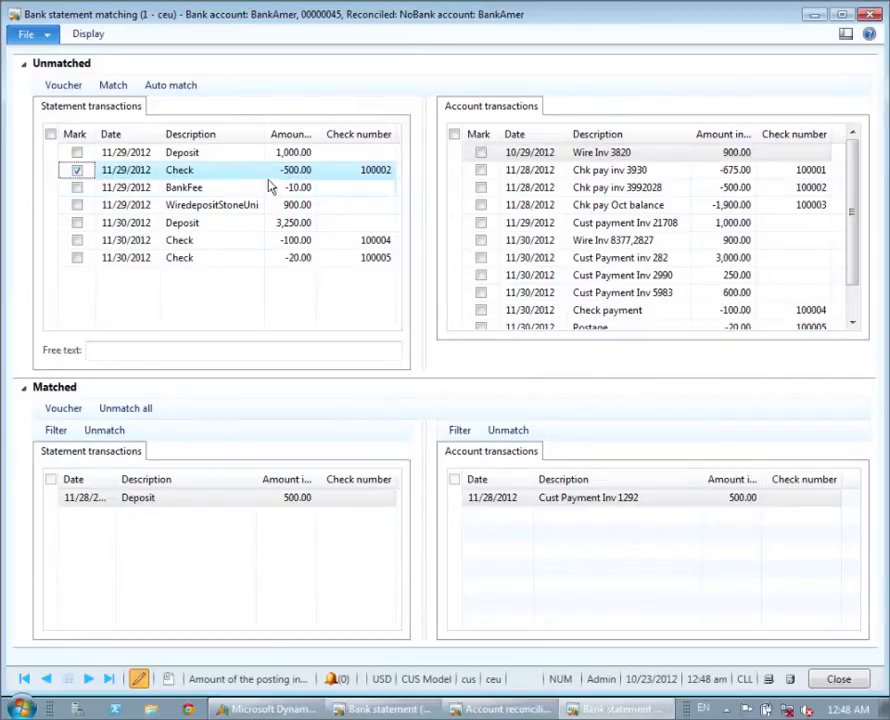
click(783, 190)
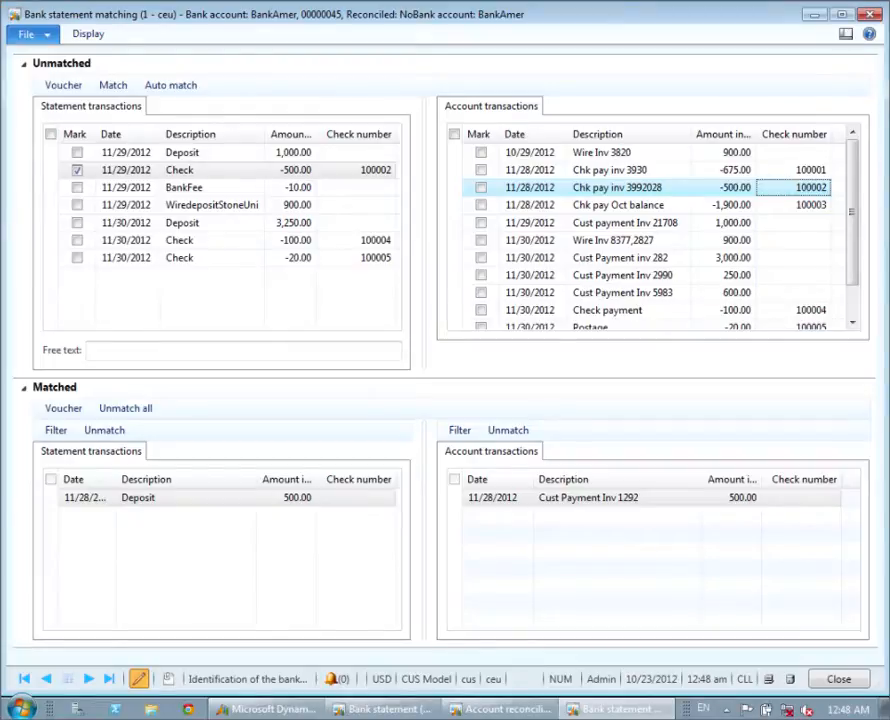
click(481, 188)
click(112, 88)
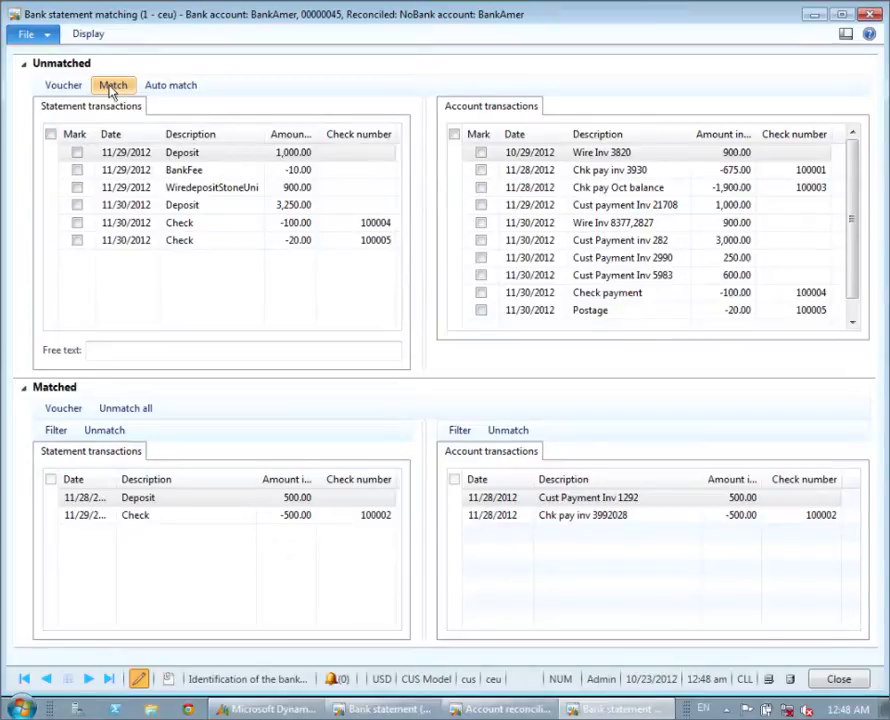
Match the 11/30/2012 statement check 100004 with the account transaction Check payment.
click(77, 223)
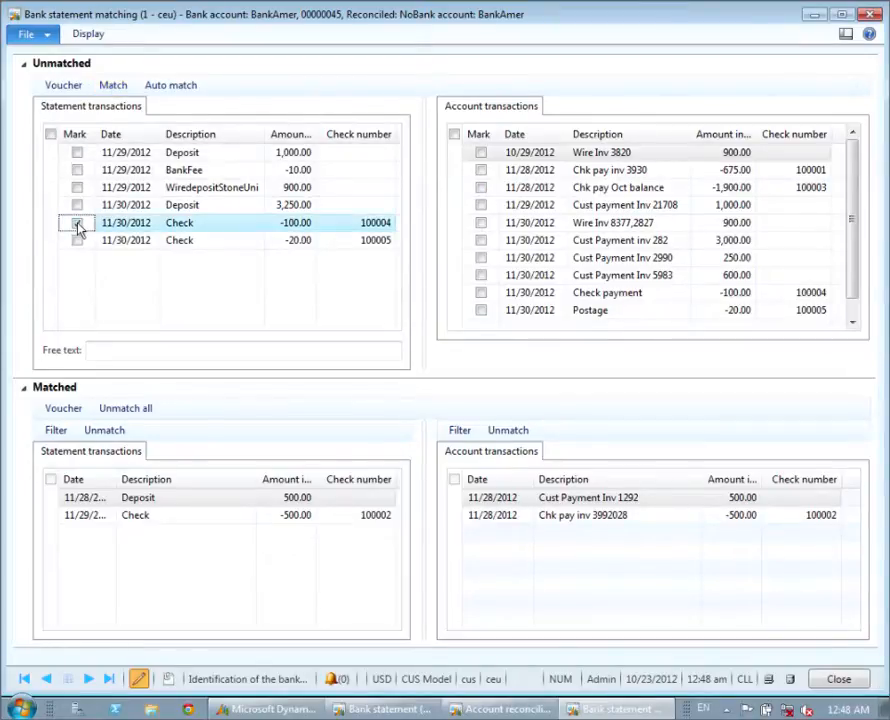
click(481, 293)
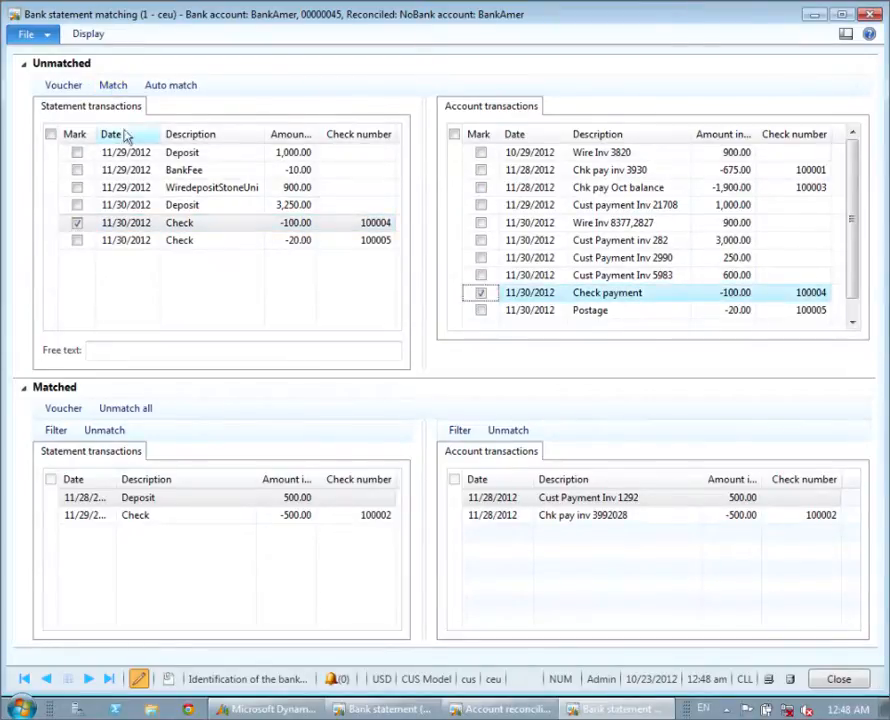
click(113, 88)
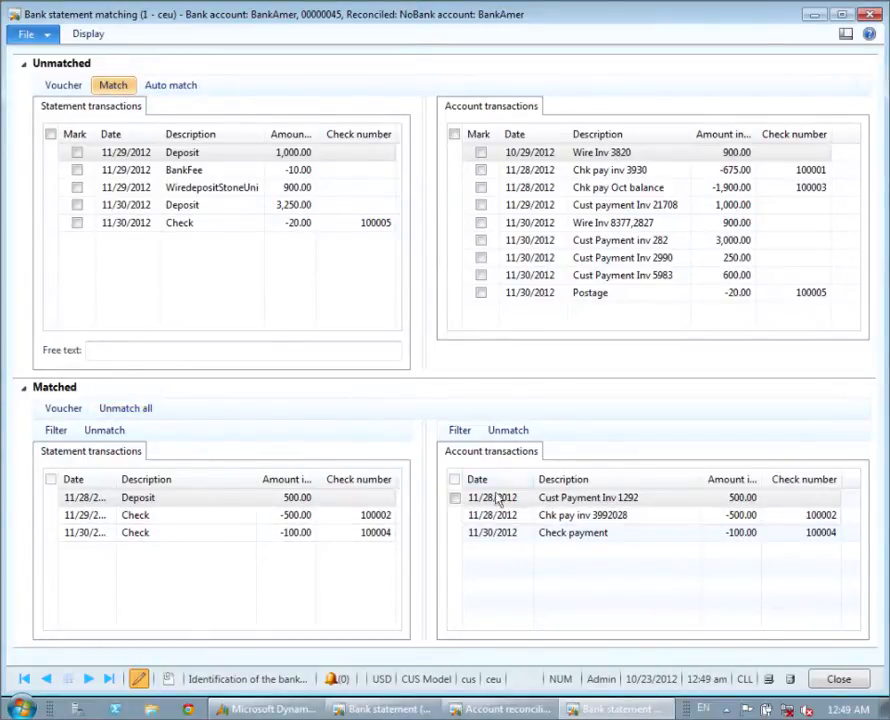
Unmatch all matched transactions, and auto match the statement by check number with match type Clear and match.
click(126, 408)
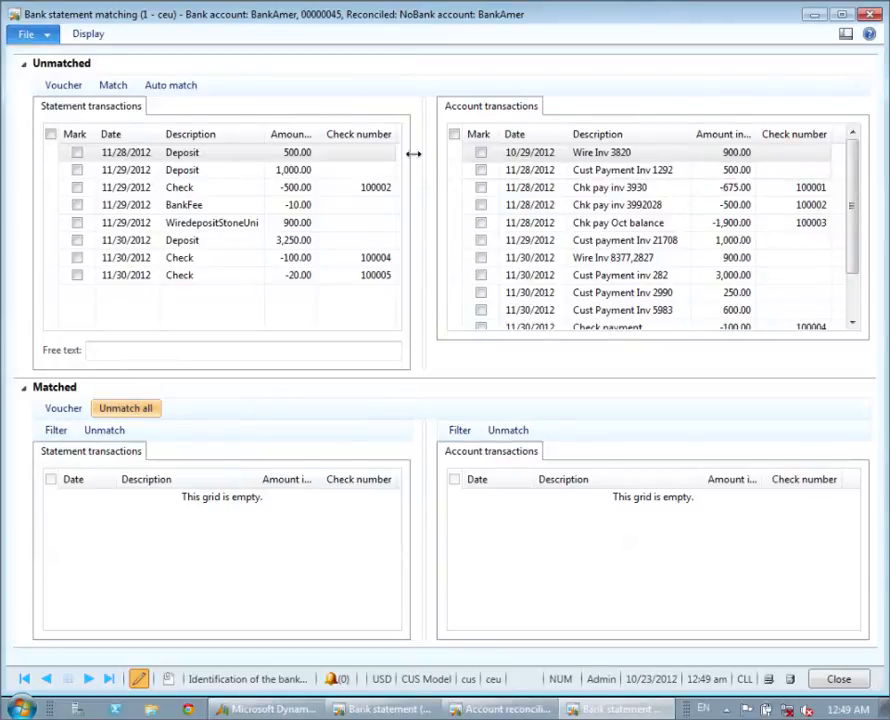
click(174, 89)
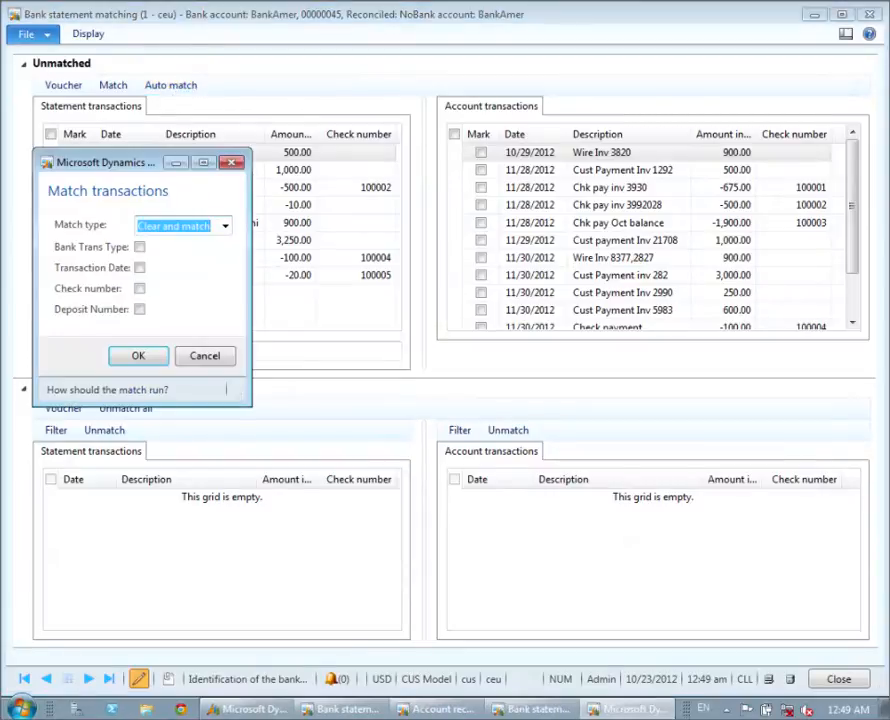
click(229, 229)
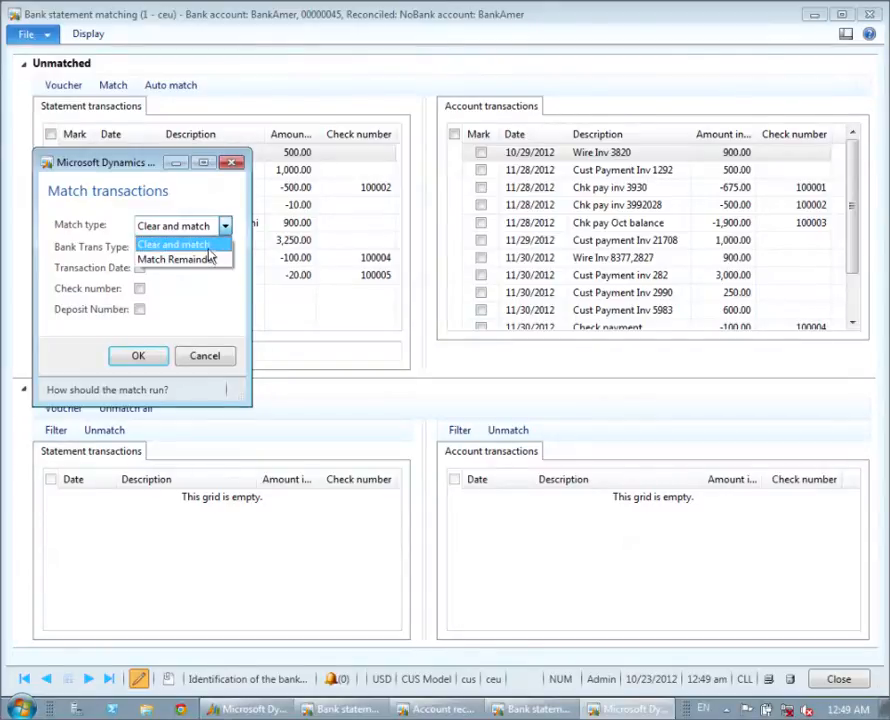
click(210, 250)
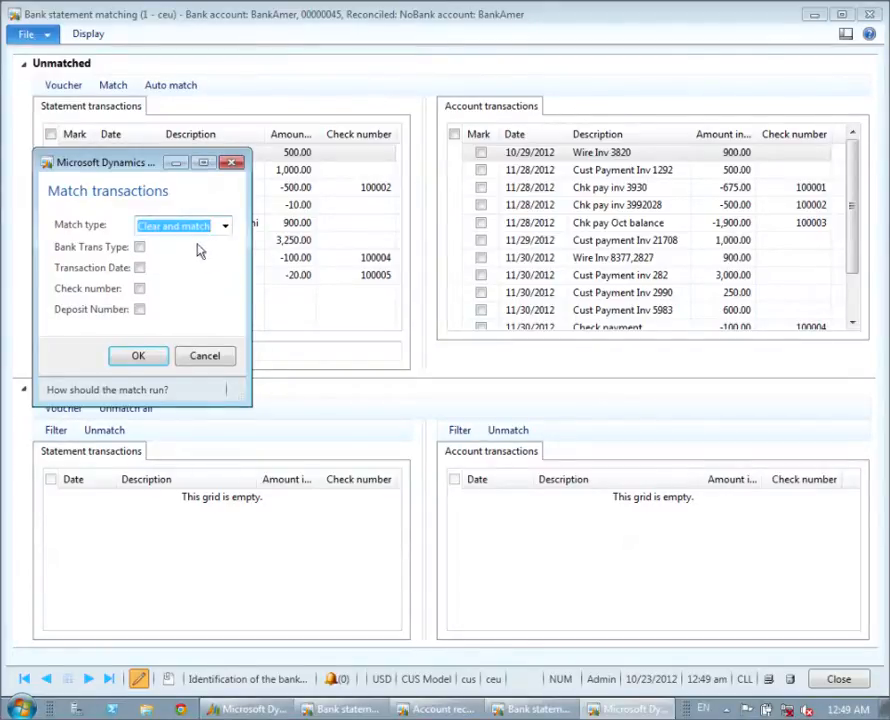
click(140, 289)
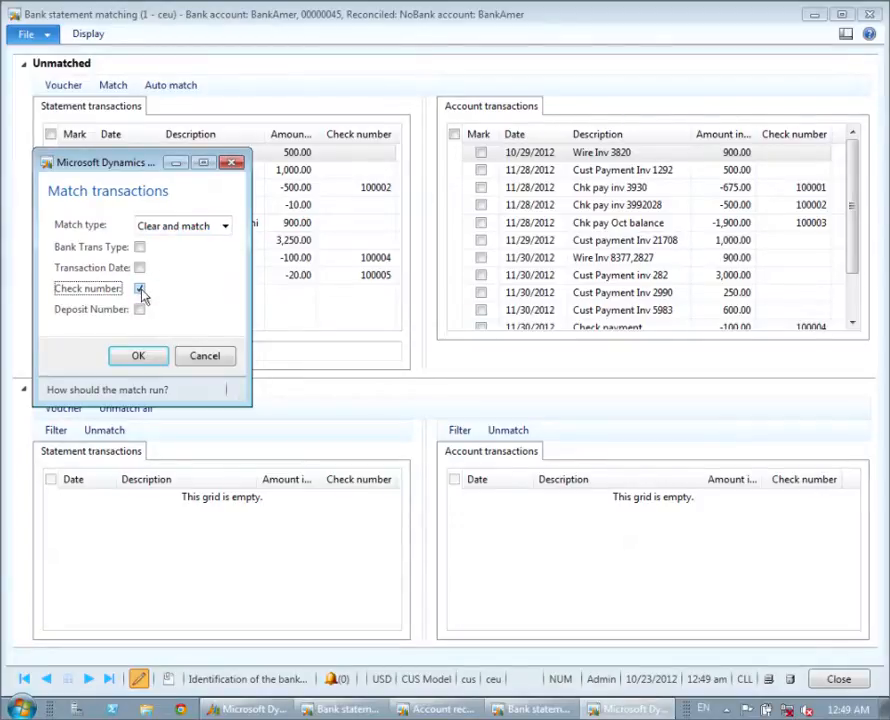
click(138, 356)
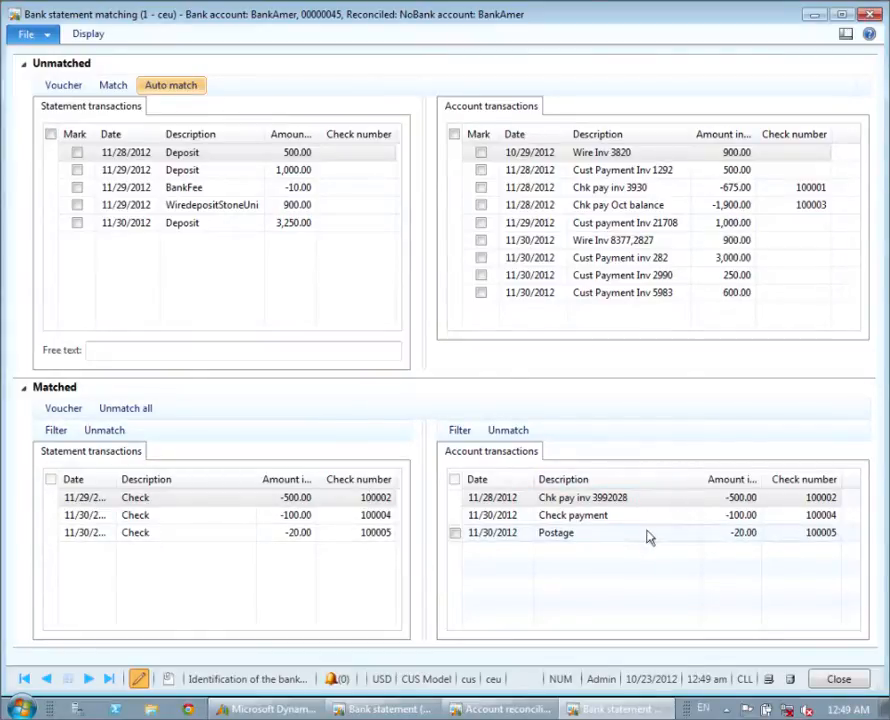
Auto match the remaining transactions by transaction date instead of check number, with match type Match Remainder.
click(177, 88)
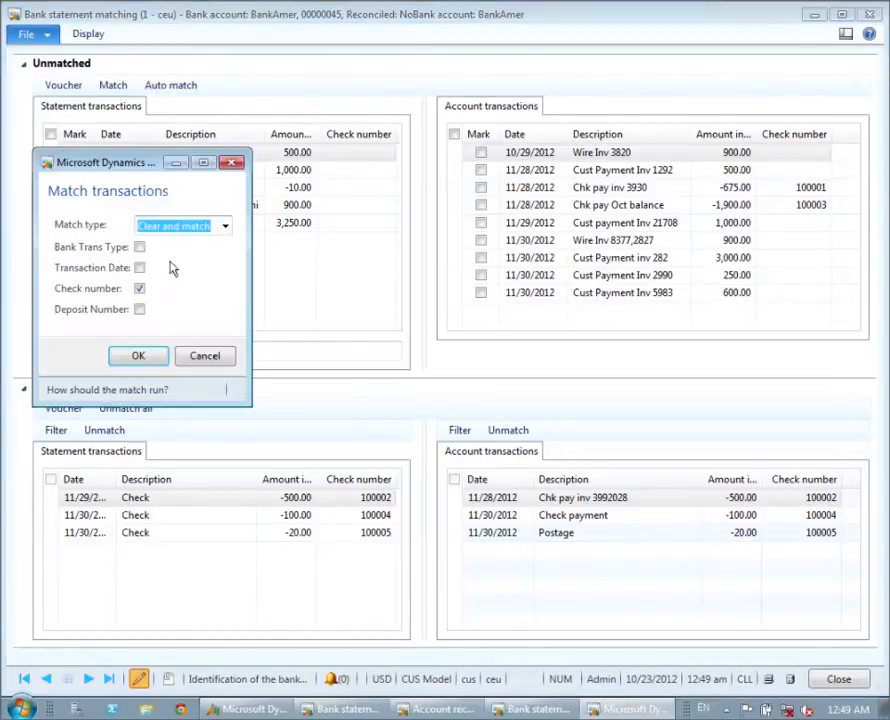
click(140, 289)
click(140, 268)
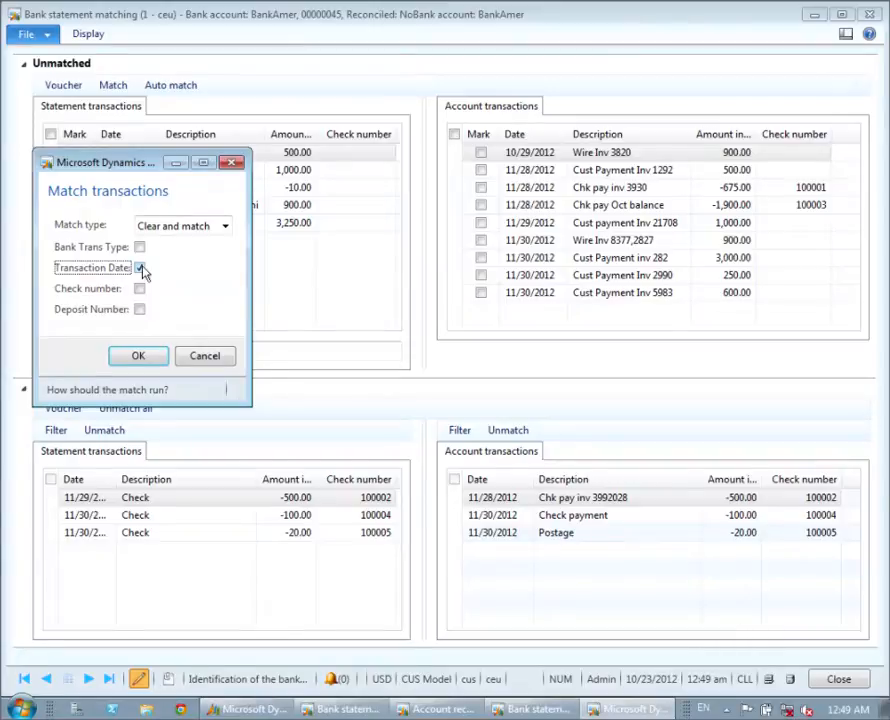
click(226, 227)
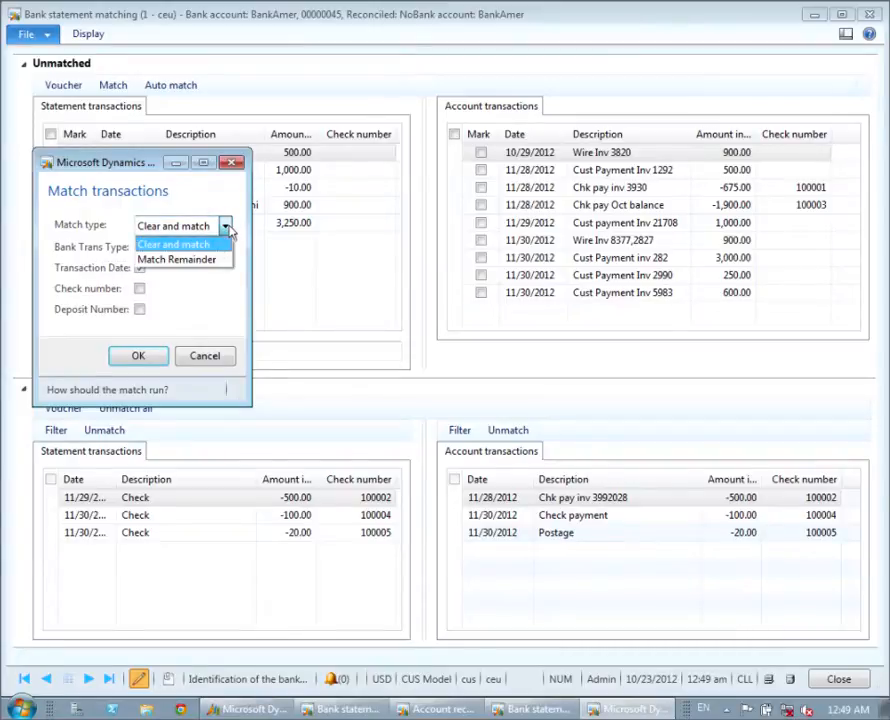
click(192, 260)
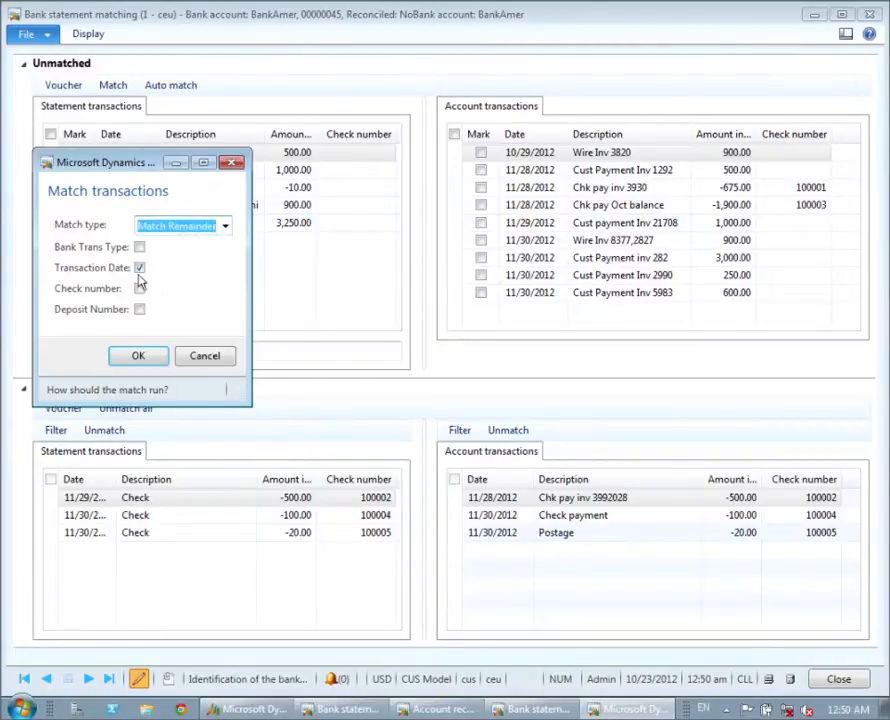
click(145, 358)
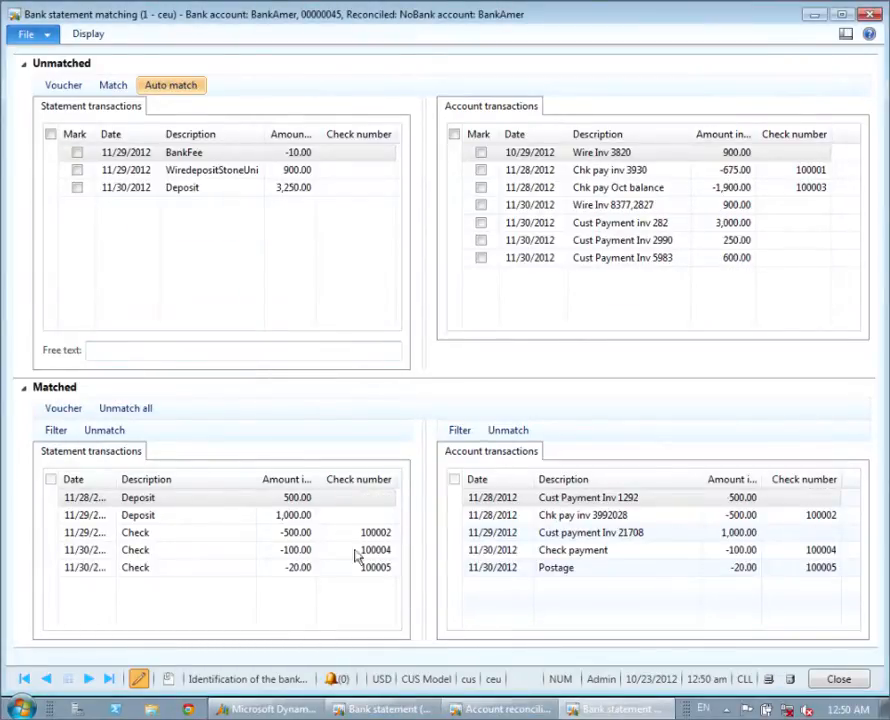
Auto match the remainder without the transaction date criterion, and select the matched WiredepositStoneUni line.
click(183, 93)
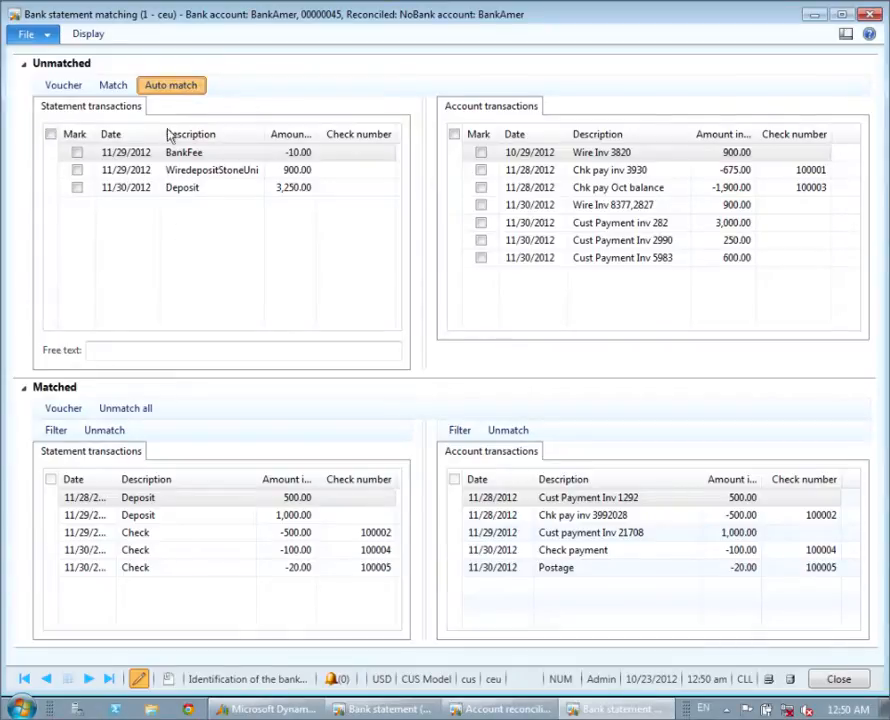
click(140, 269)
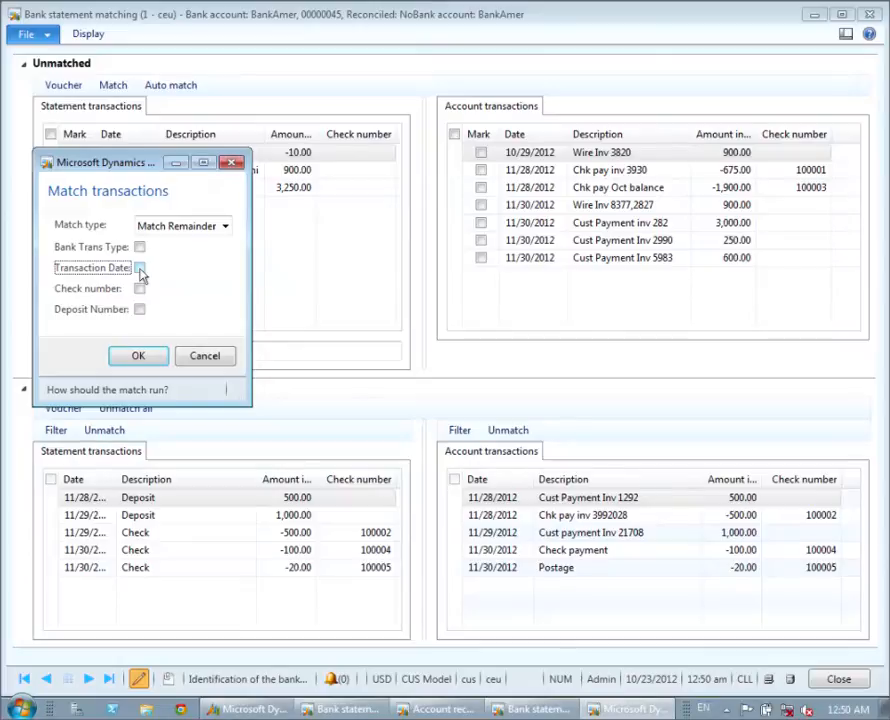
click(139, 356)
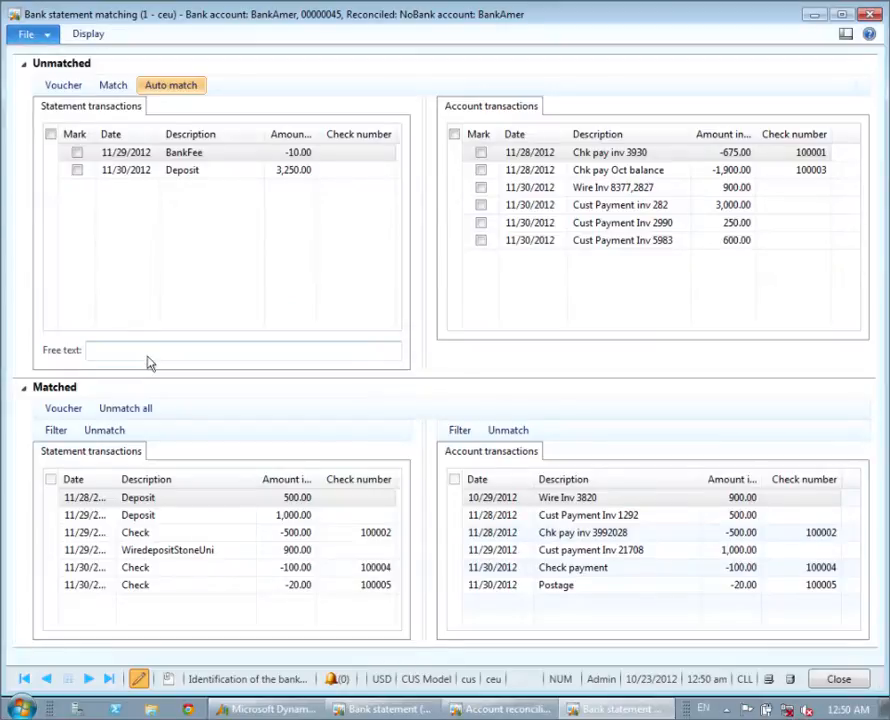
click(268, 551)
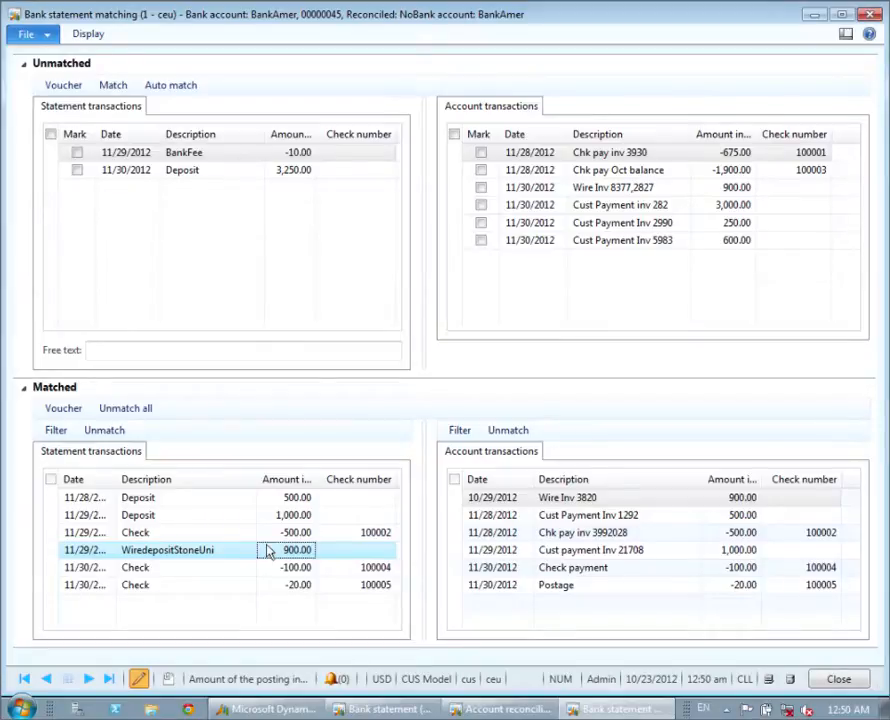
Match the 11/30/2012 statement deposit of 3,250.00 with both account transactions Cust Payment inv 282 and Cust Payment Inv 2990.
click(226, 175)
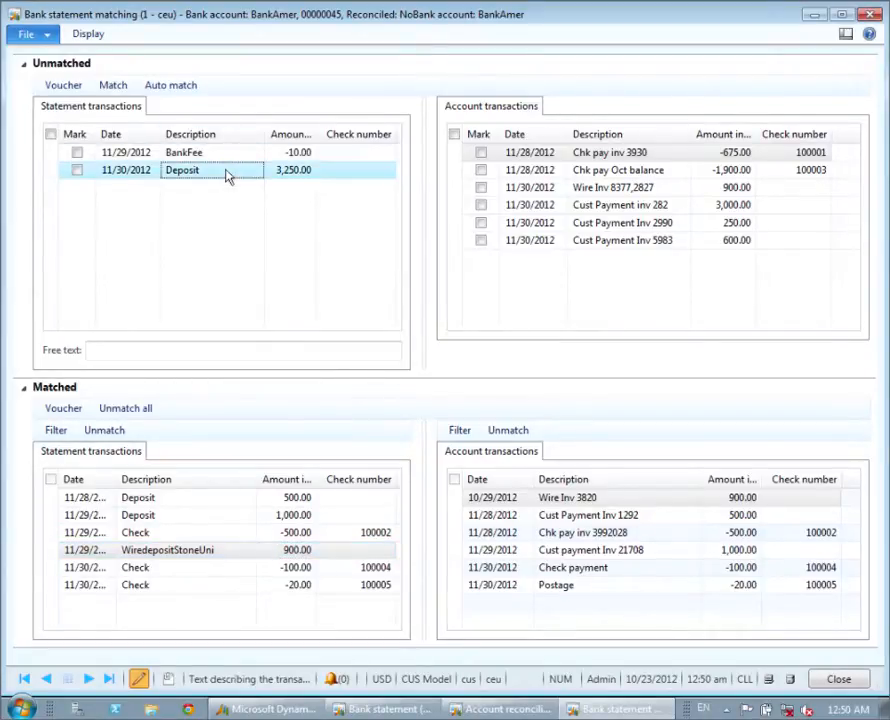
click(298, 174)
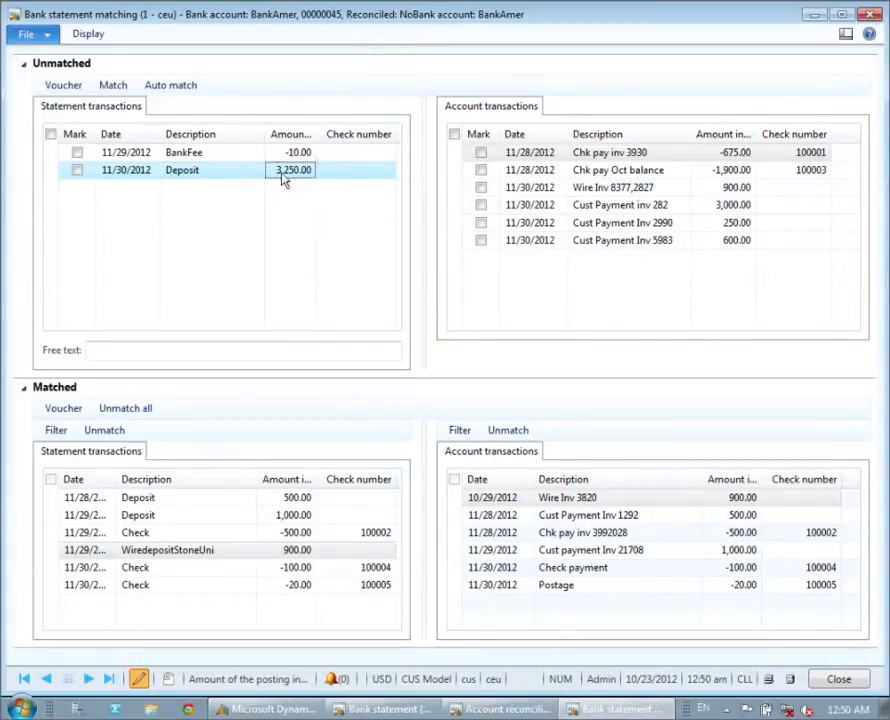
click(650, 205)
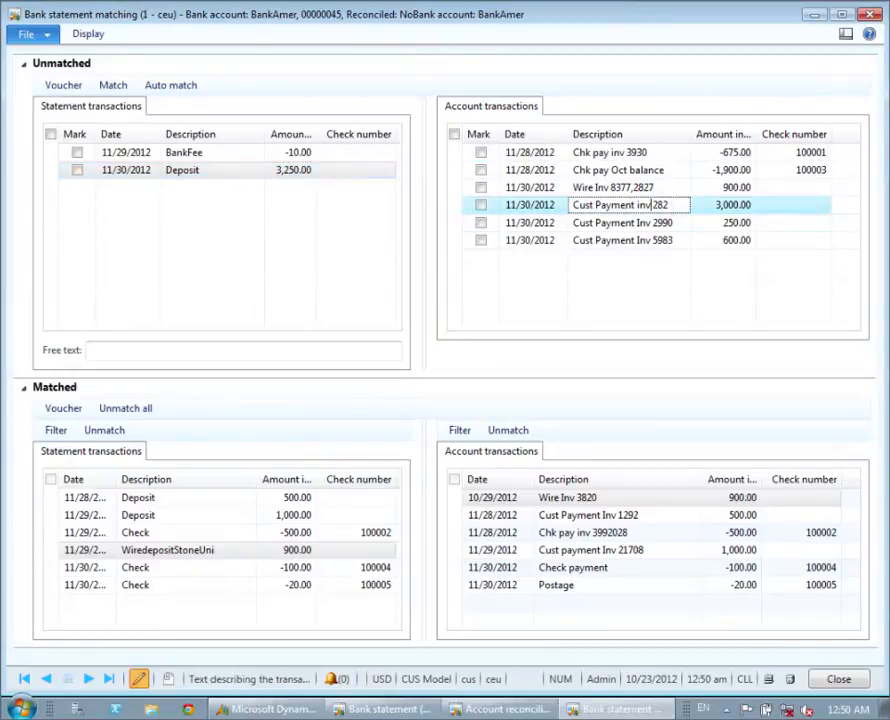
click(653, 223)
click(659, 205)
click(481, 205)
click(481, 223)
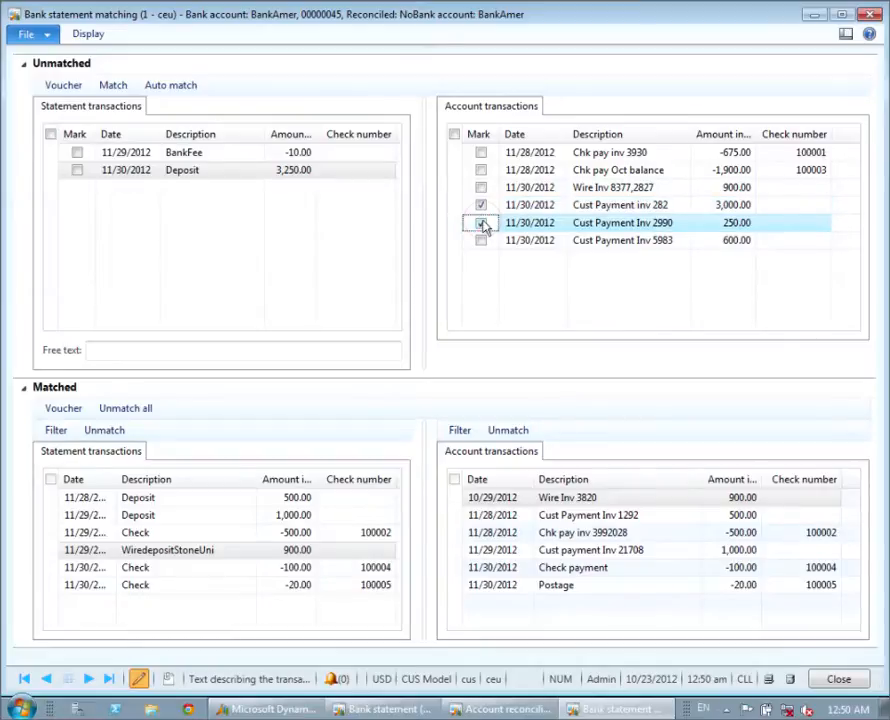
click(78, 171)
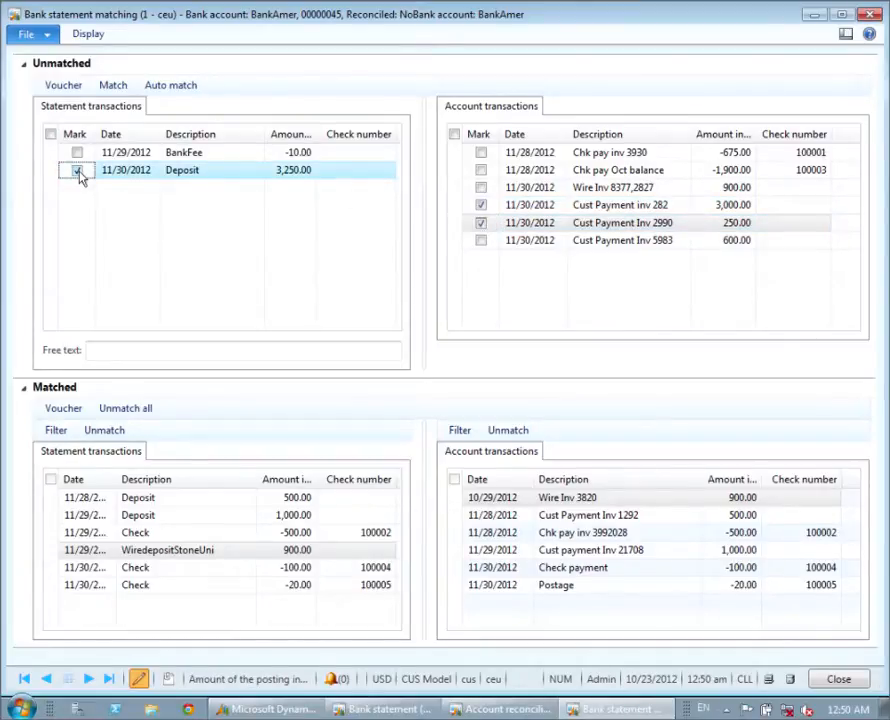
click(114, 86)
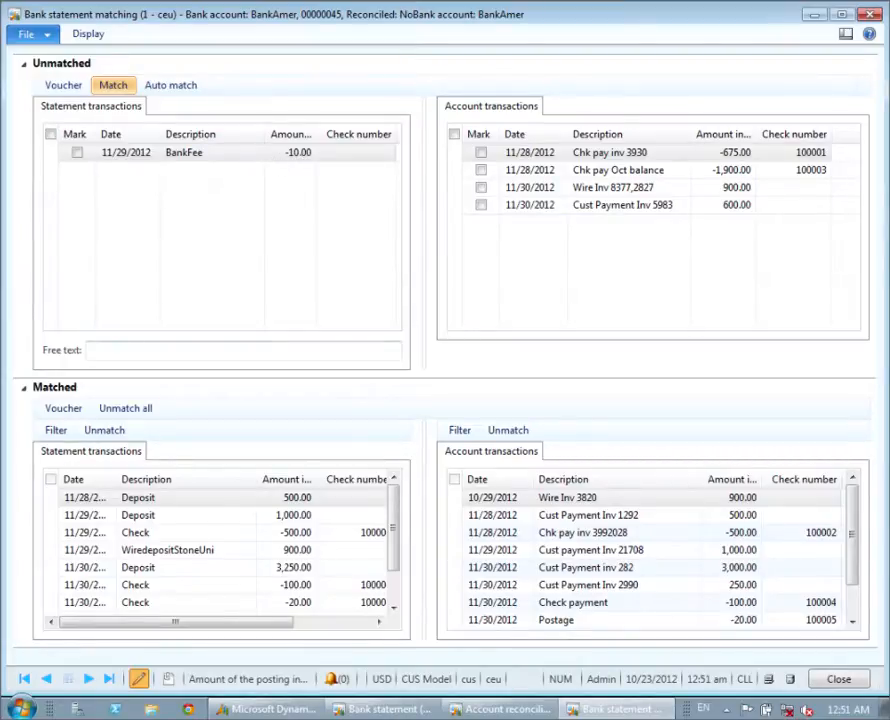
Add the free text "Remember to post this in the AX bank account!" to the unmatched BankFee statement line.
click(115, 350)
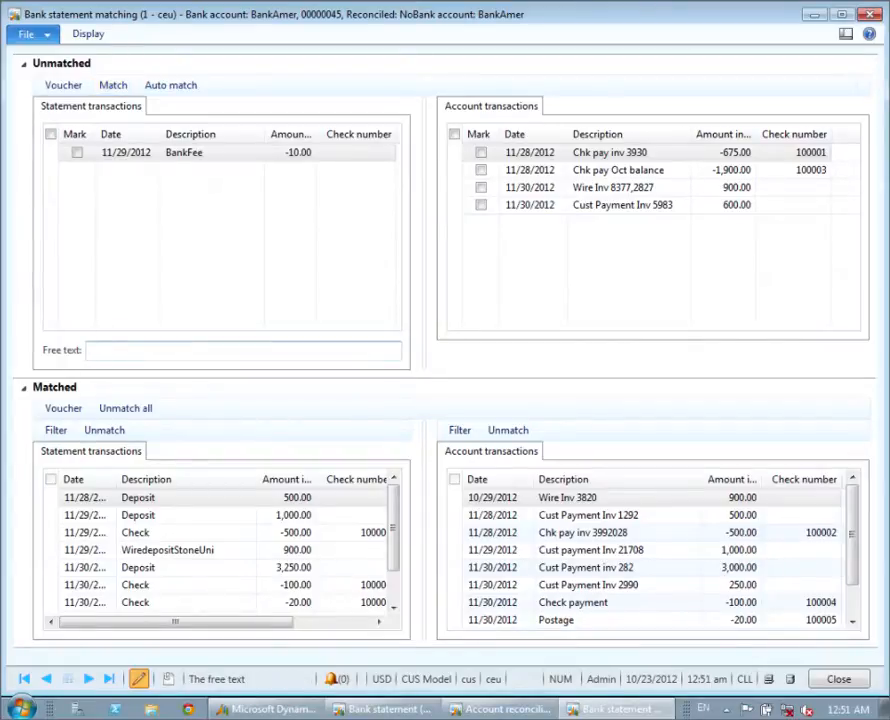
text(Remember to post this)
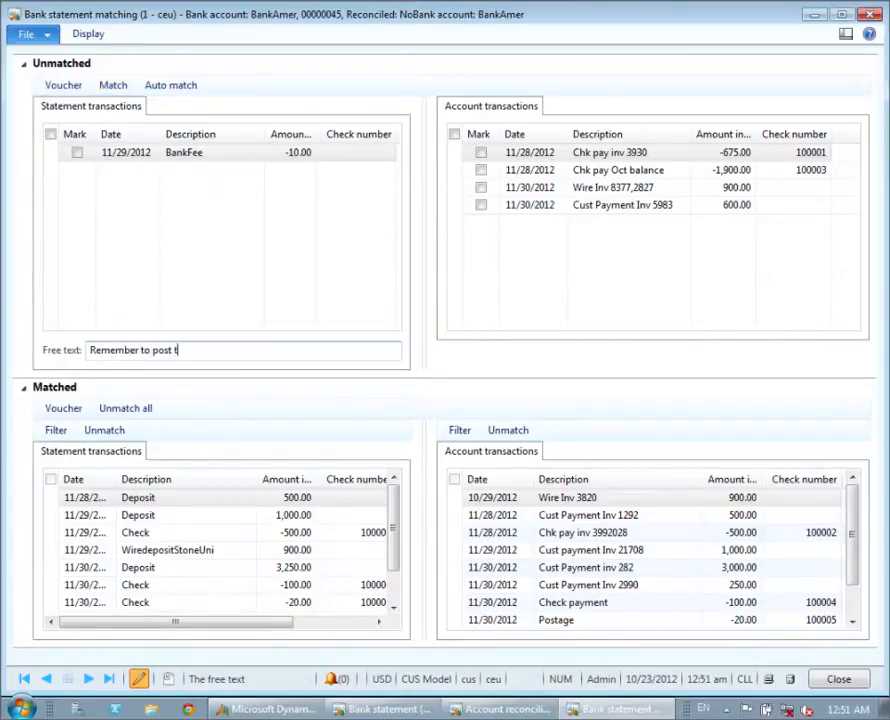
text(in the AXbn)
key(BackSpace)
key(BackSpace)
text(bank account!)
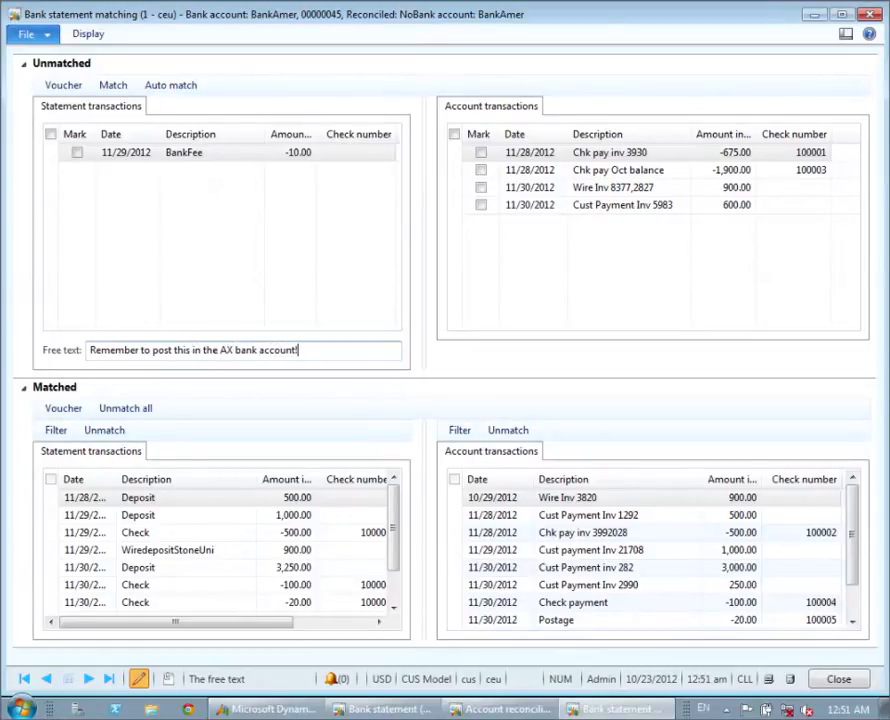
click(310, 156)
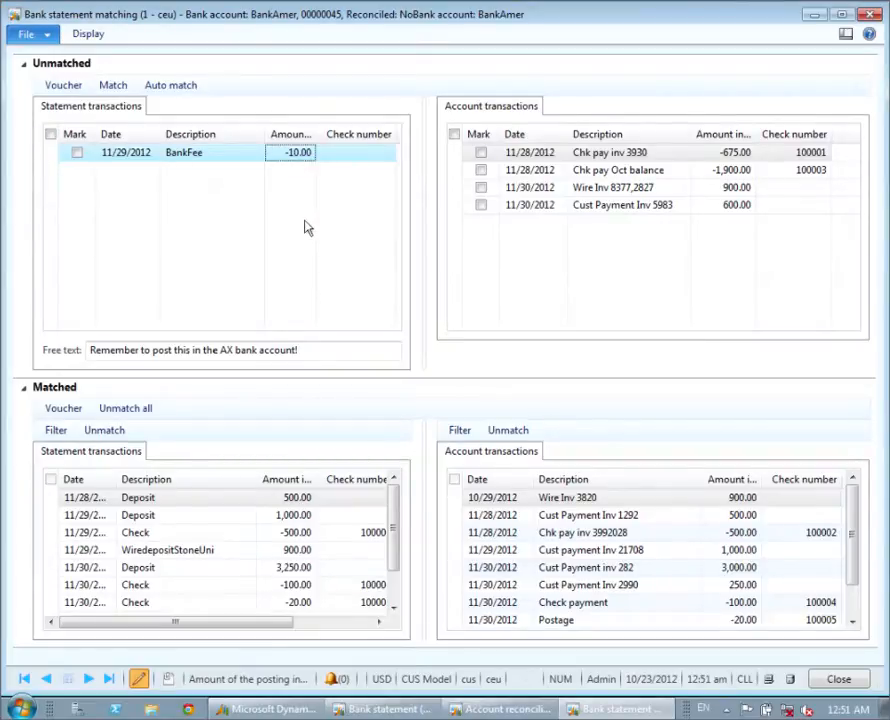
click(324, 350)
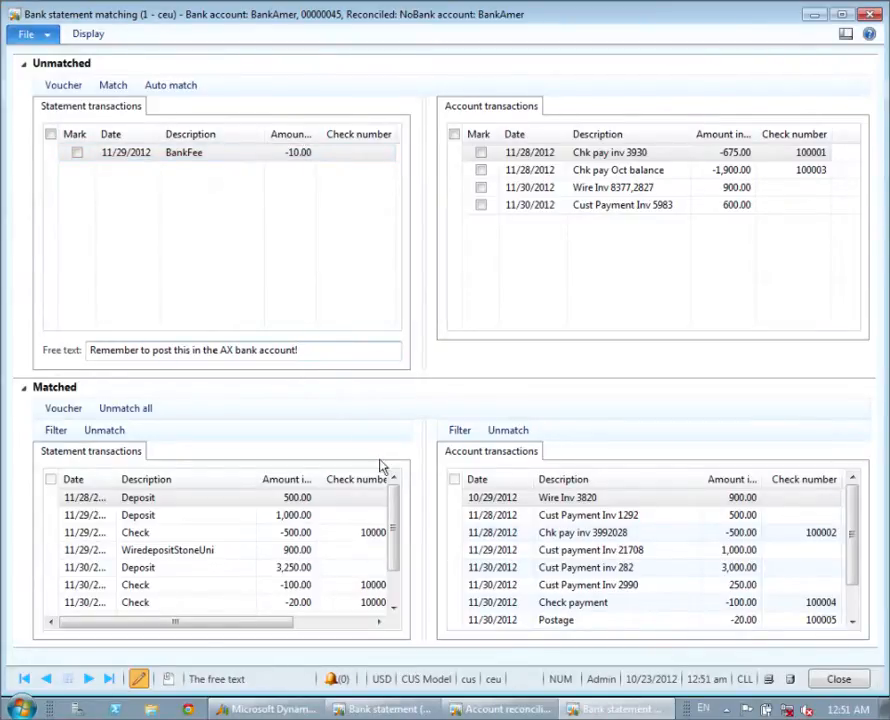
Compare the unmatched account transaction Wire Inv 8377,2827 with the matched wire deposit and first deposit statement lines.
click(632, 188)
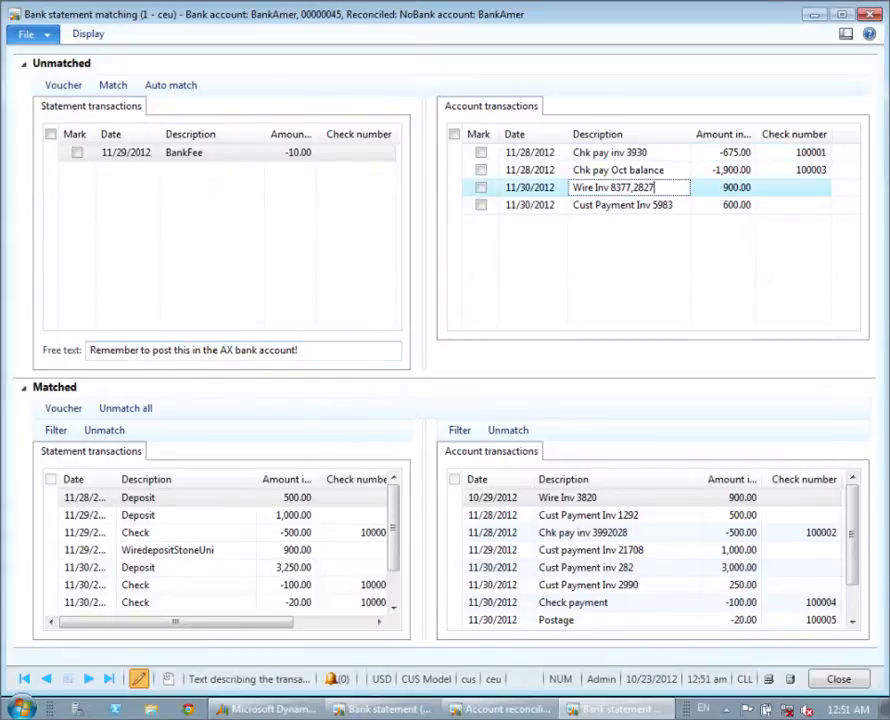
click(294, 550)
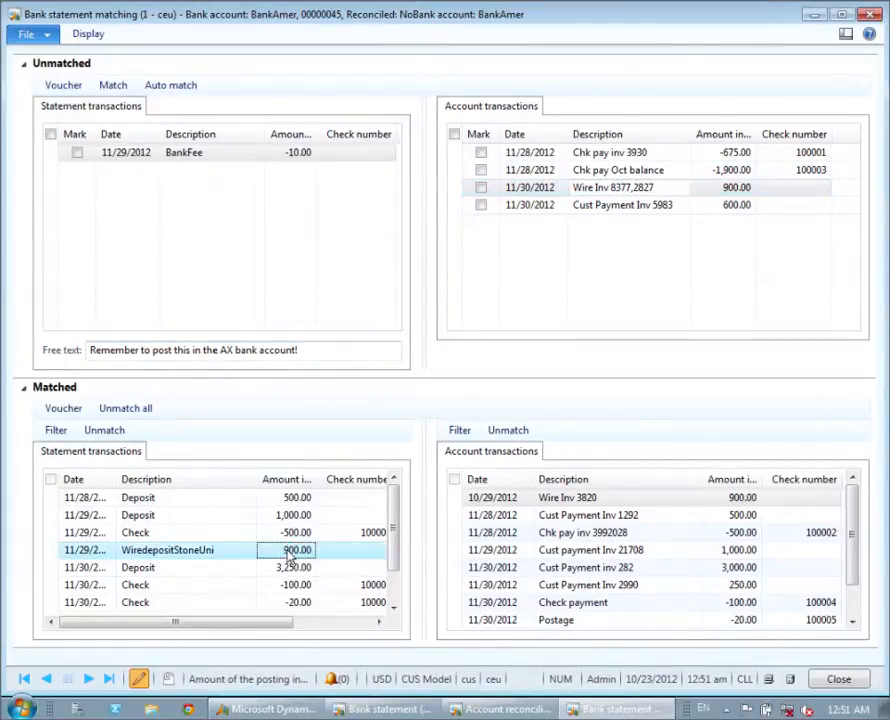
click(294, 498)
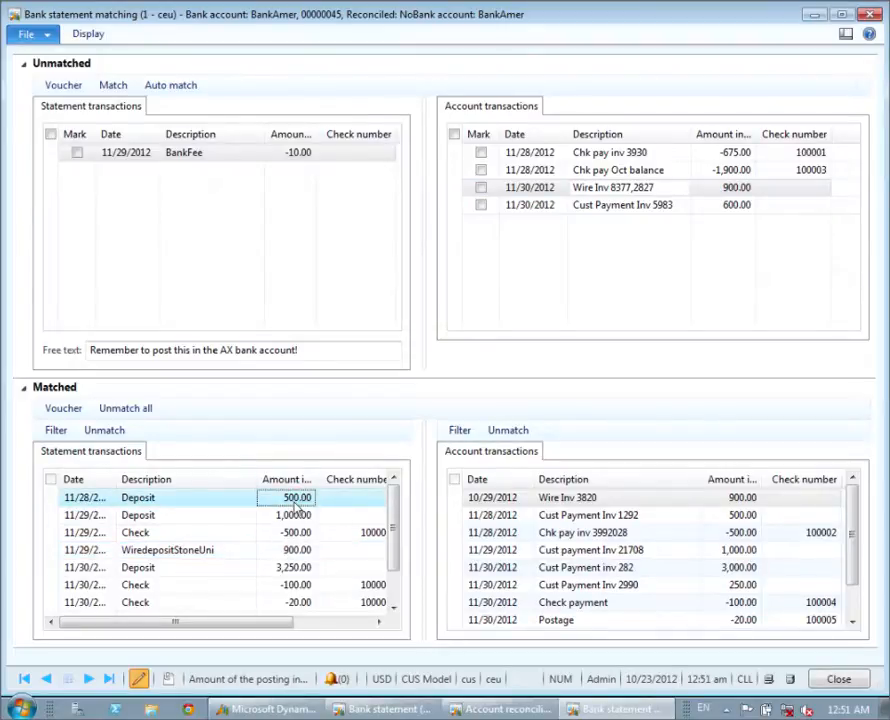
Filter the matched statement transactions by amount 900 and show only the account transaction matched to the wire deposit.
key(ctrl+g)
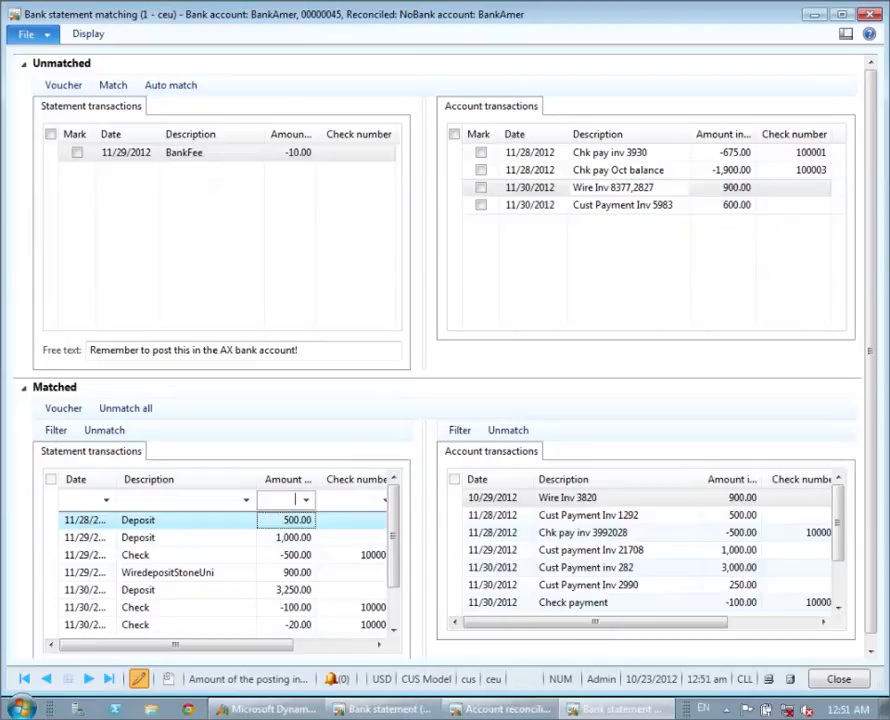
text(900)
key(Return)
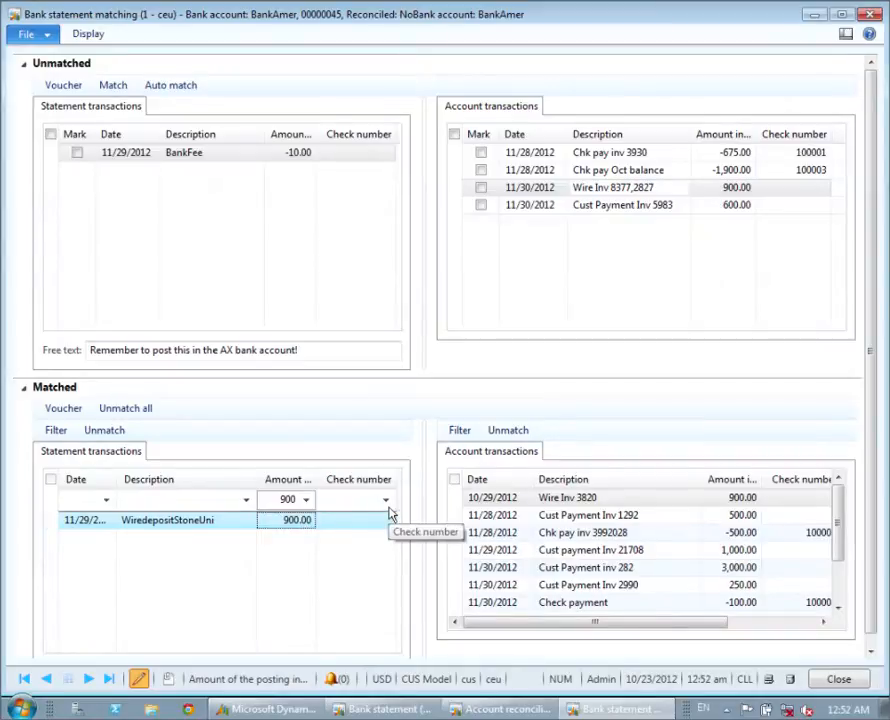
click(462, 437)
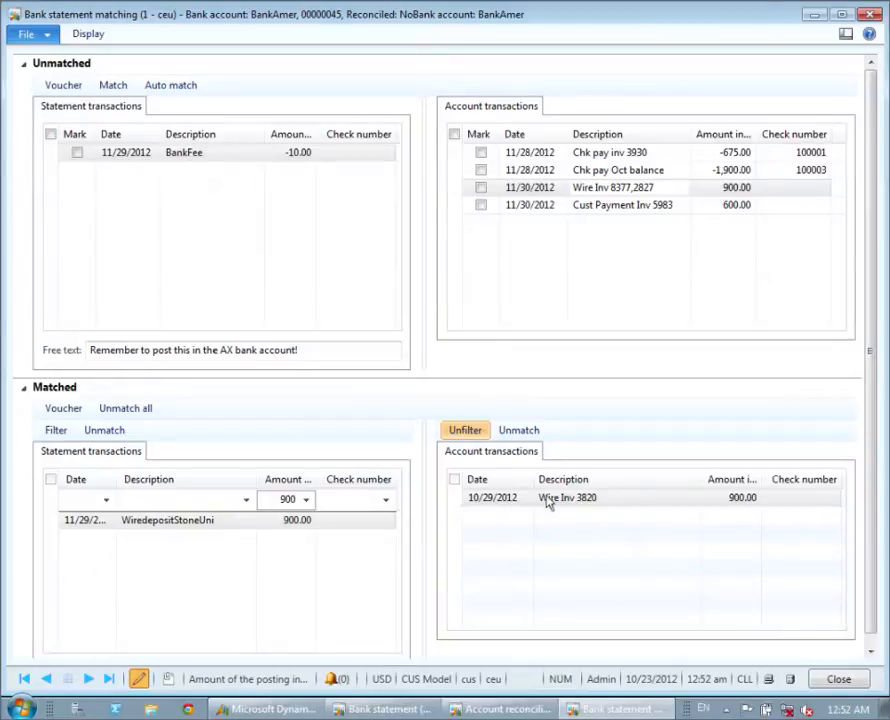
click(594, 507)
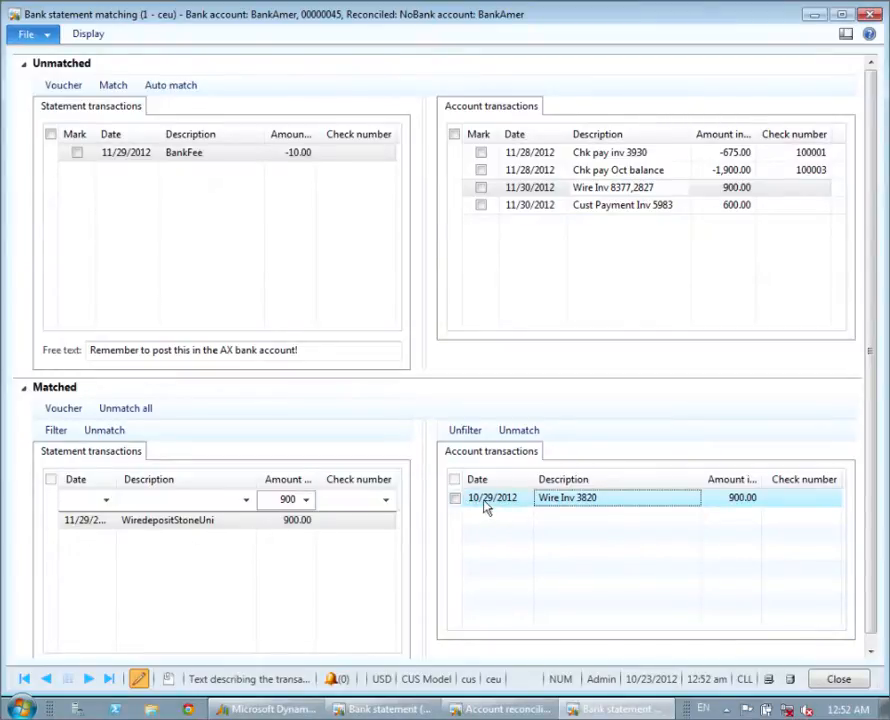
click(82, 528)
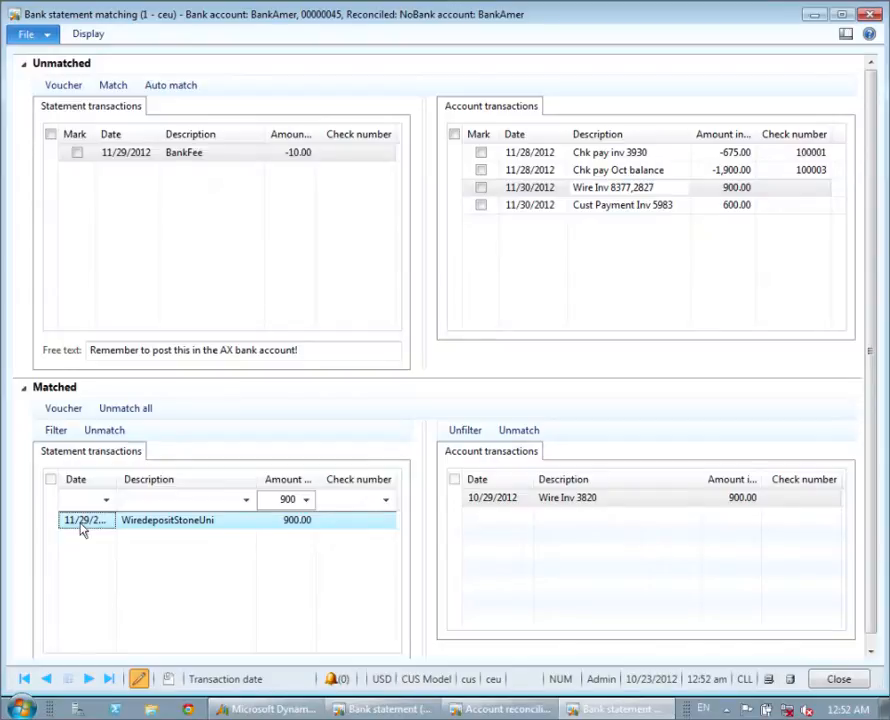
click(500, 481)
click(510, 505)
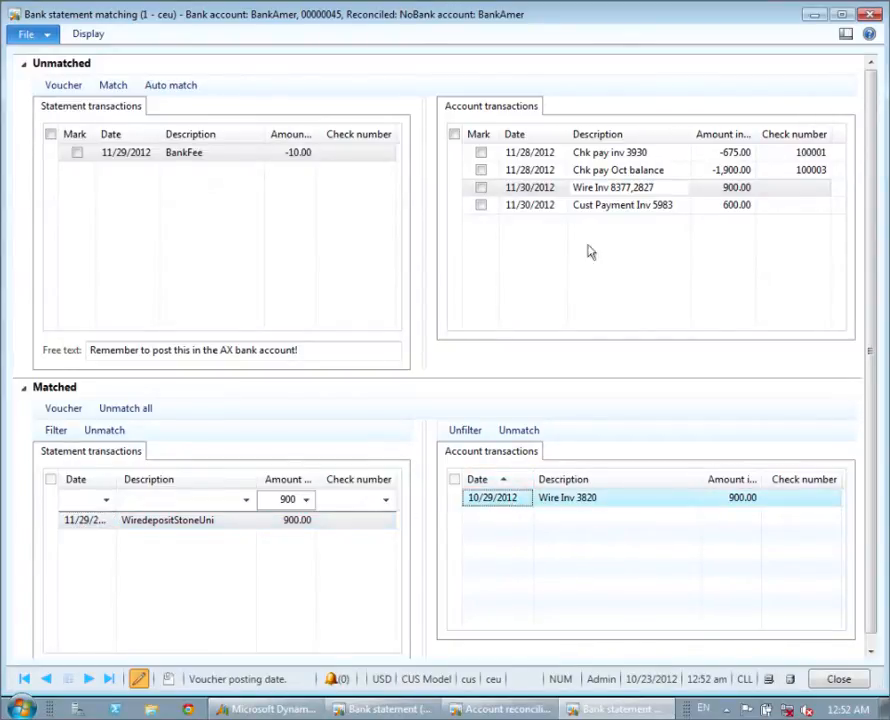
Trace the voucher of the unmatched account transaction Wire Inv 8377,2827 to its transaction origin and check the customer behind it.
click(630, 187)
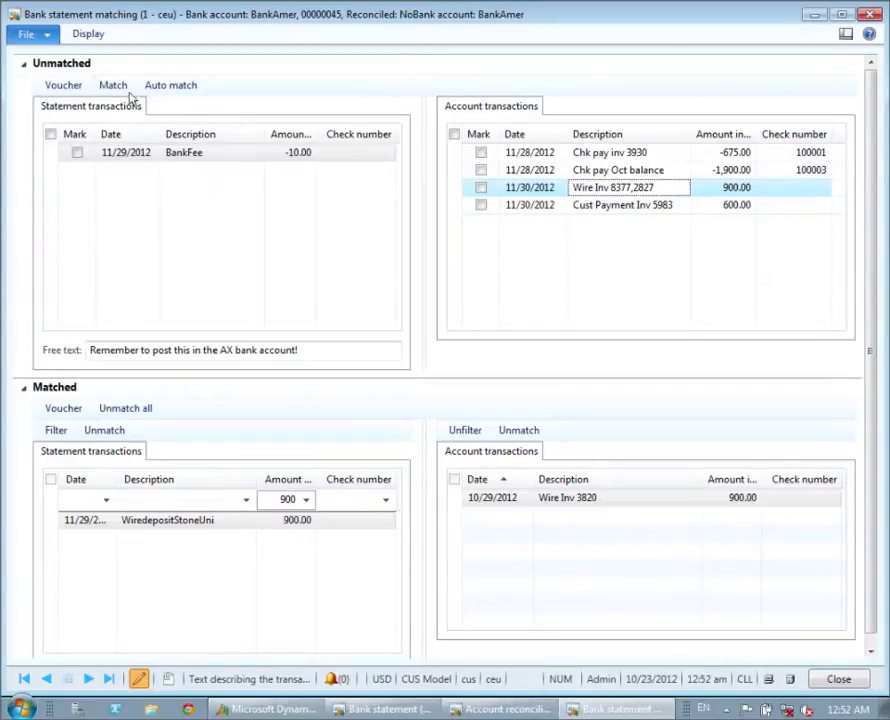
click(62, 92)
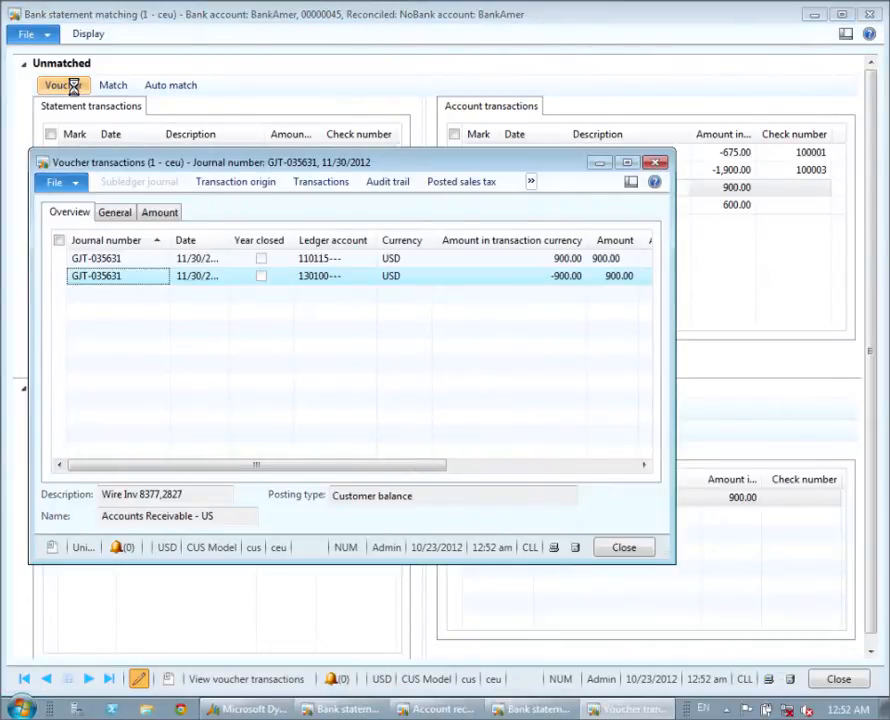
click(271, 191)
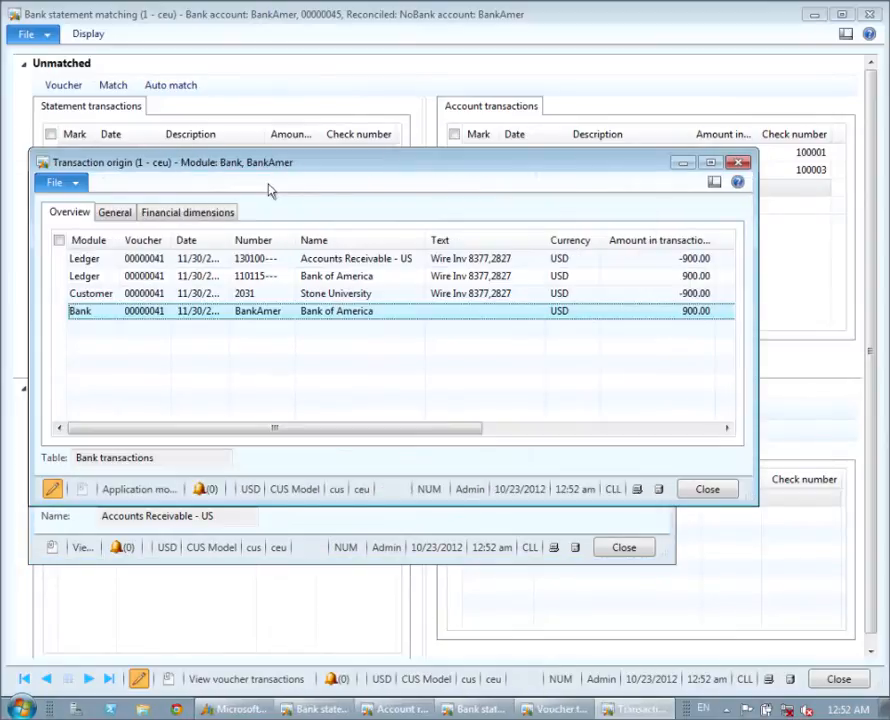
click(348, 296)
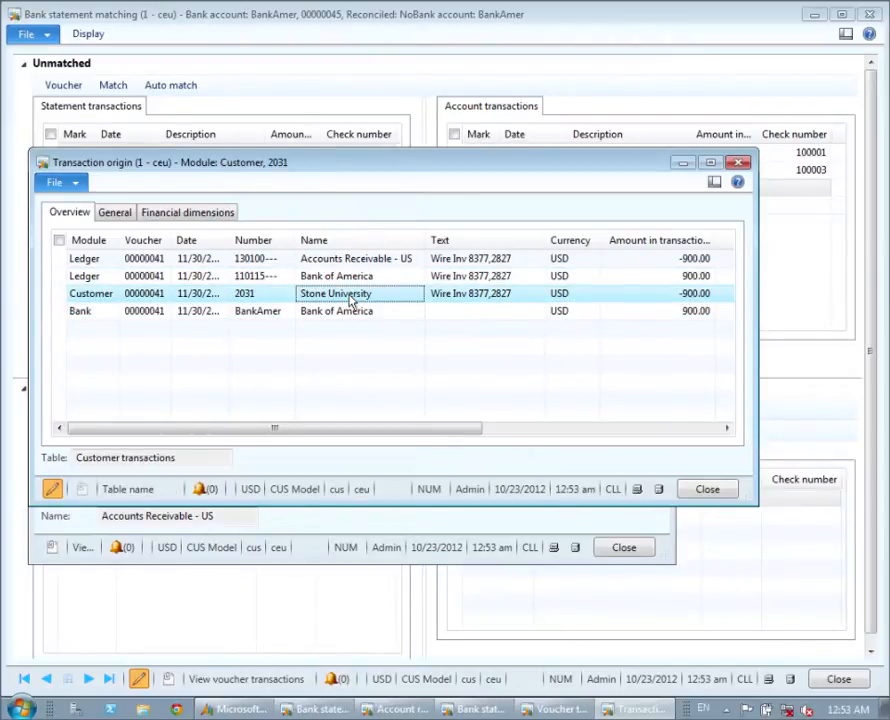
click(741, 165)
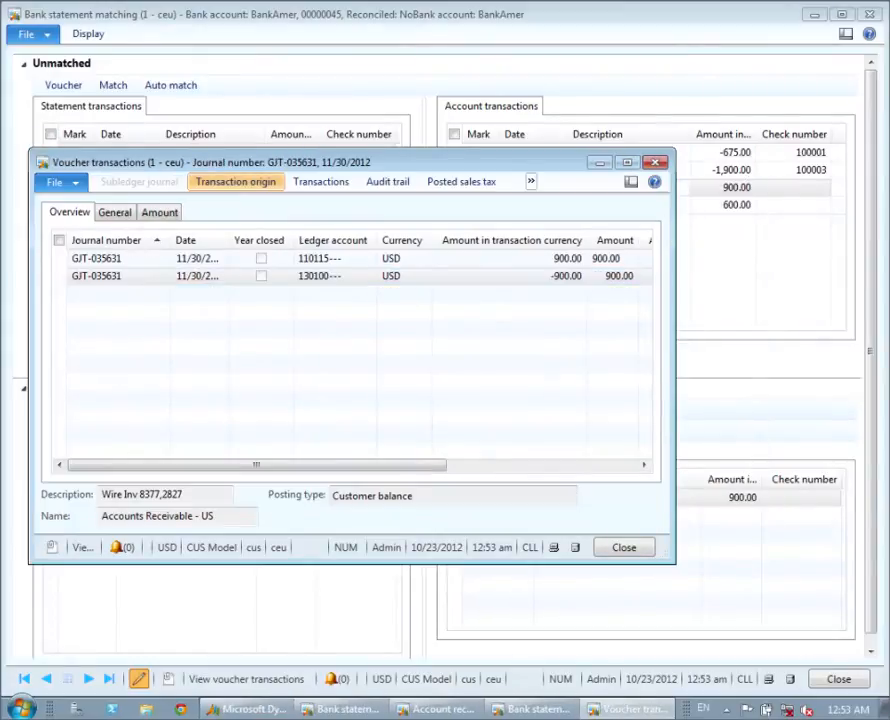
click(660, 166)
Trace the voucher of the matched account transaction Wire Inv 3820 to its transaction origin and check the customer behind it.
click(589, 503)
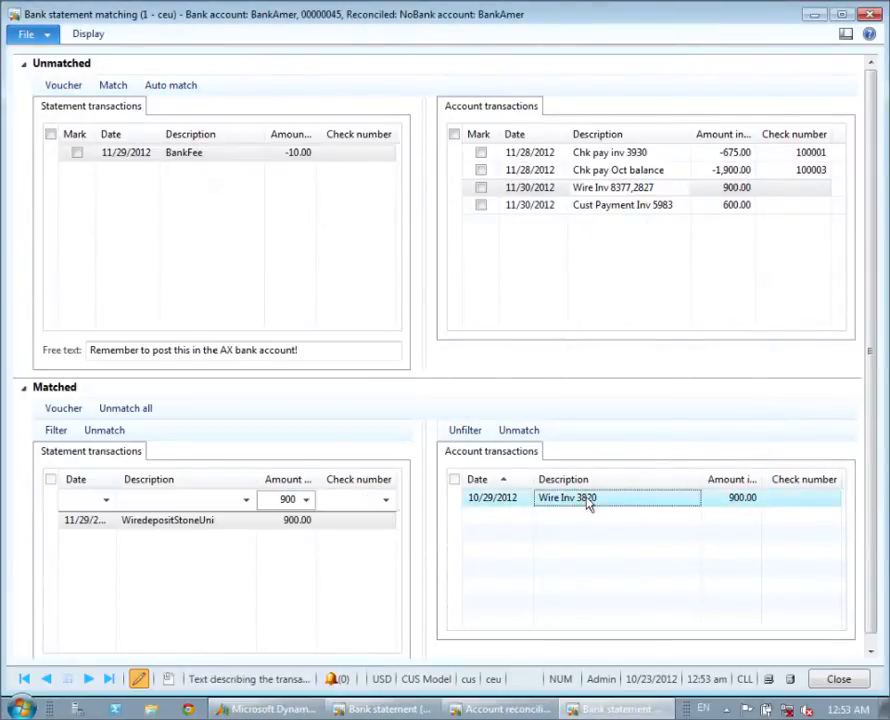
click(62, 409)
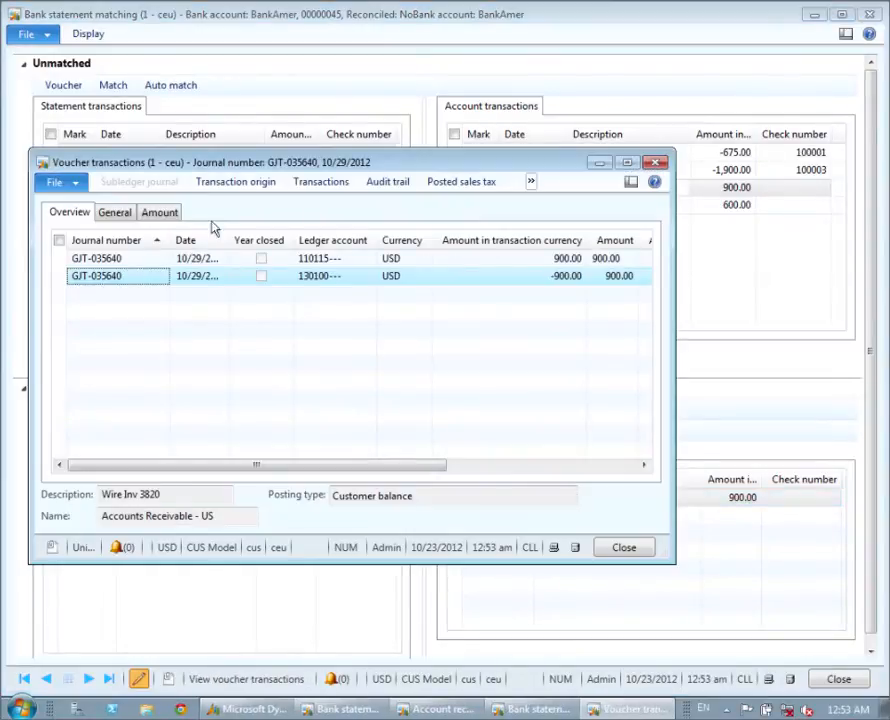
click(263, 185)
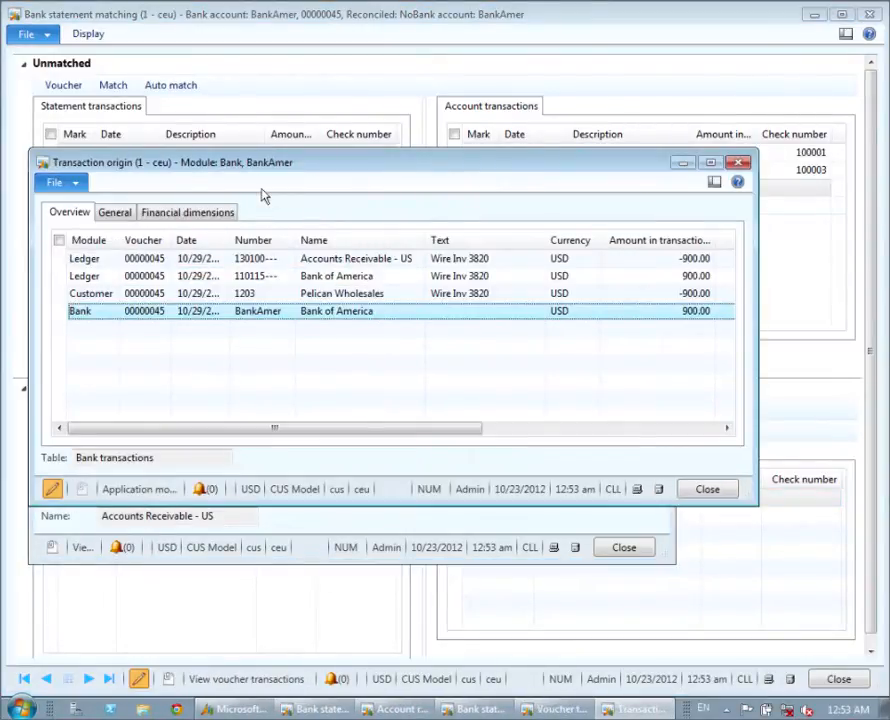
click(385, 299)
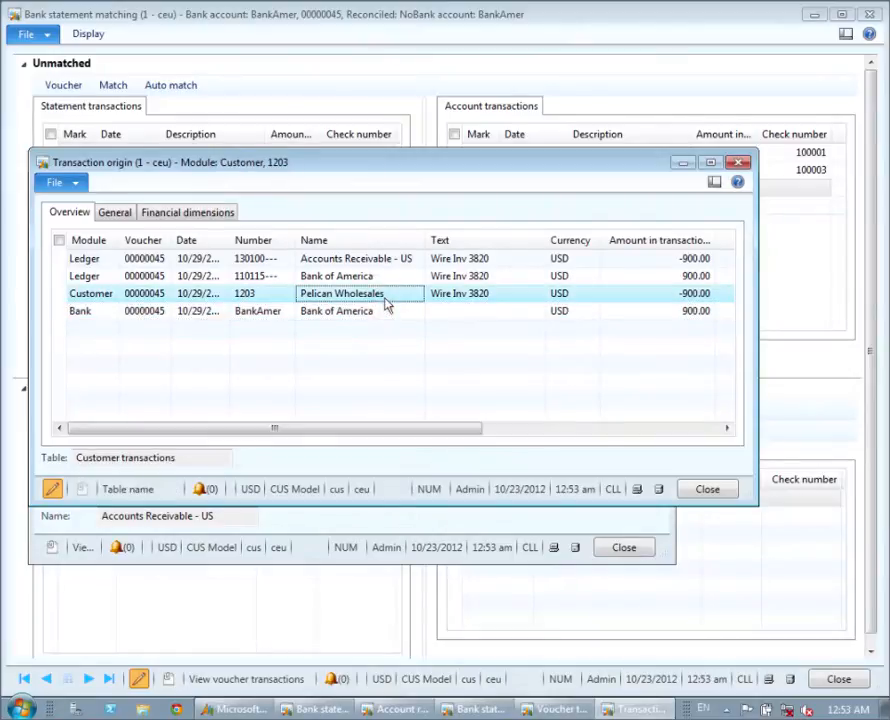
click(738, 162)
click(655, 163)
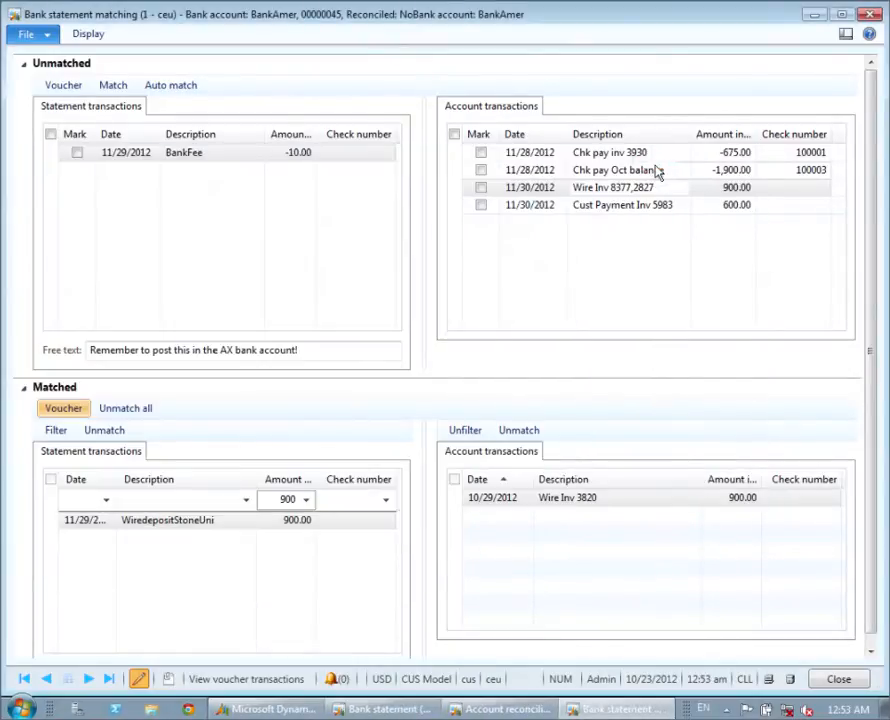
Unmatch the 11/29/2012 WiredepositStoneUni statement line of 900.00 from the account transaction Wire Inv 3820.
click(540, 503)
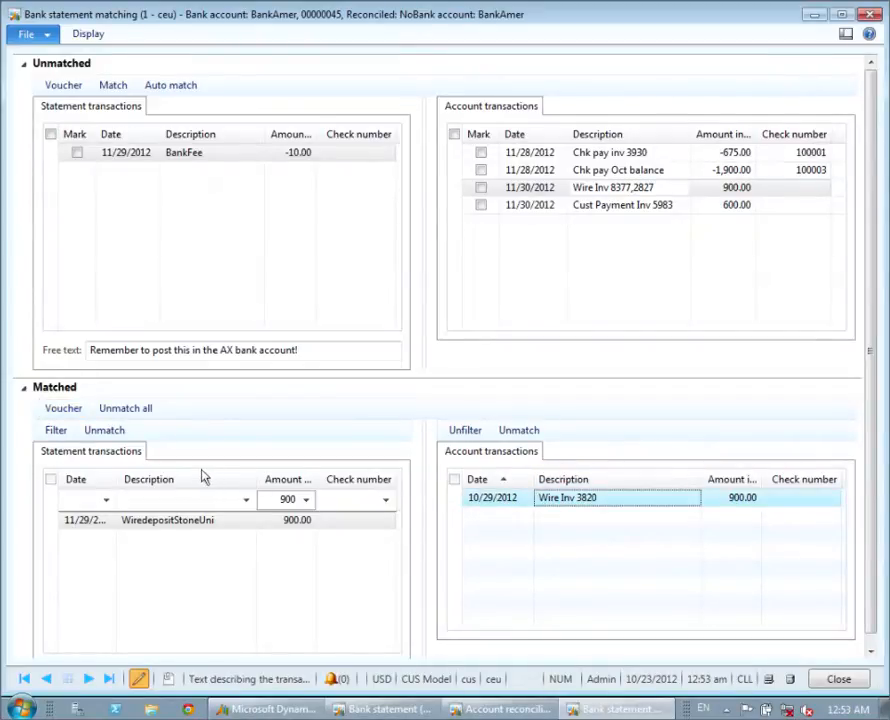
click(106, 431)
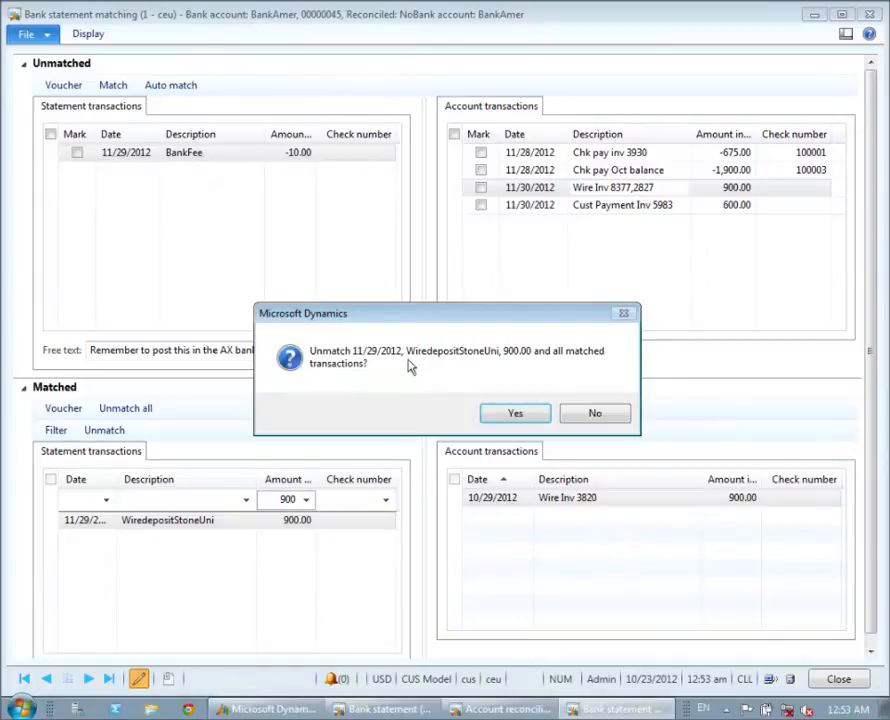
click(516, 415)
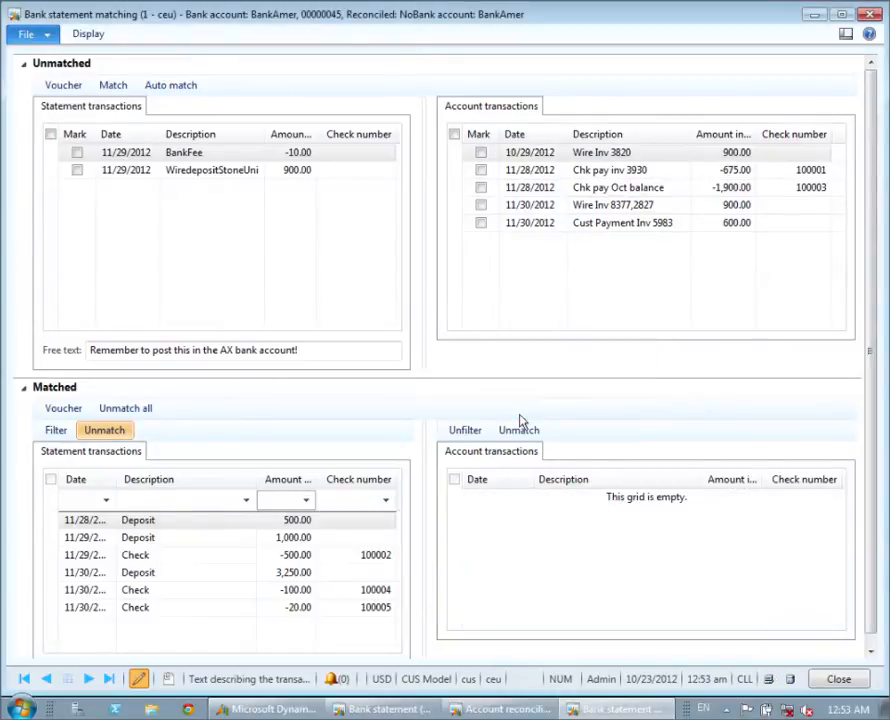
Match the WiredepositStoneUni statement line with the 11/30/2012 account transaction Wire Inv 8377,2827.
click(297, 174)
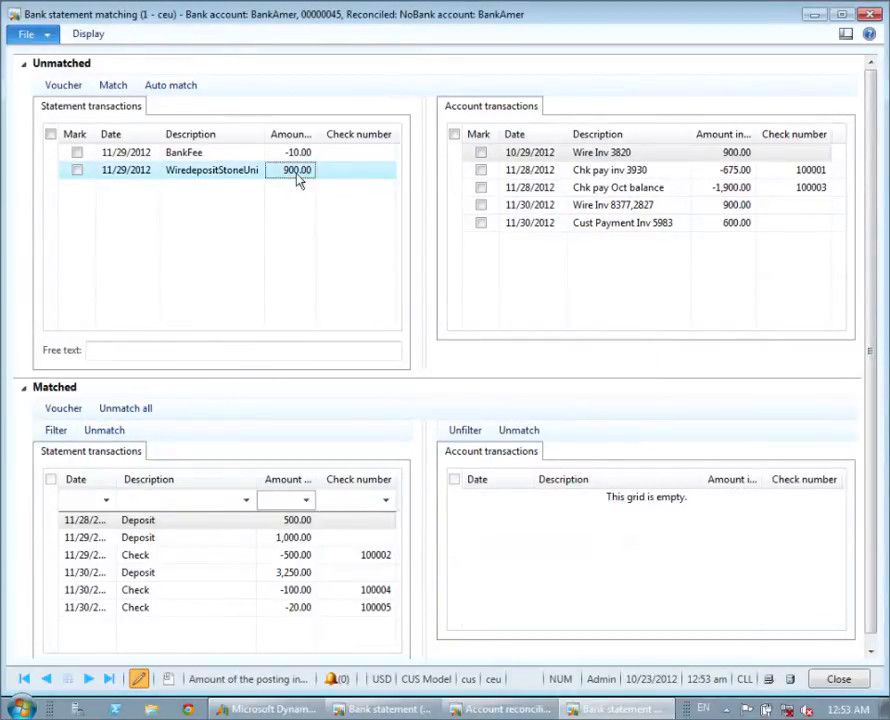
click(77, 171)
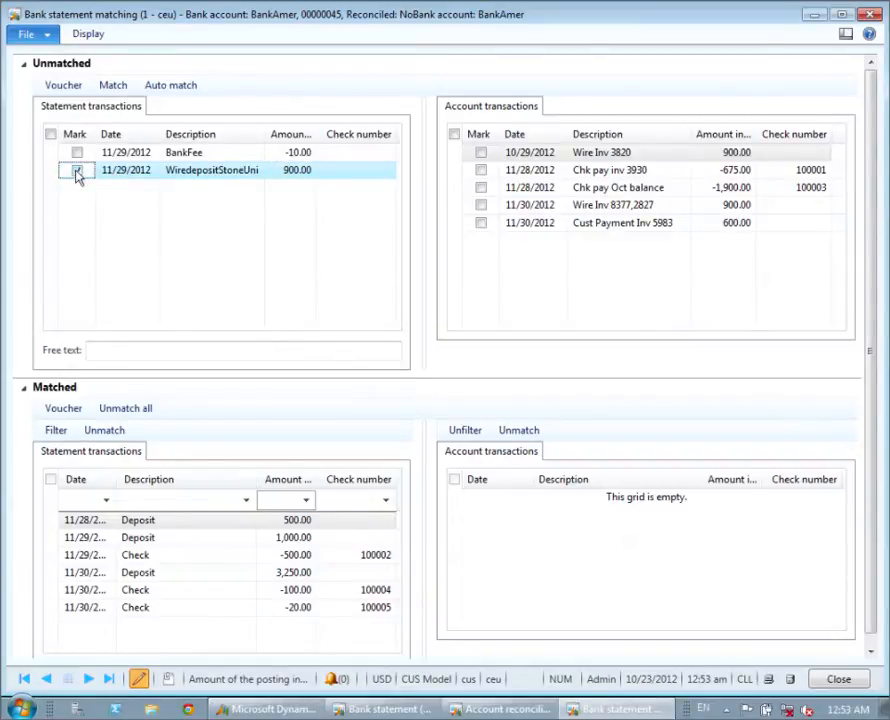
click(481, 206)
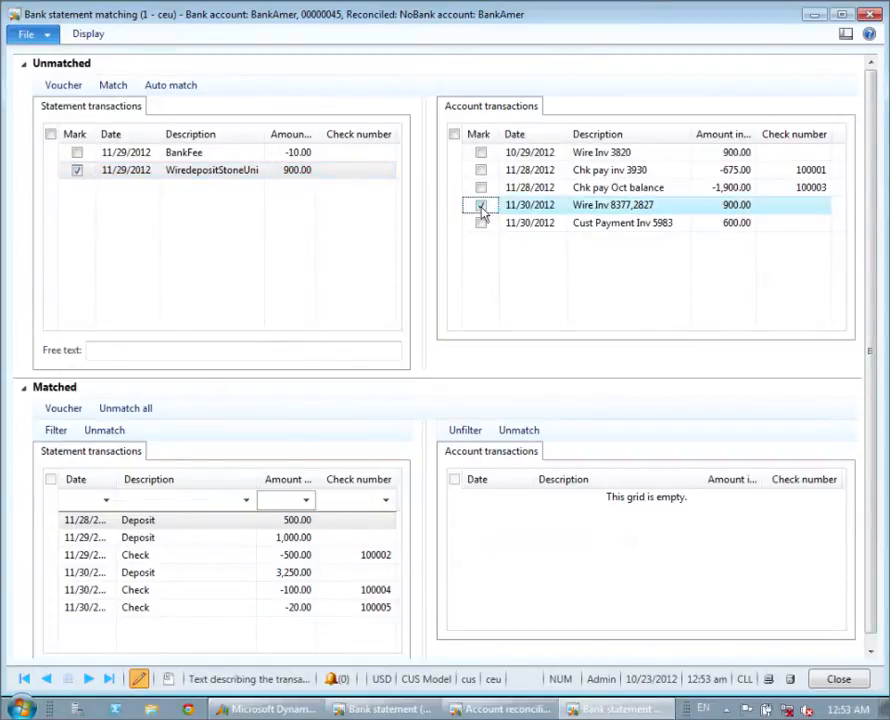
click(115, 87)
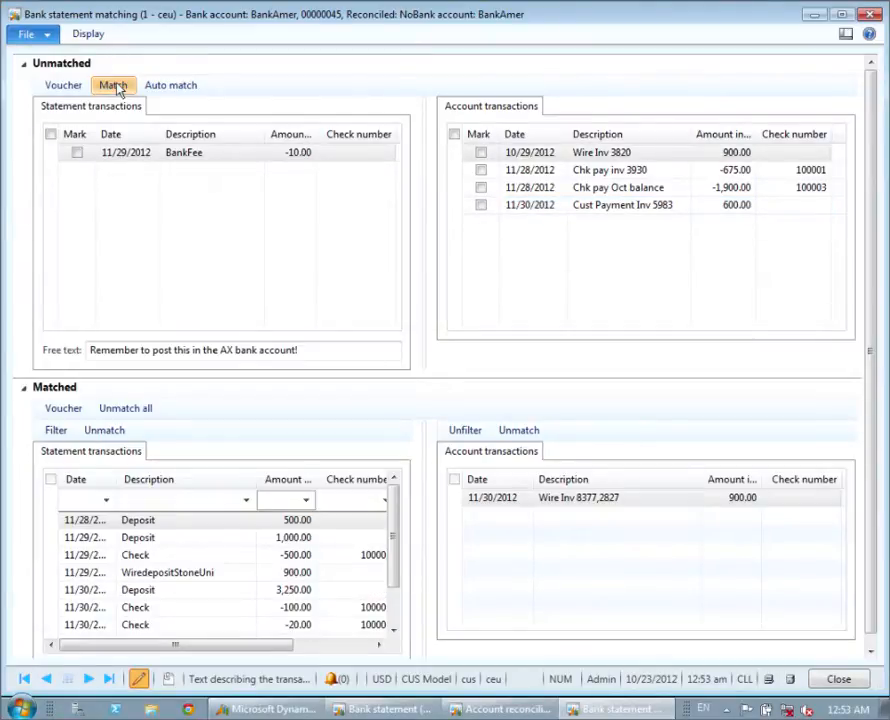
Return to the account reconciliation and add a new transaction with bank transaction type 07 (Fees) for the unmatched bank fee.
click(285, 157)
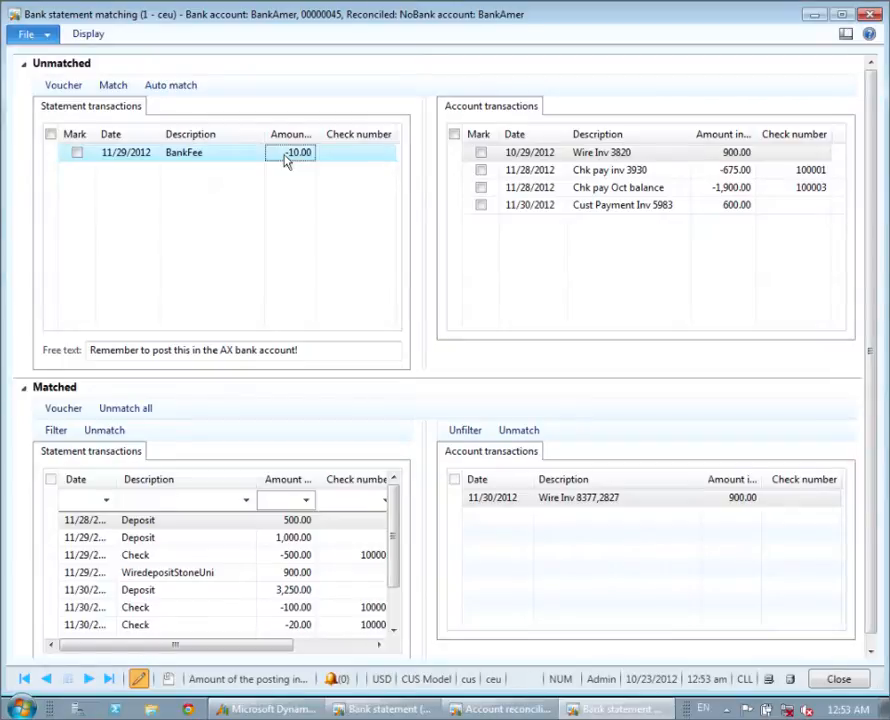
click(876, 17)
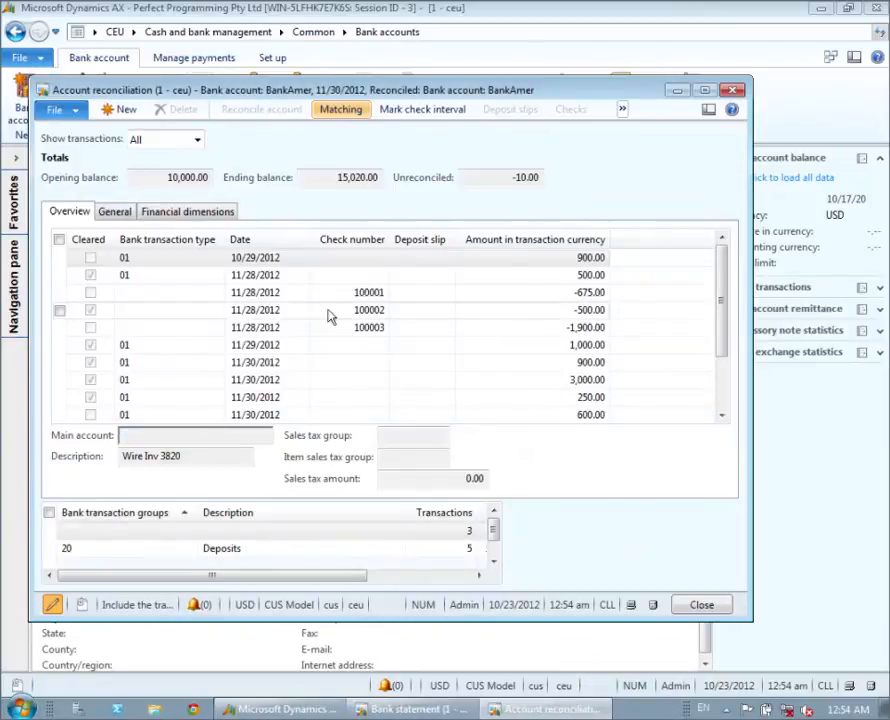
click(267, 259)
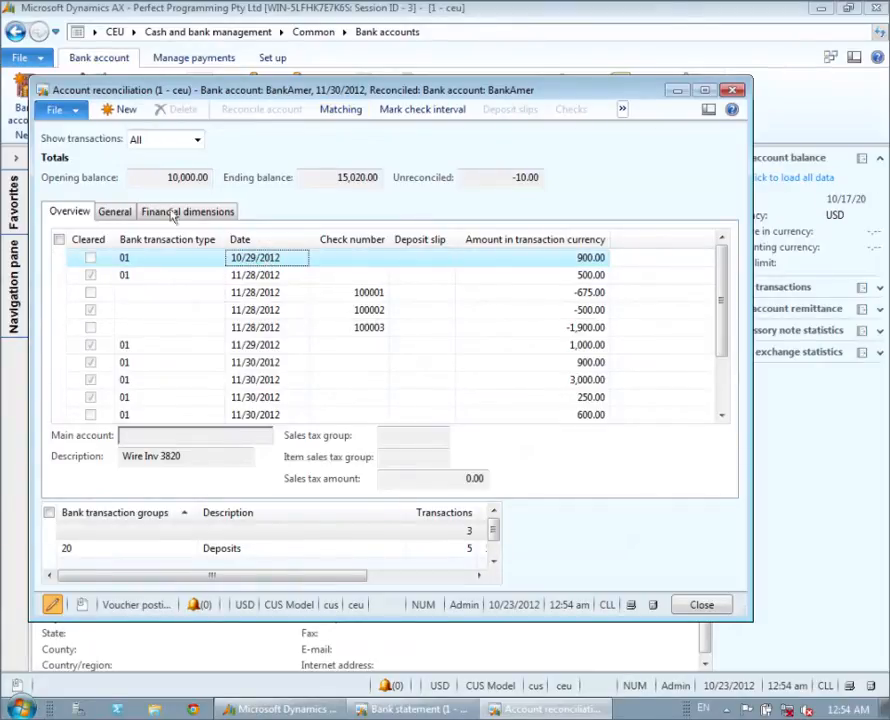
click(122, 110)
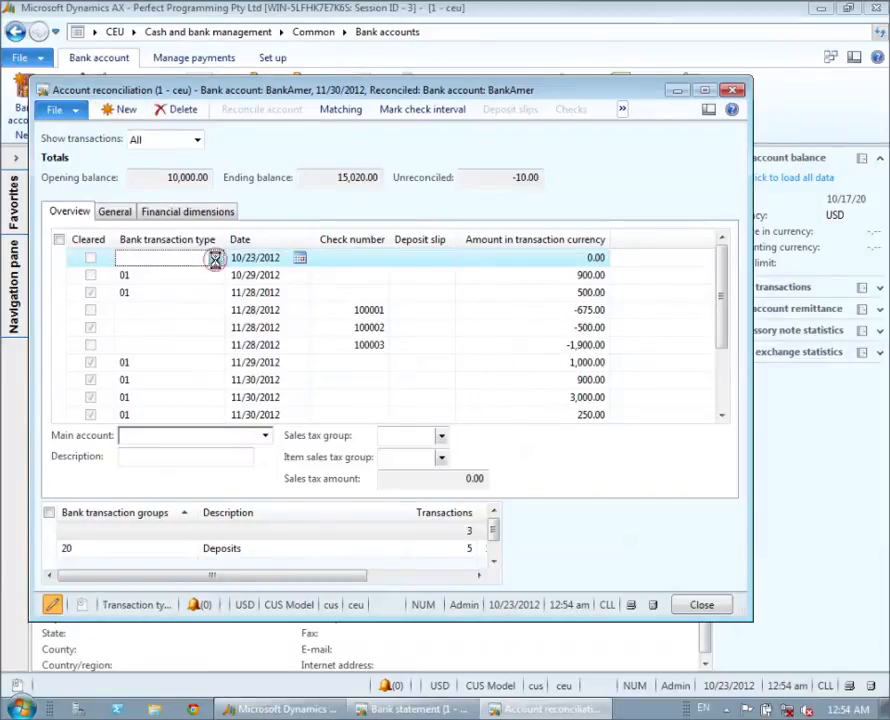
click(215, 258)
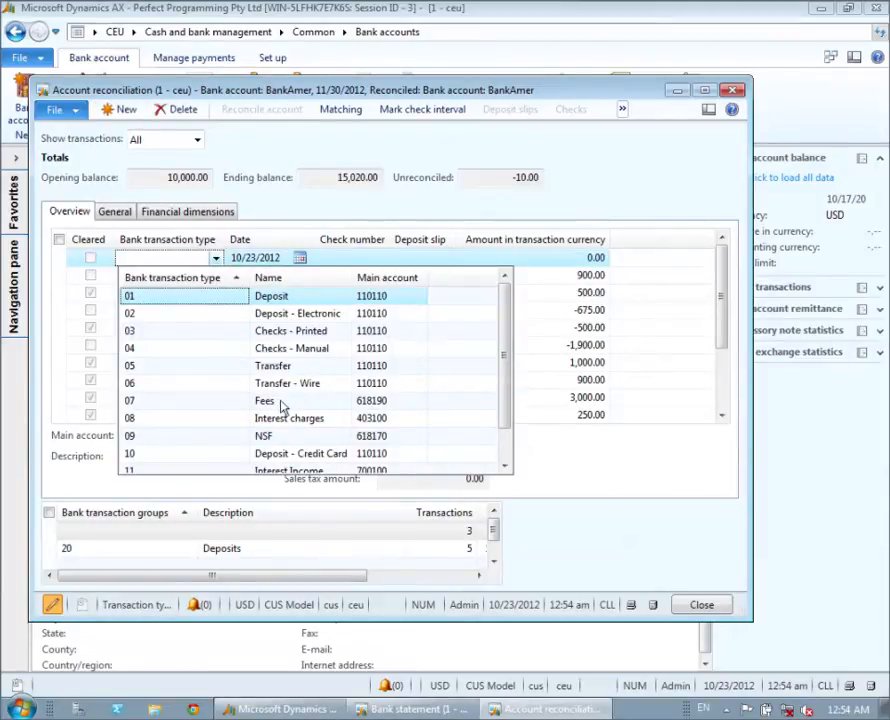
click(396, 404)
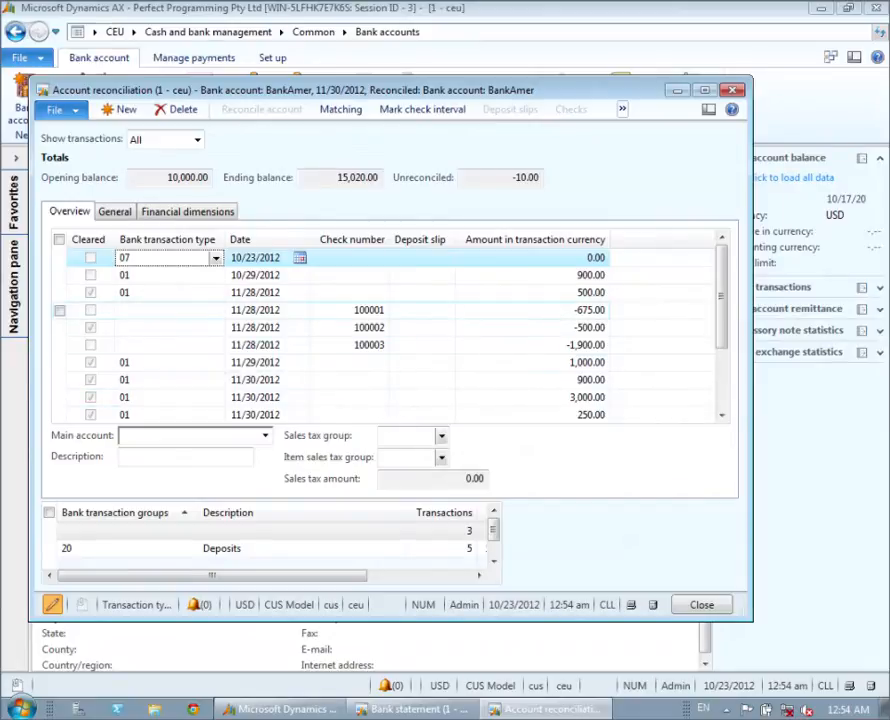
Date the new fee transaction 11/29/2012, set its amount to -10.00 and save the line.
key(Tab)
text(11/29)
key(Tab)
key(Tab)
key(Tab)
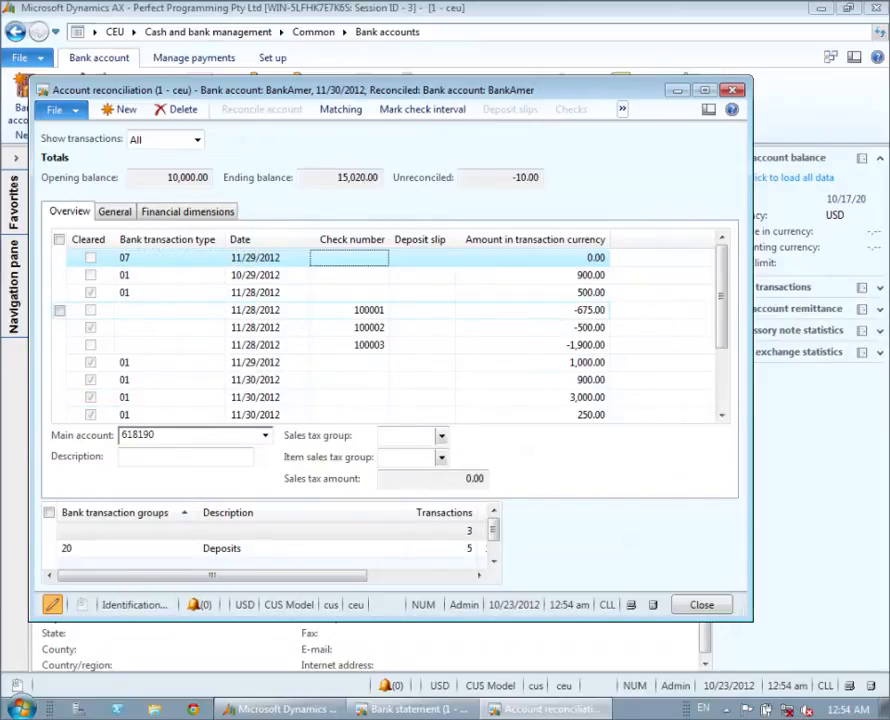
text(-10)
key(Tab)
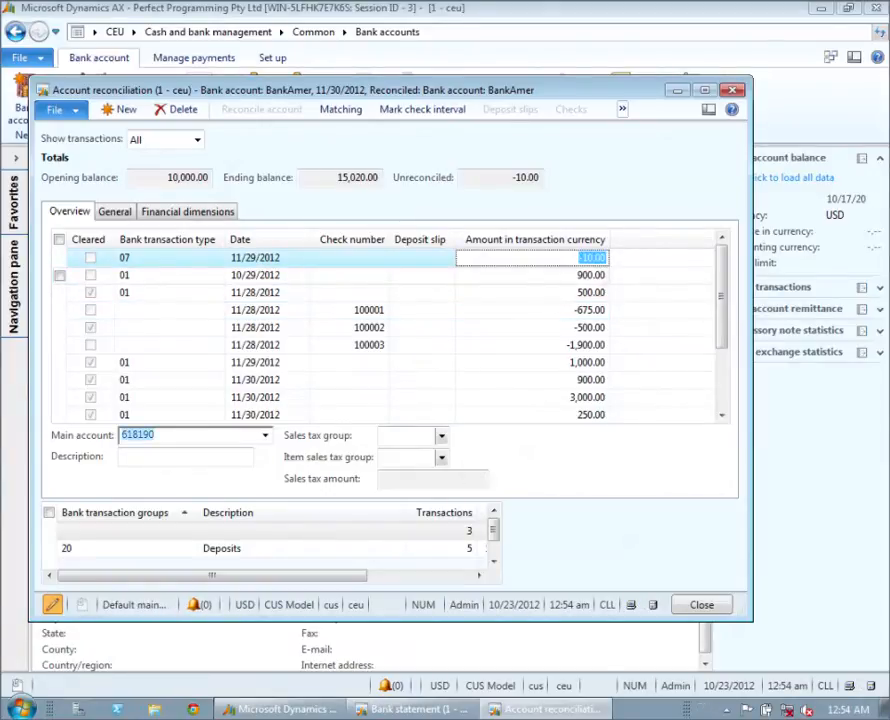
click(589, 276)
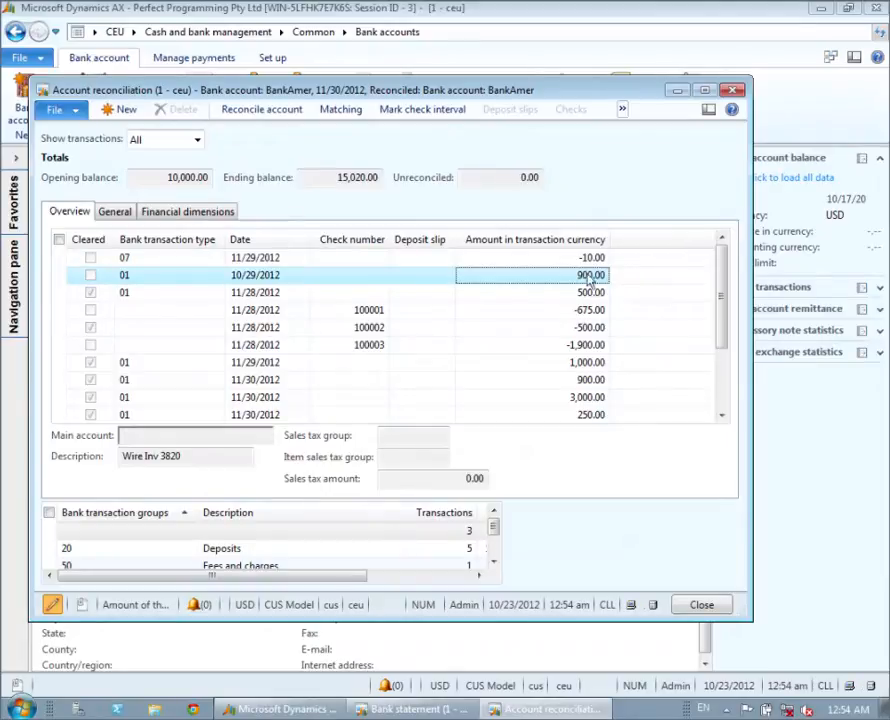
click(597, 258)
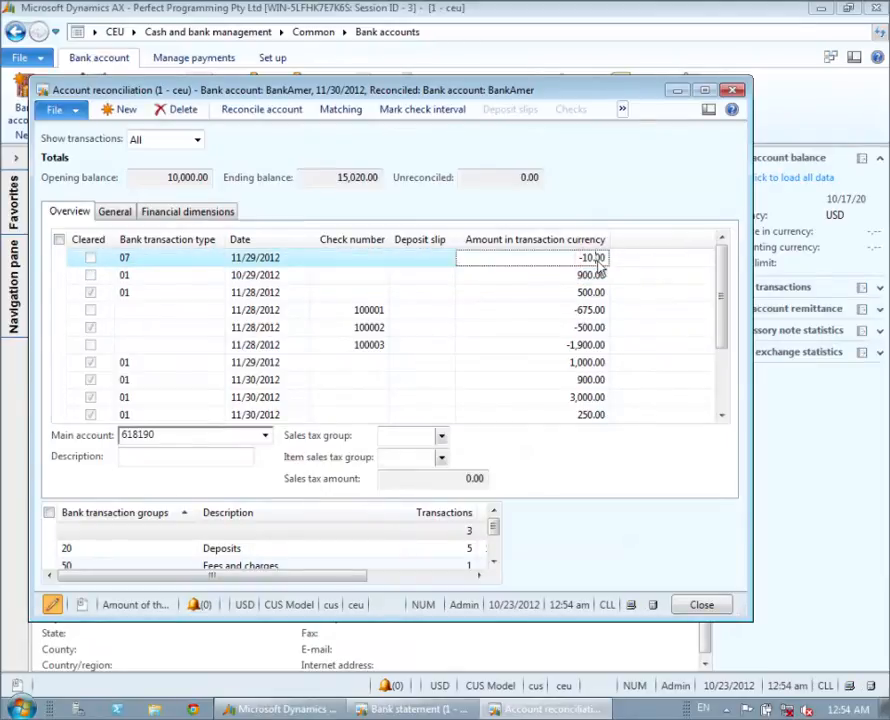
Open the statement matching from the account reconciliation and auto match the remaining BankFee line using the Match Remainder type.
click(281, 112)
click(345, 109)
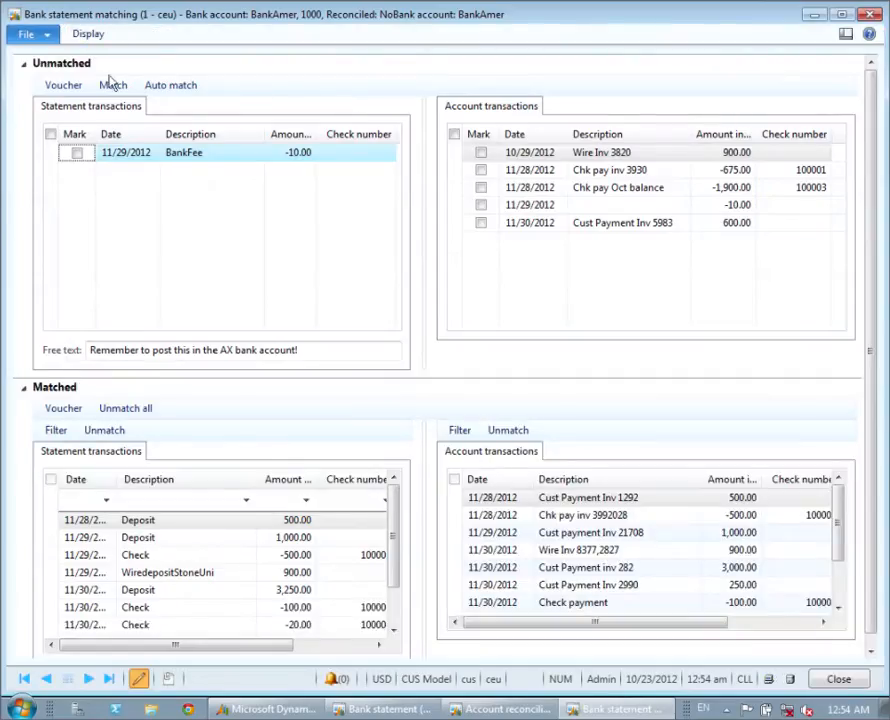
click(171, 86)
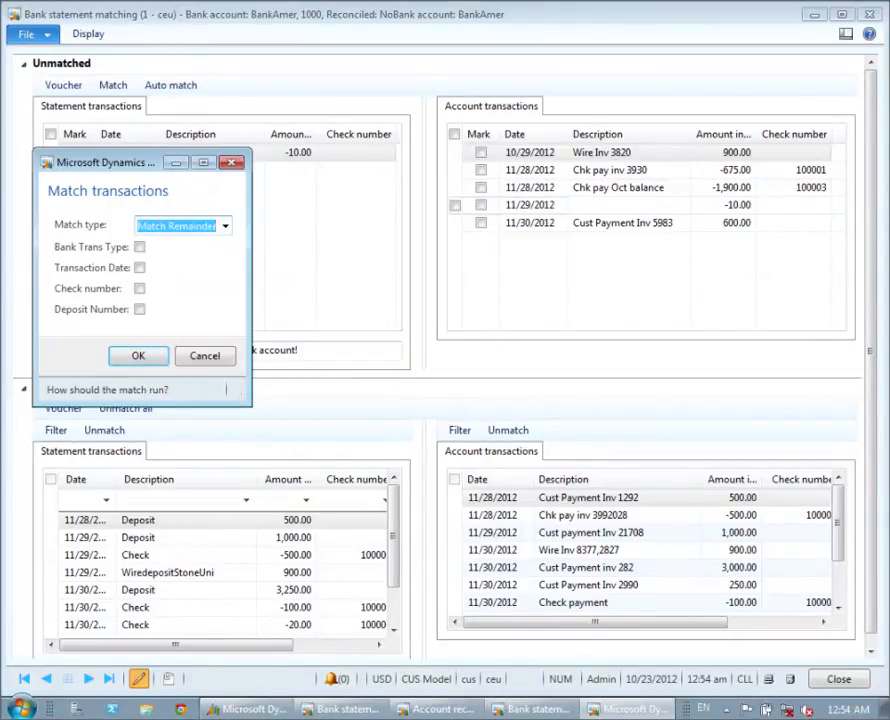
click(140, 357)
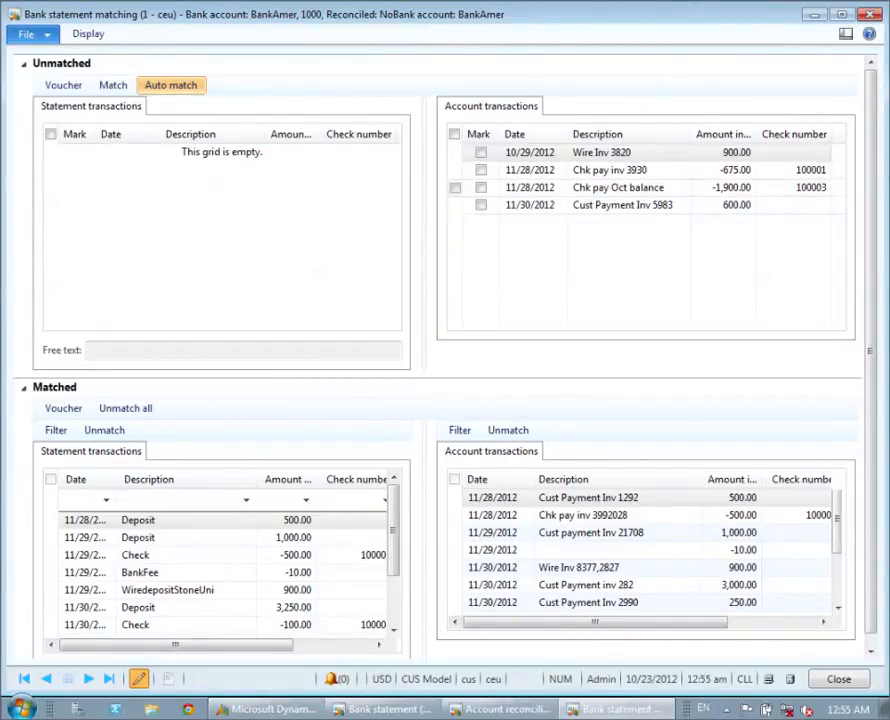
Close the matching, reconciliation and bank statement windows and open the Auto Bank Reconciliation templates in the Cash and bank management setup.
click(874, 16)
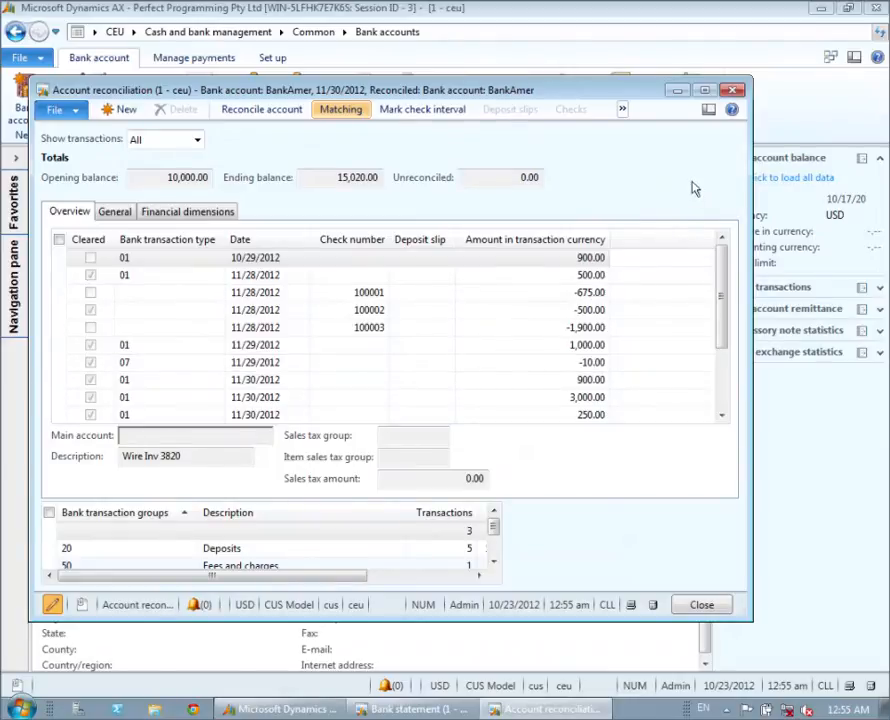
click(736, 92)
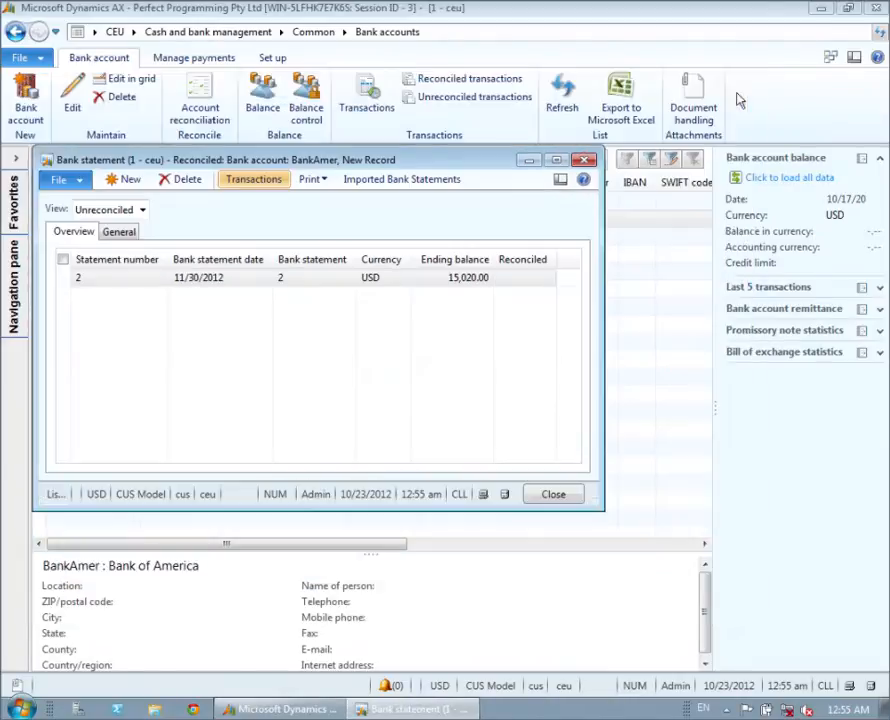
click(582, 155)
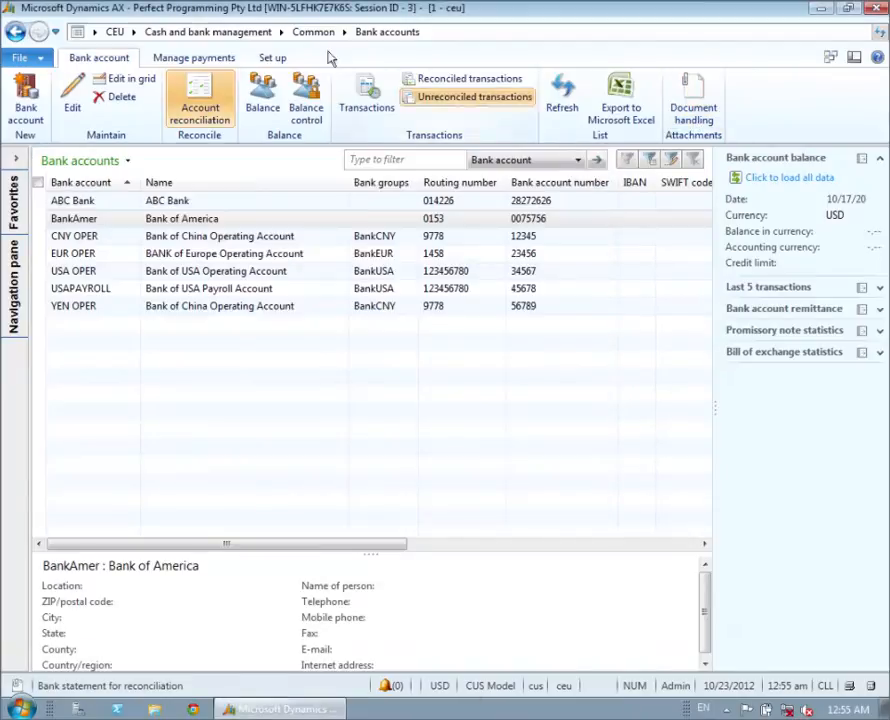
click(248, 36)
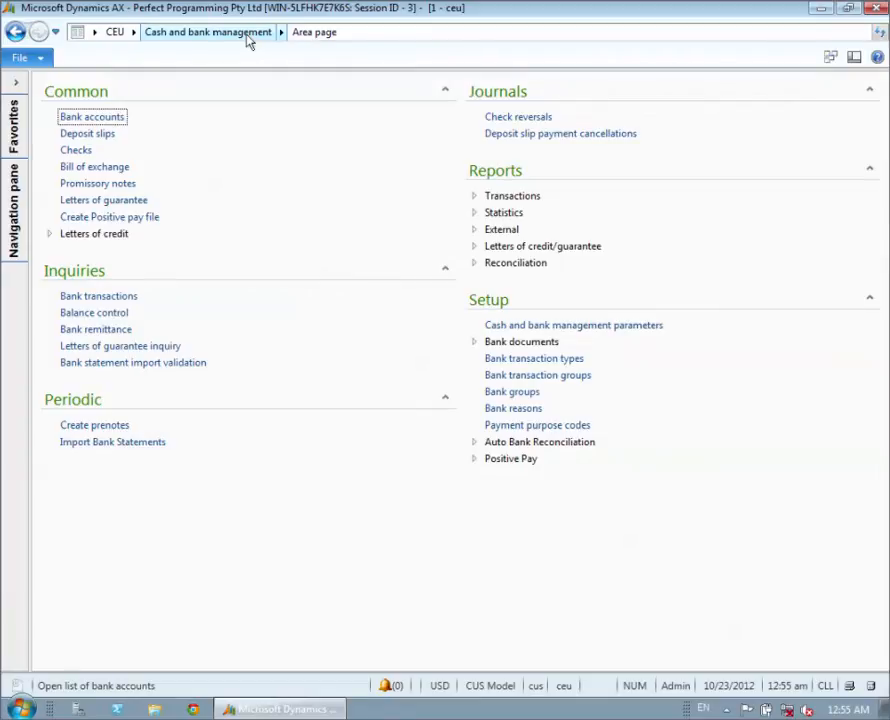
click(476, 446)
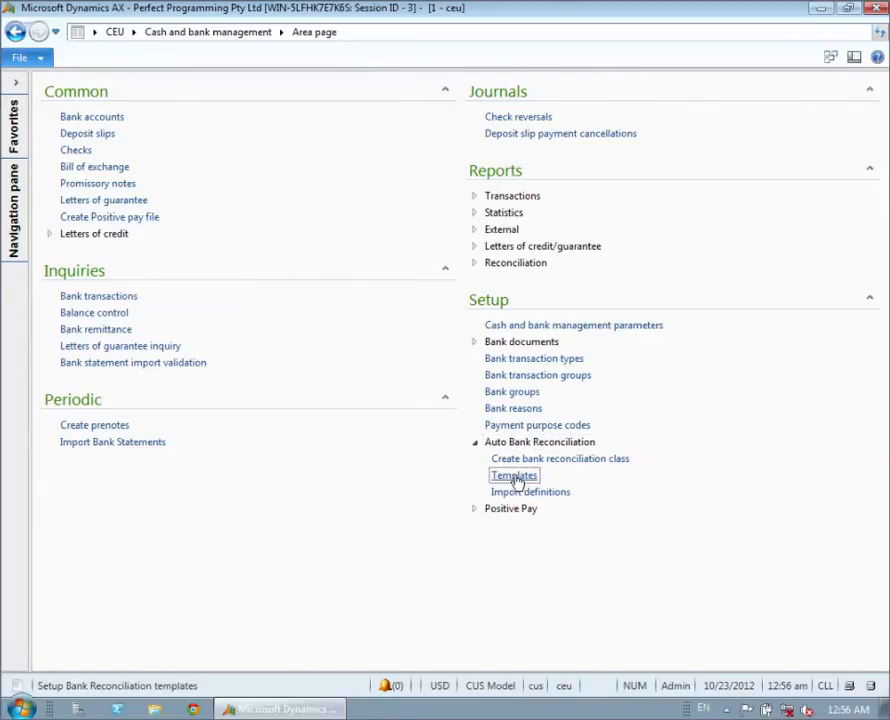
click(514, 476)
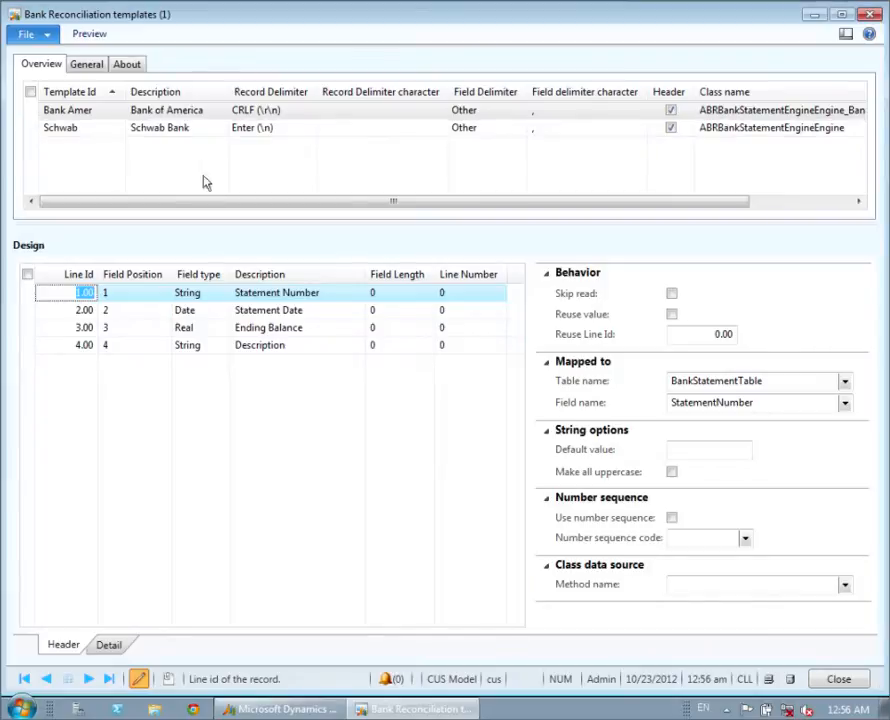
Examine the Bank Amer template's delimiter settings and compare its header and detail field designs.
click(212, 110)
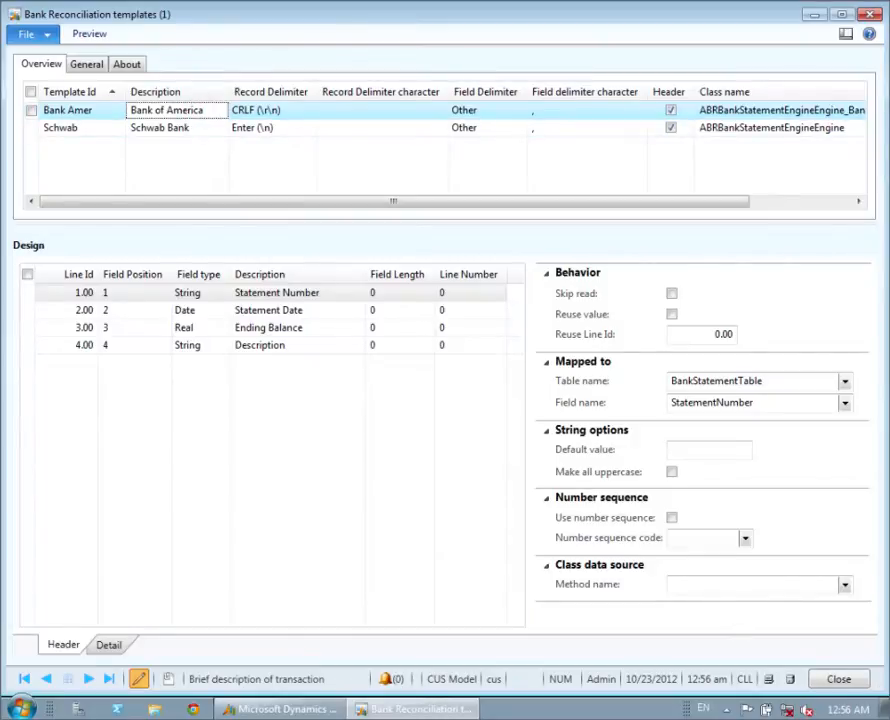
click(550, 110)
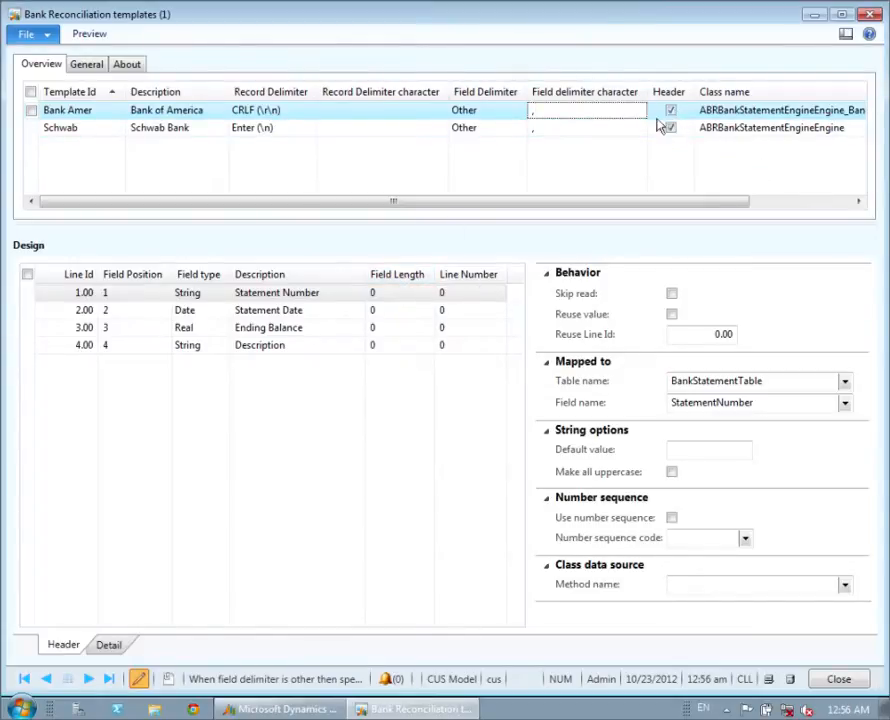
click(109, 646)
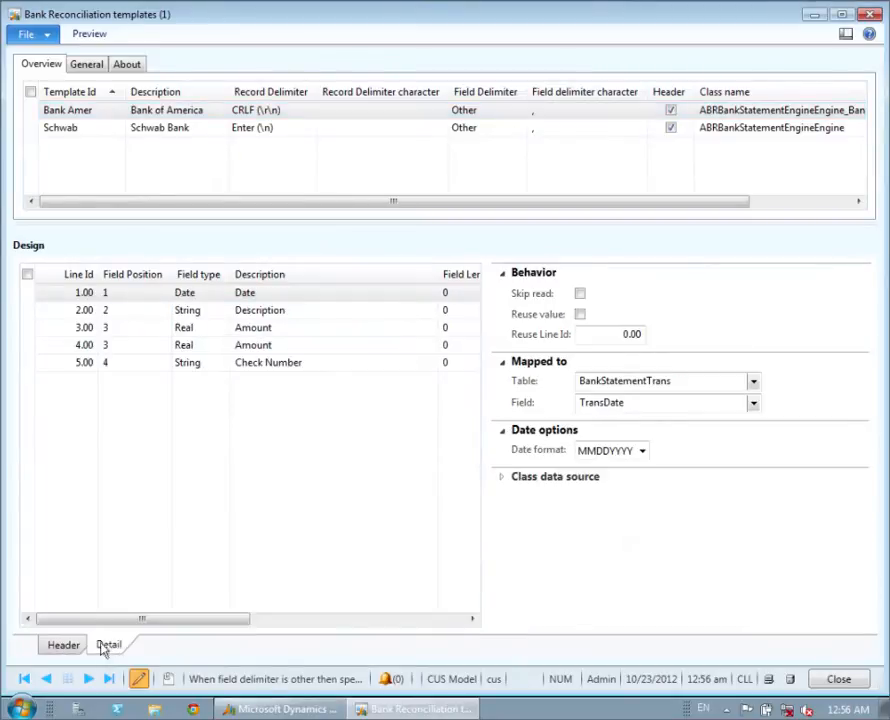
click(66, 646)
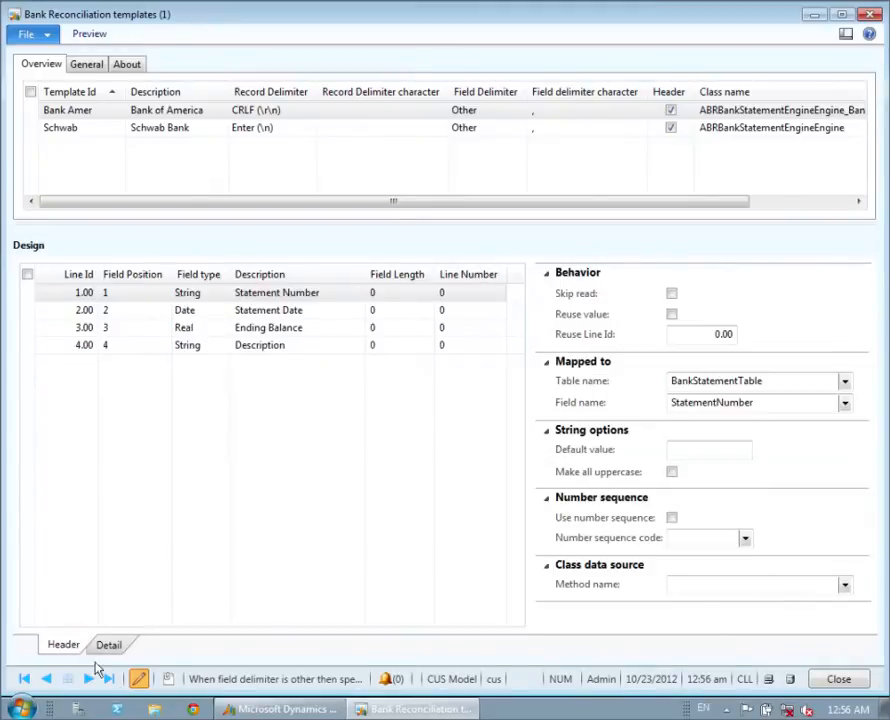
Switch to Windows Explorer, open bank statement nov2012.csv from the Bank Statements folder in Excel, and close the spare Libraries window.
double_click(155, 709)
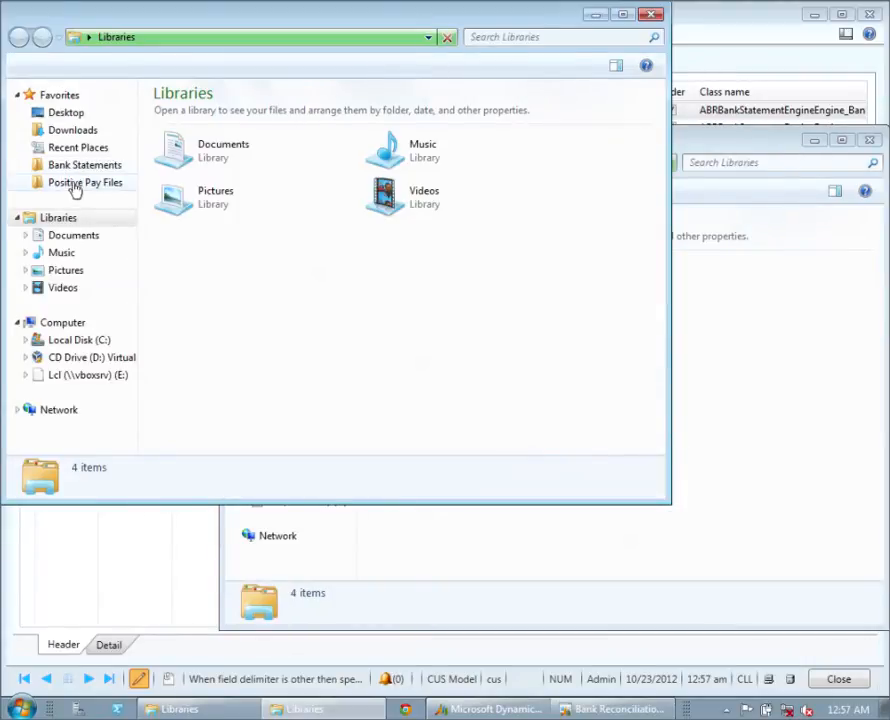
click(80, 165)
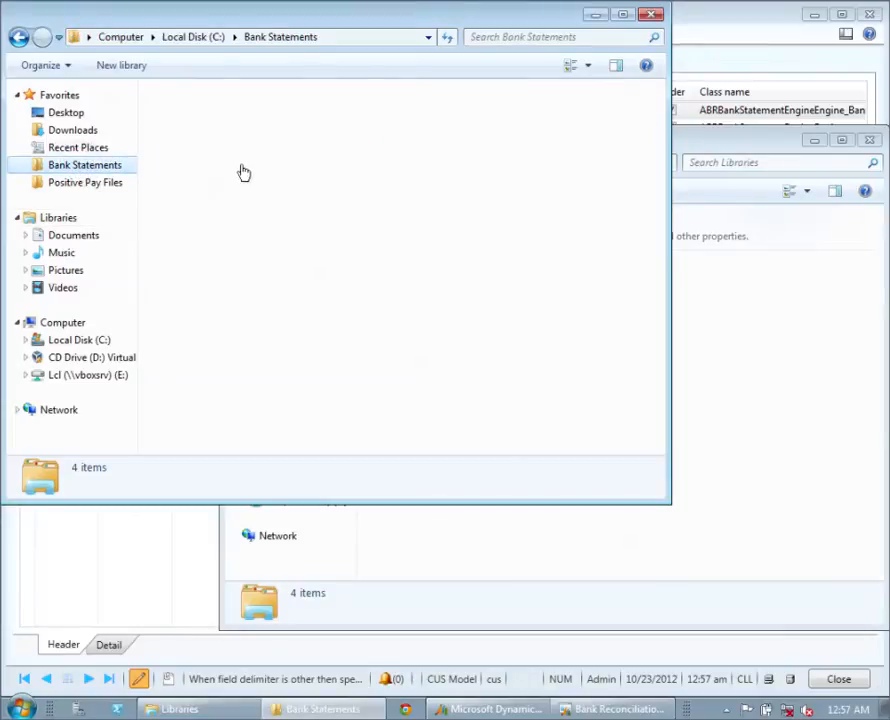
click(225, 118)
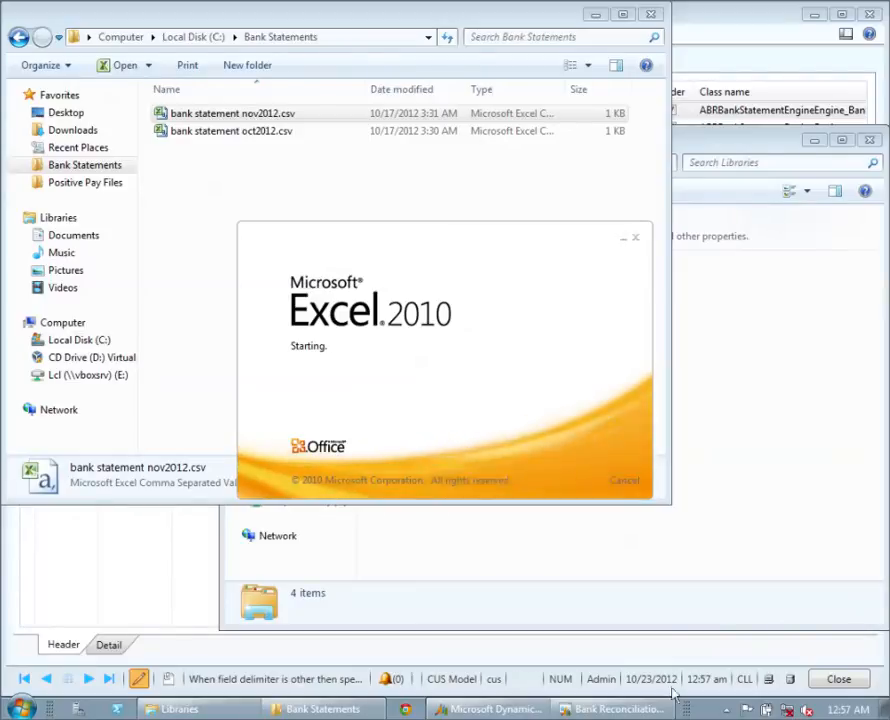
mouse_move(631, 714)
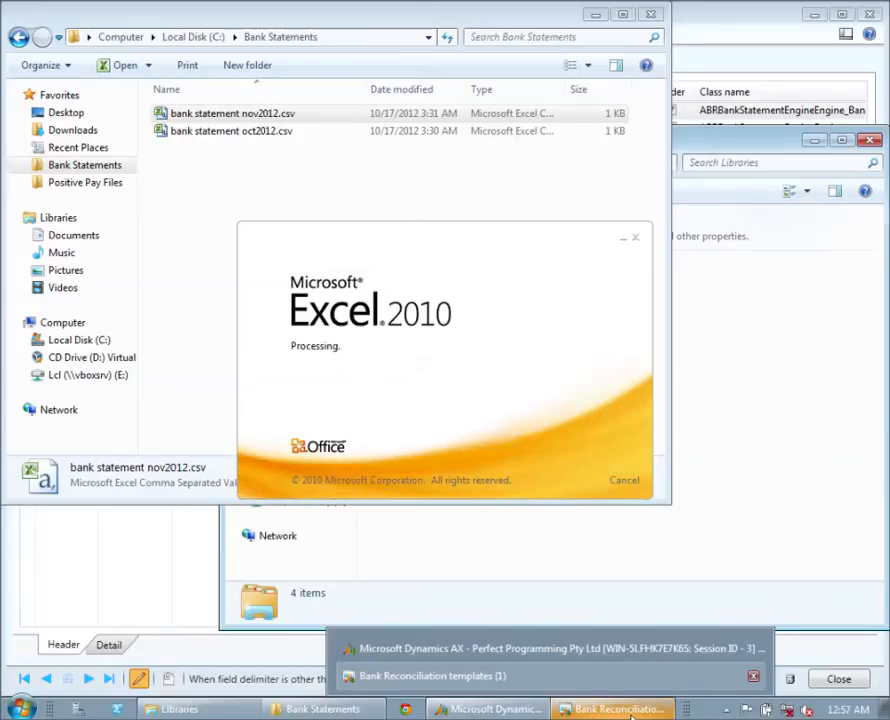
click(871, 143)
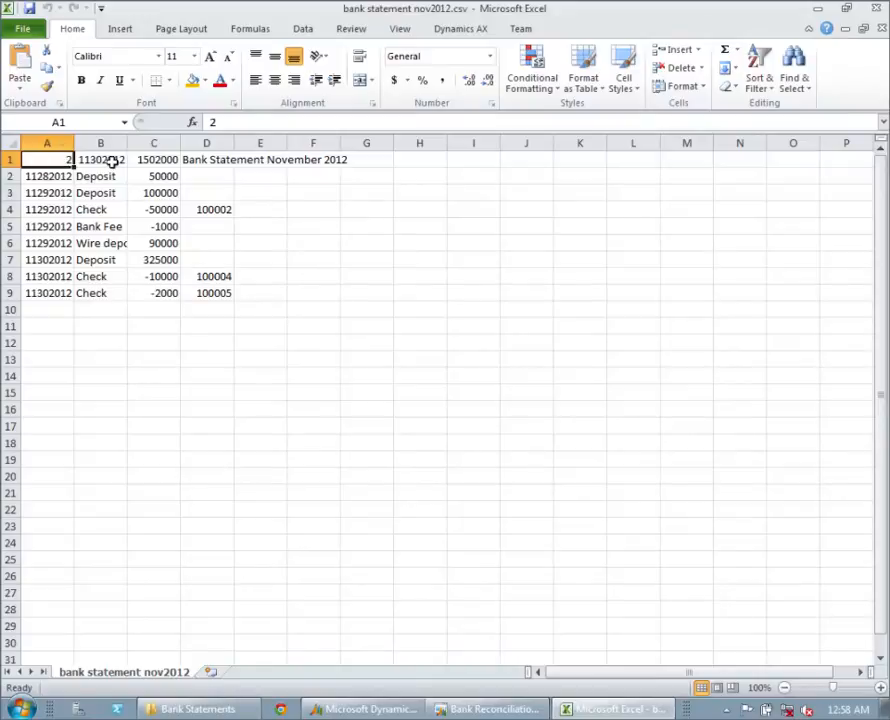
Examine the date, ending balance and description in the CSV's header row and each field of the first transaction row.
click(116, 160)
click(152, 160)
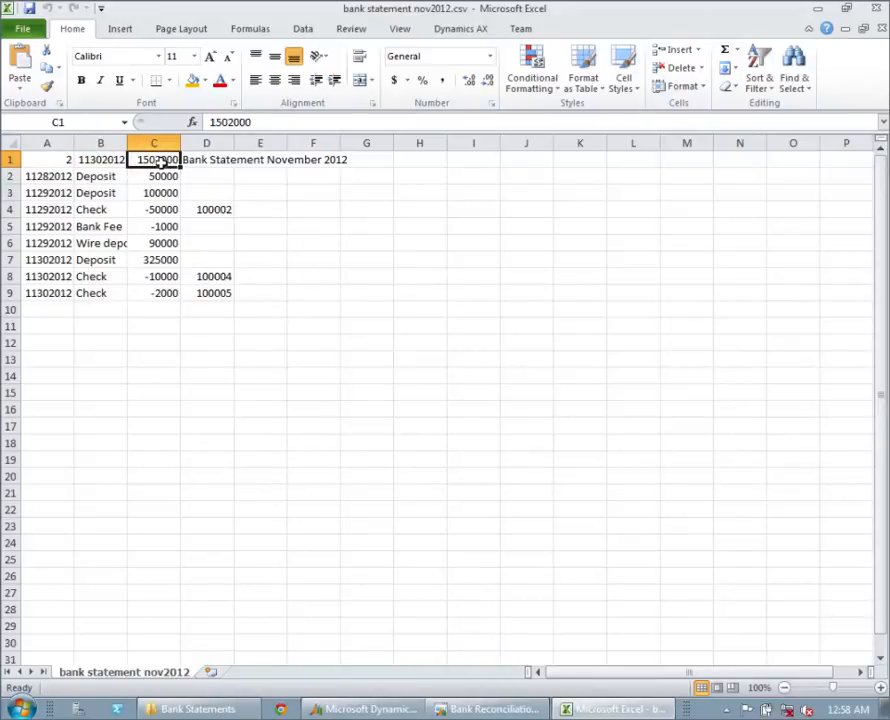
click(210, 157)
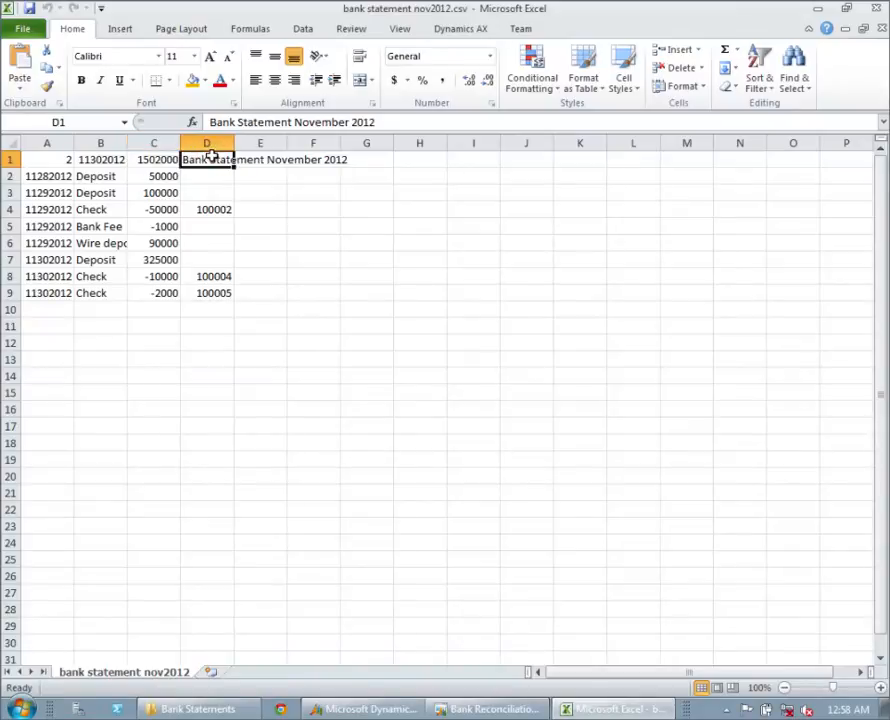
click(61, 176)
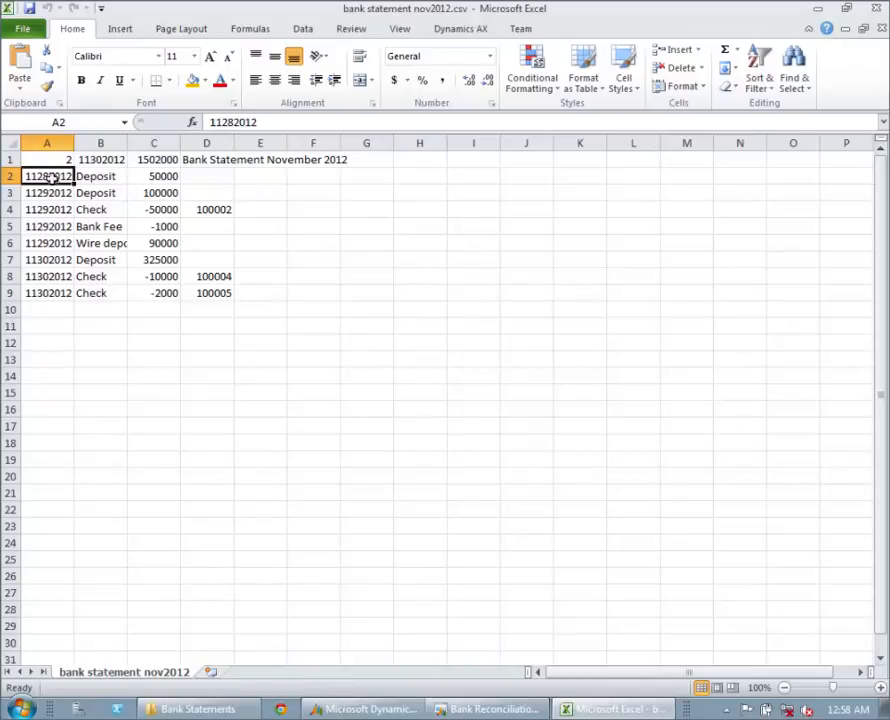
click(86, 176)
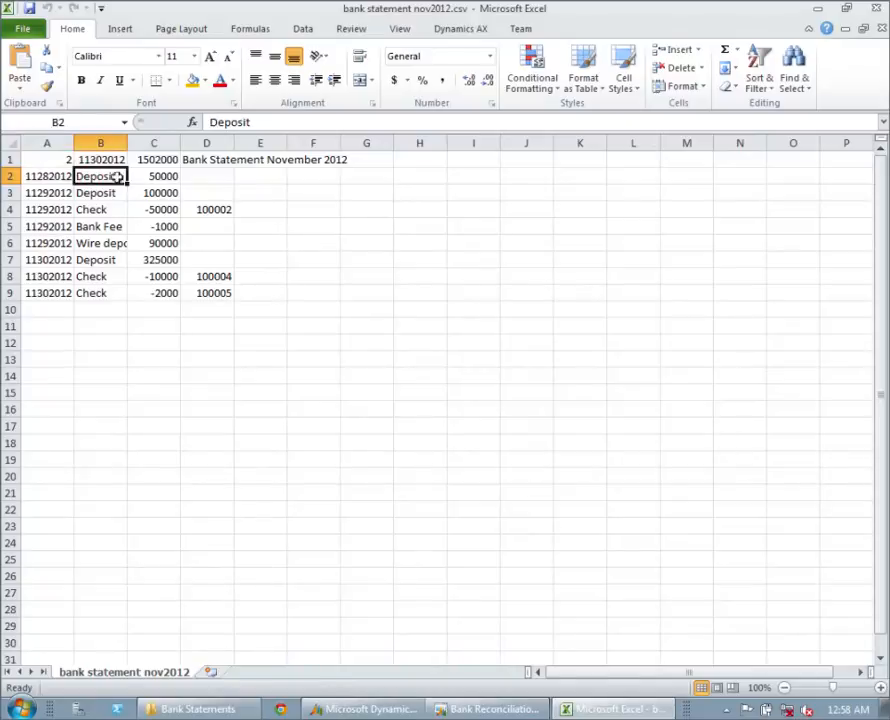
click(150, 177)
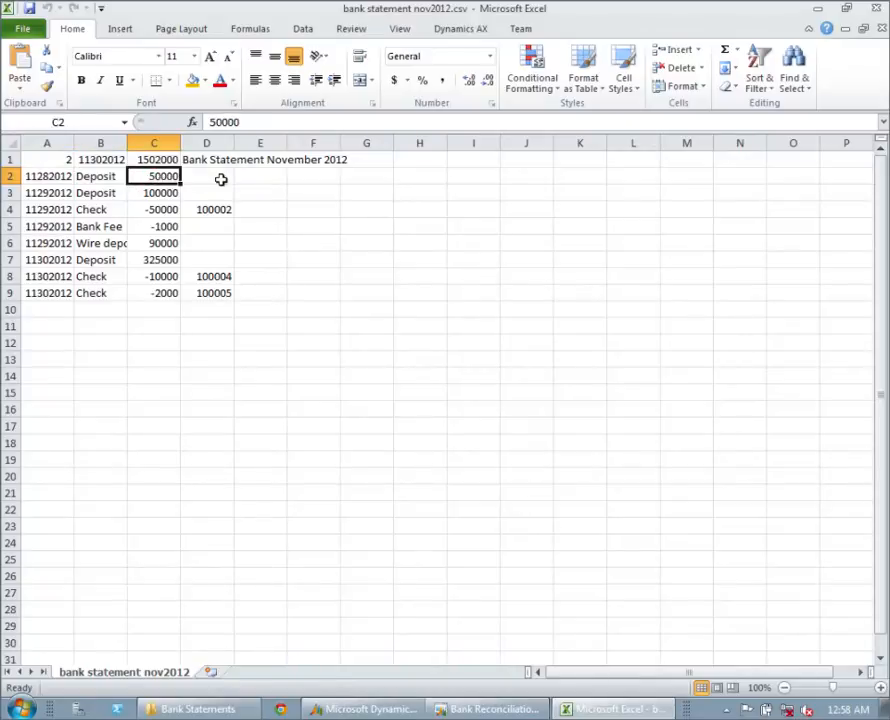
click(221, 179)
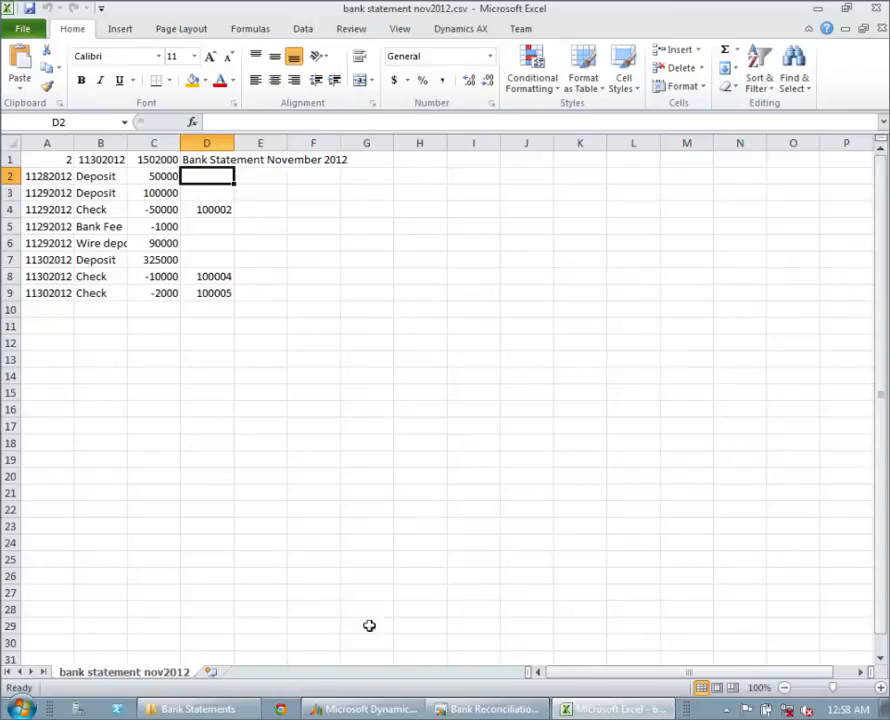
Switch back to the Bank Reconciliation templates and examine the Statement Number header line's field position and its mapped table and field.
click(486, 709)
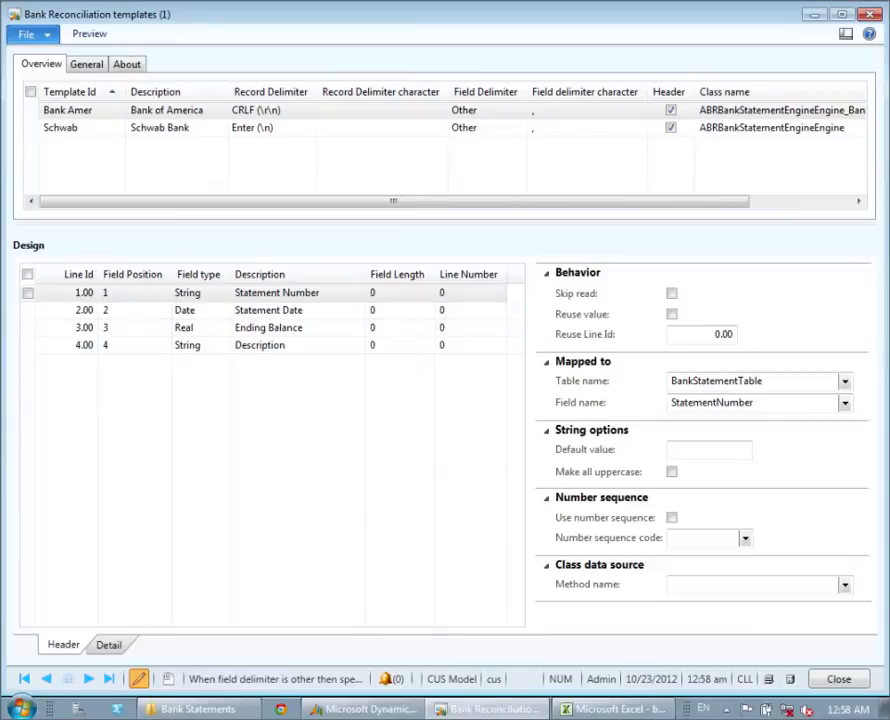
click(268, 292)
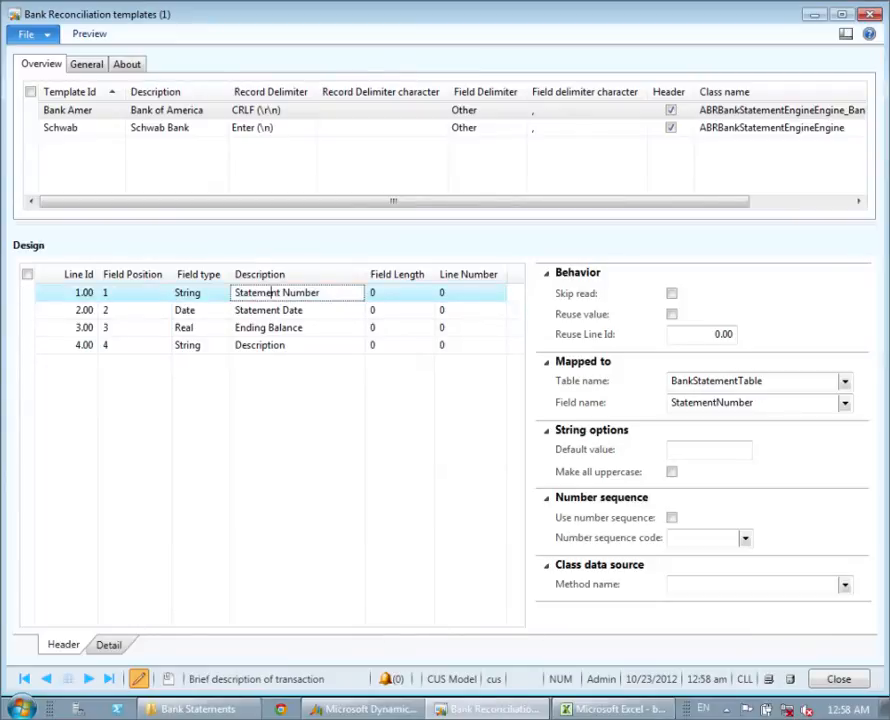
click(114, 292)
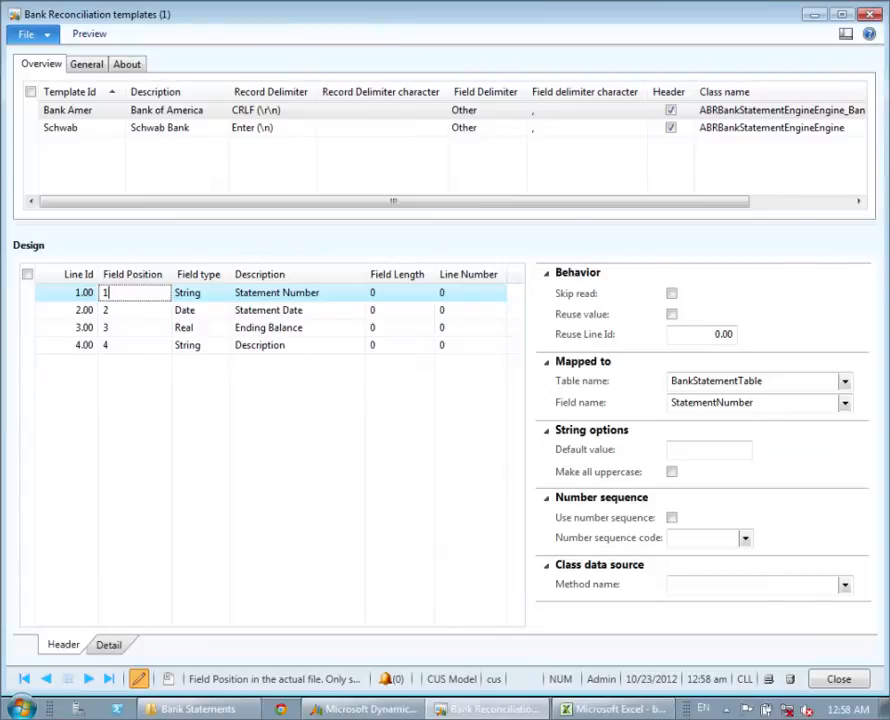
click(352, 292)
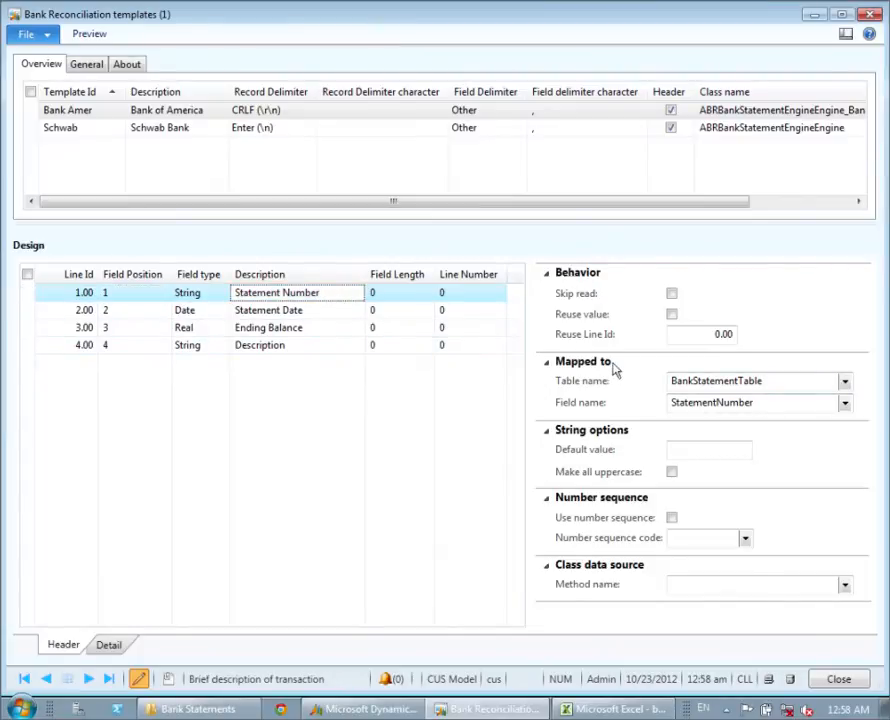
click(810, 381)
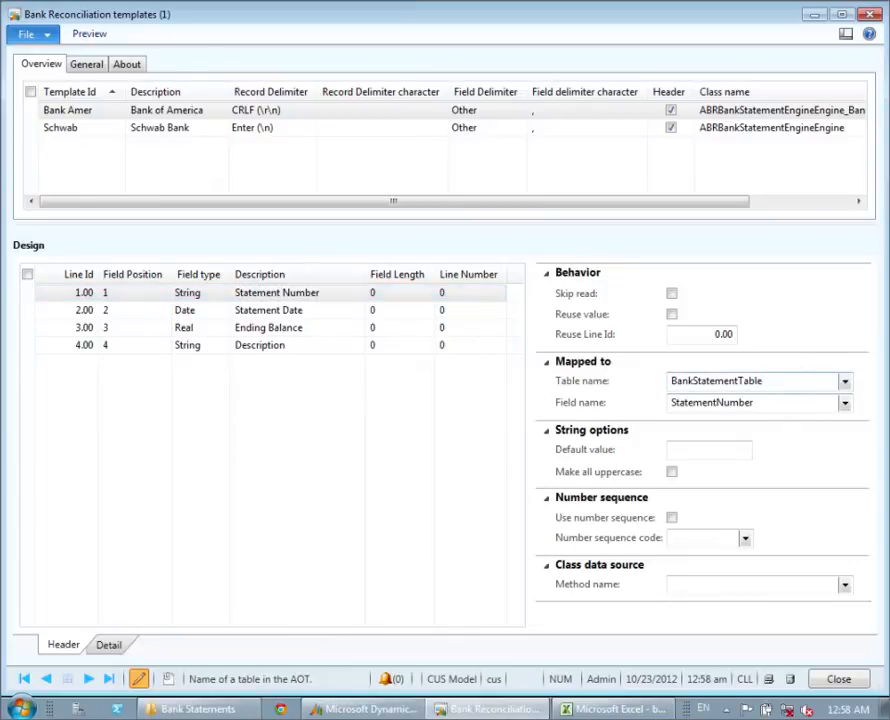
click(767, 402)
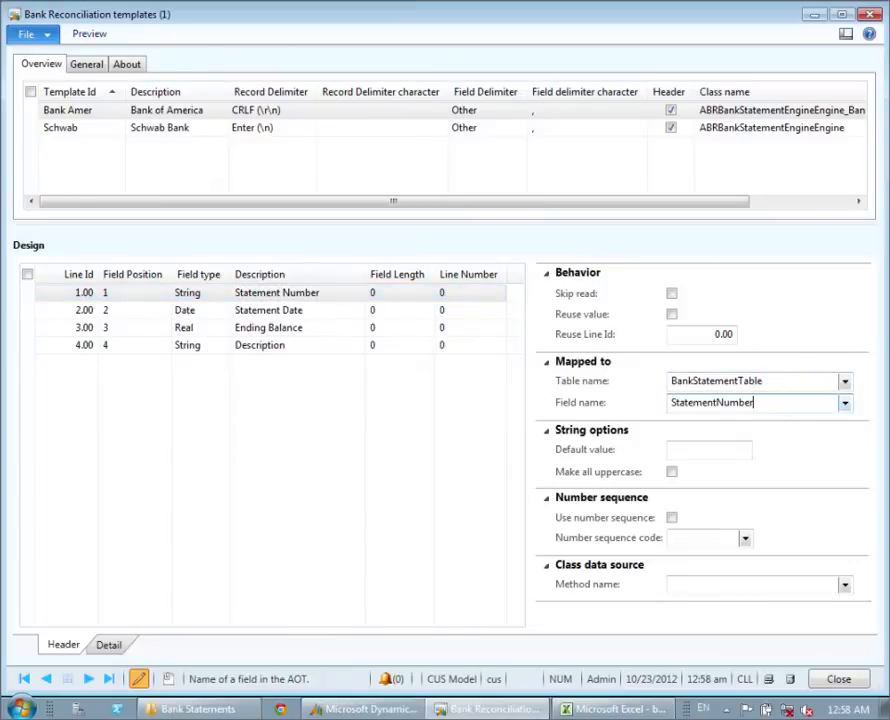
Examine the Statement Date header line's table and field mapping, and show the full list of fields available for mapping.
click(297, 310)
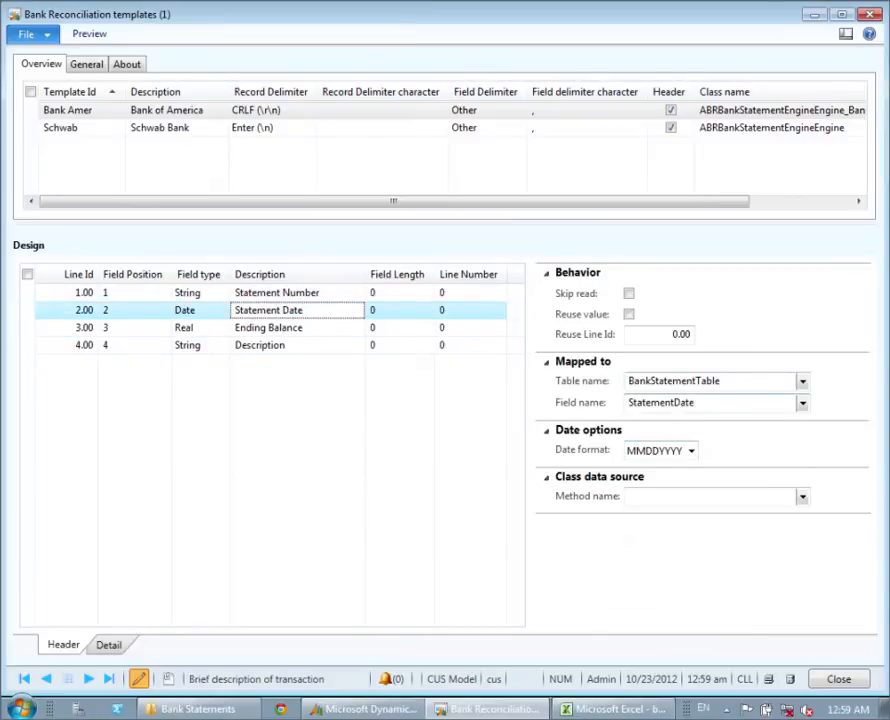
click(722, 381)
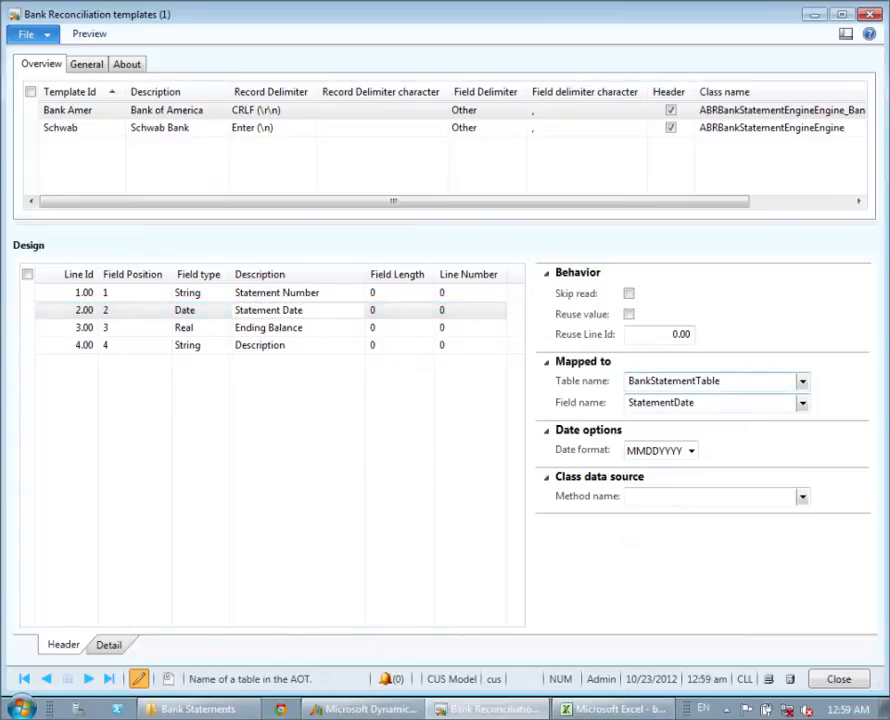
click(765, 403)
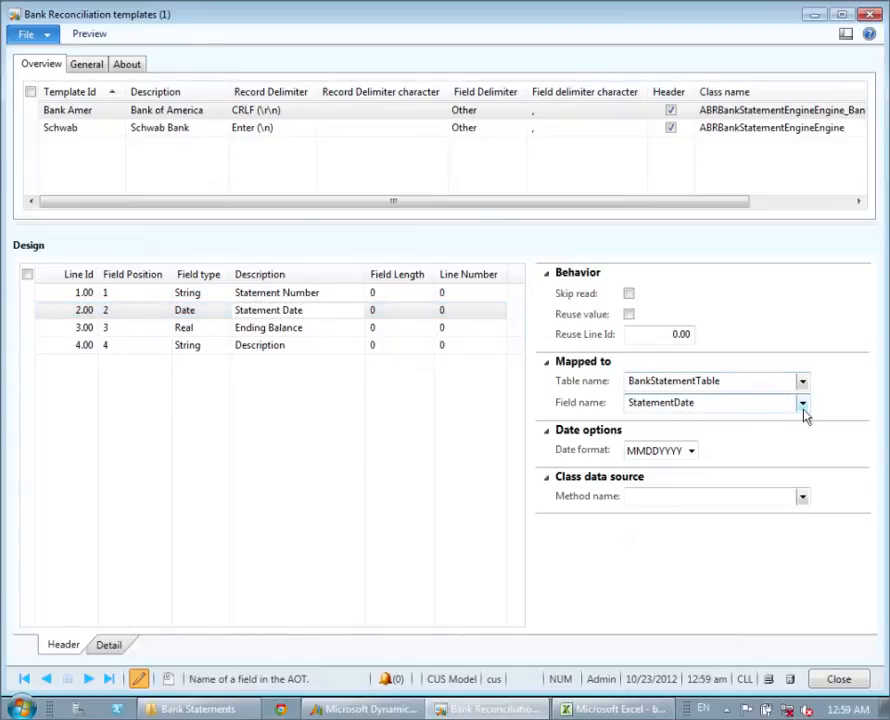
click(803, 405)
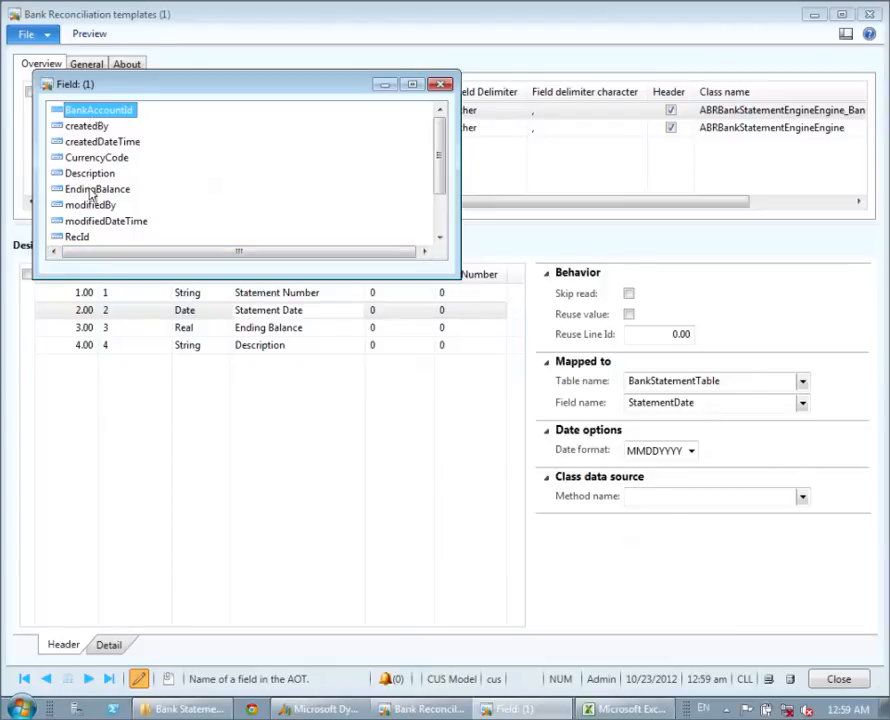
drag(436, 273, 440, 401)
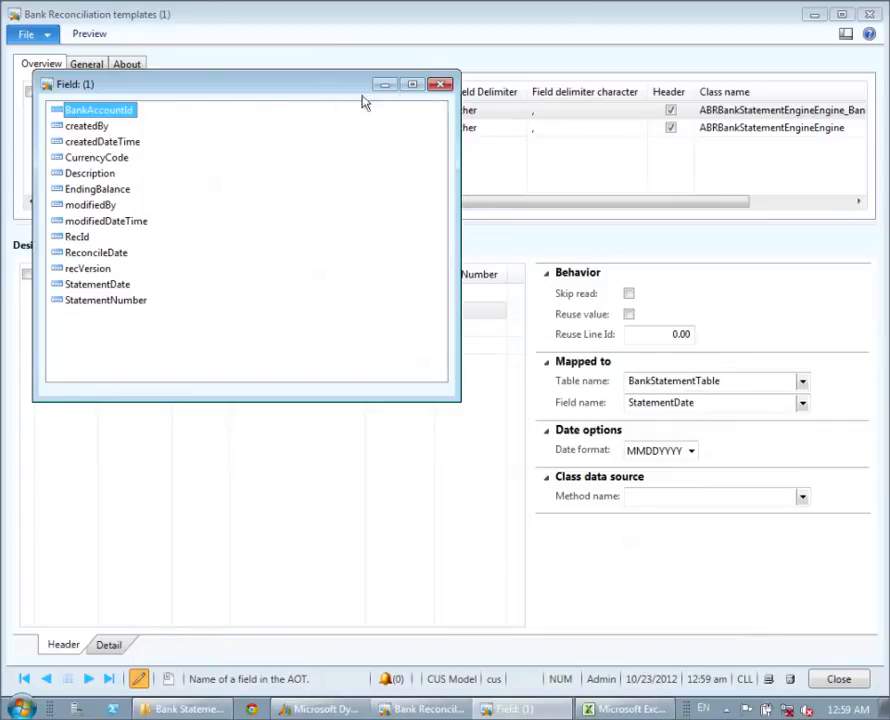
Close the field list and examine the Ending Balance header line's mapped field and its real number multiplier.
click(443, 86)
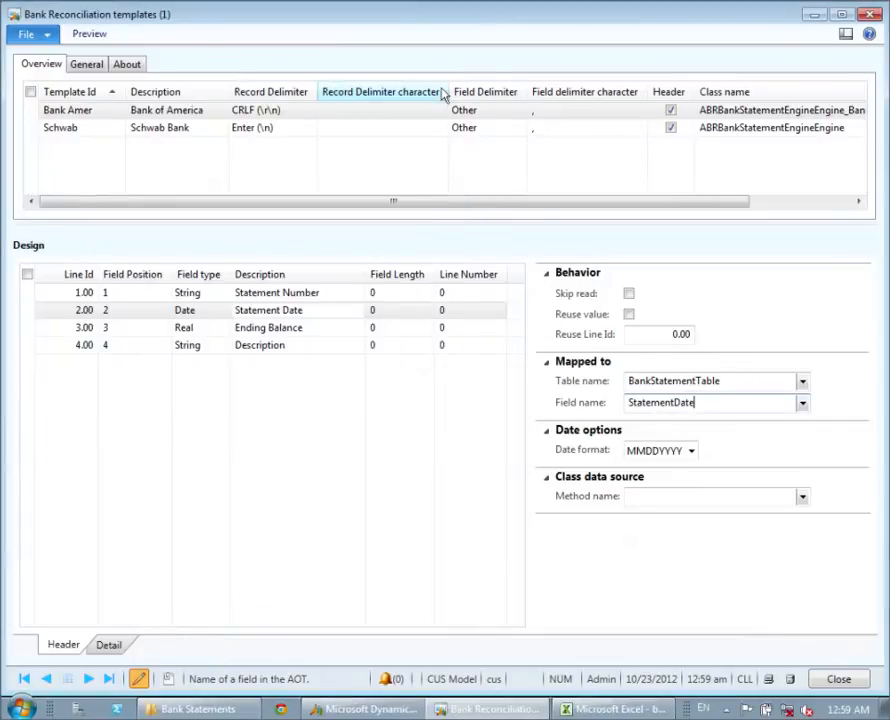
click(306, 328)
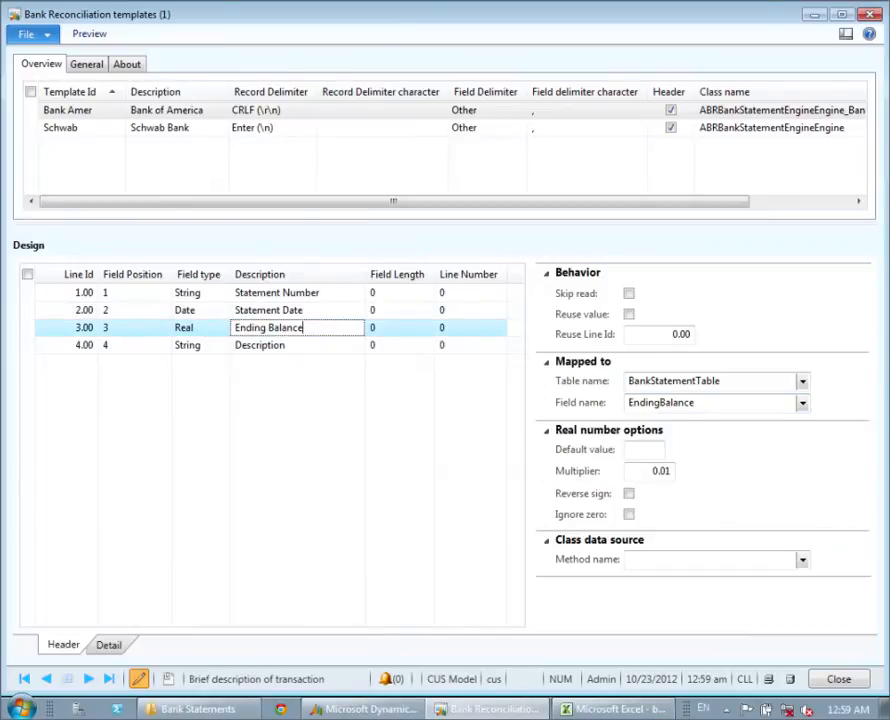
click(210, 328)
click(304, 330)
click(653, 471)
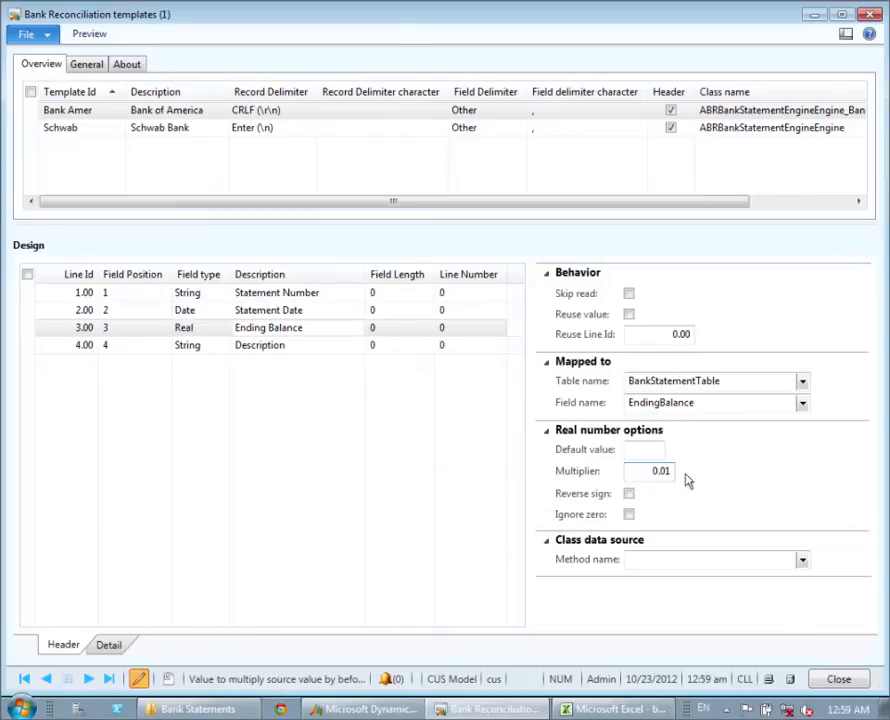
click(745, 402)
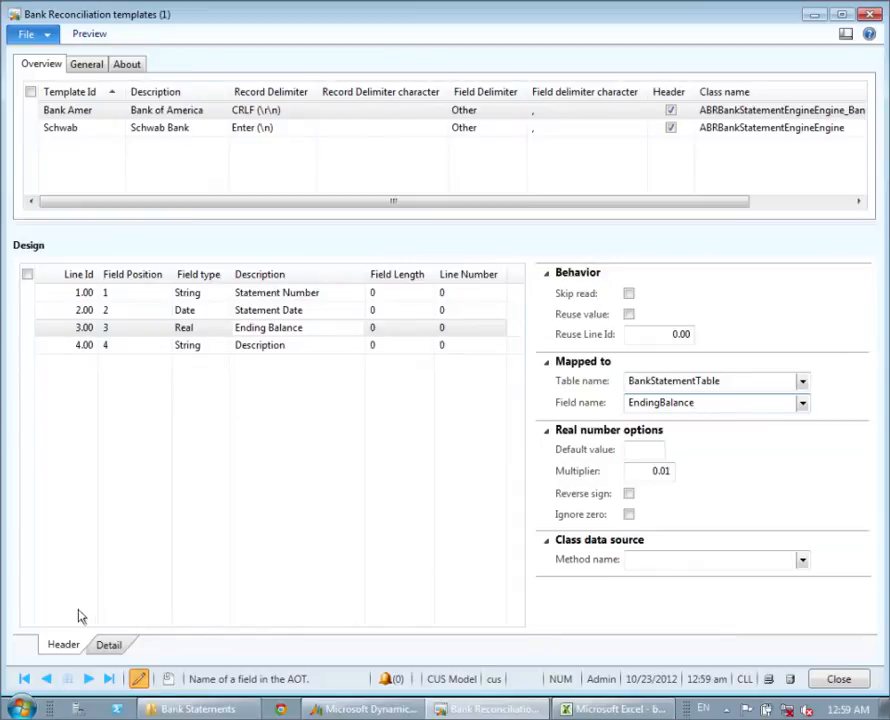
Show the template's detail lines and examine the table and field mappings of the Date, Description and second Amount lines.
click(109, 646)
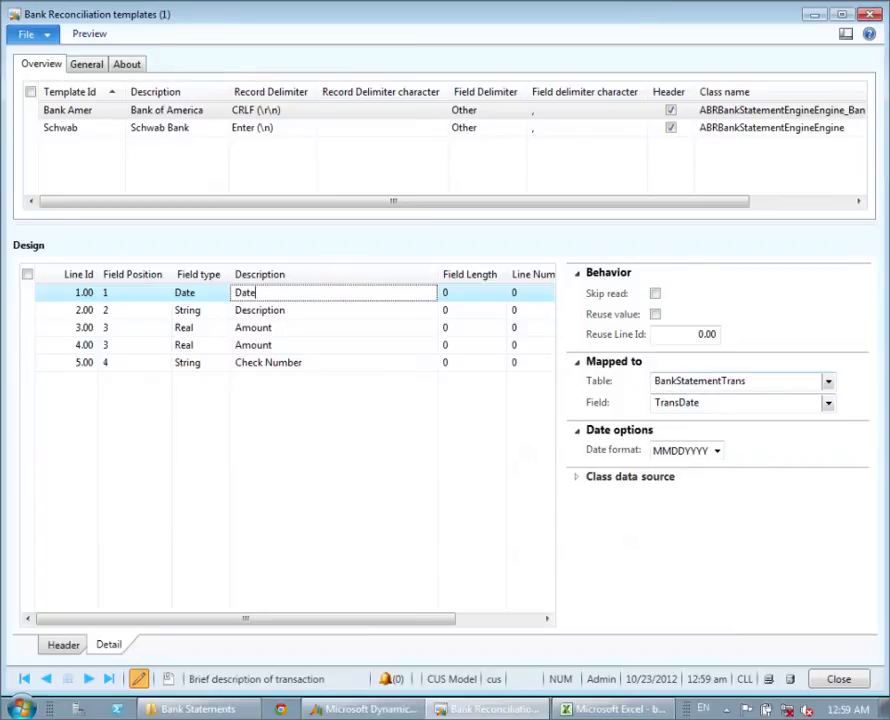
click(745, 380)
click(722, 402)
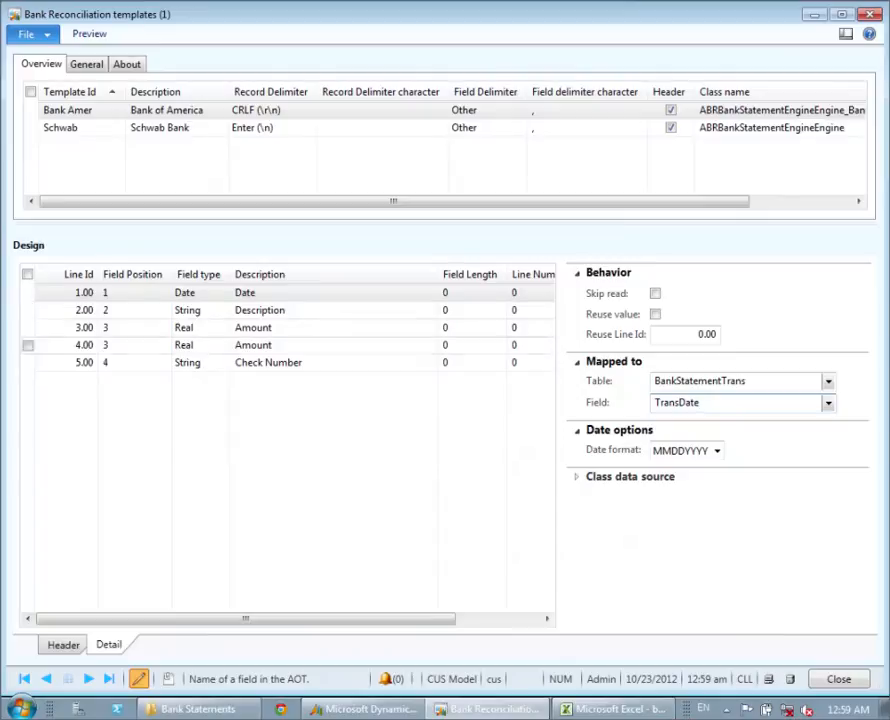
click(28, 312)
click(700, 405)
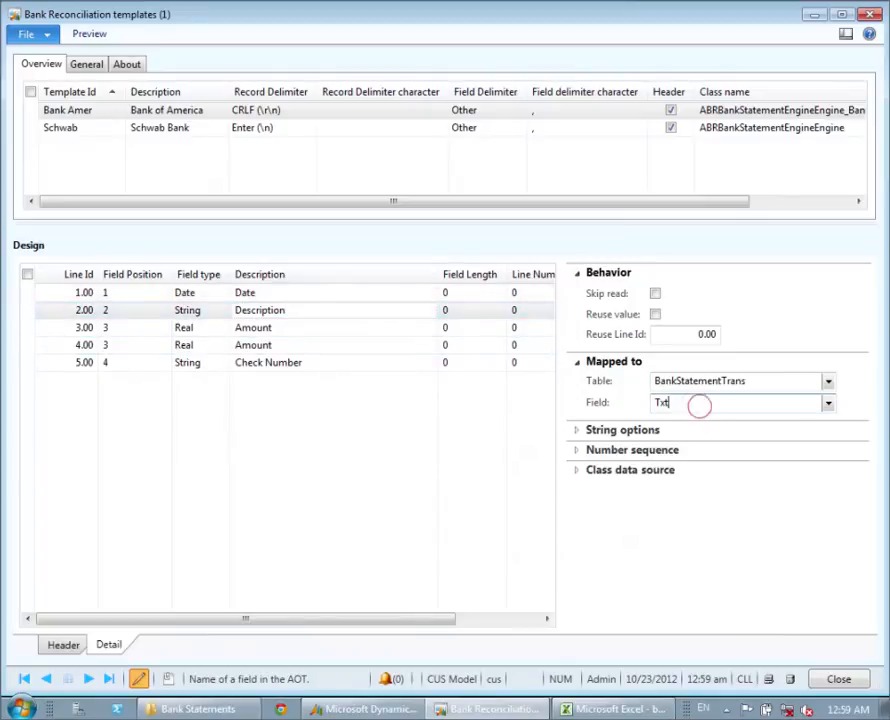
click(351, 340)
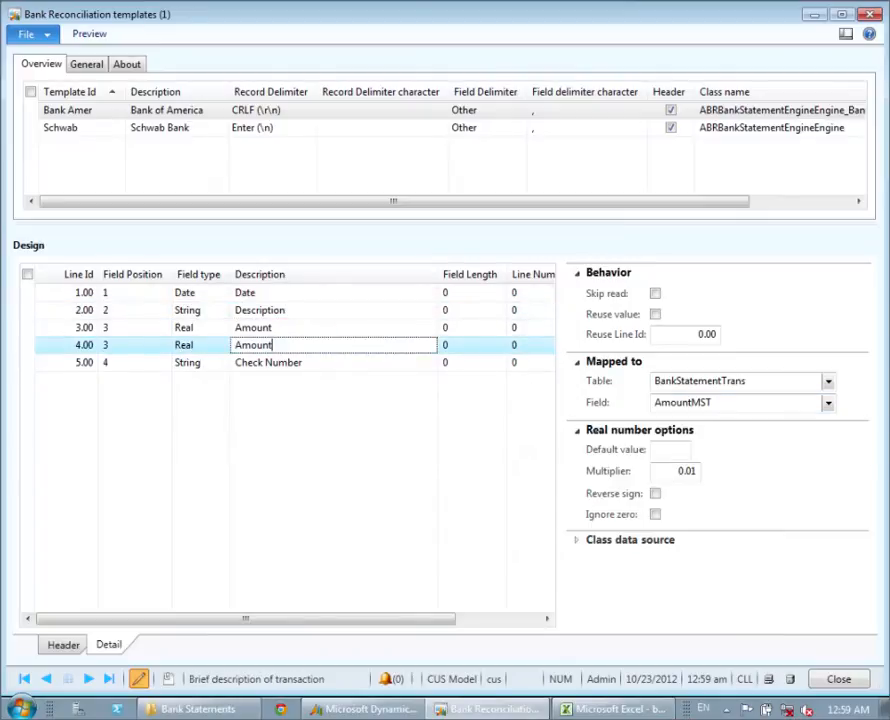
click(748, 405)
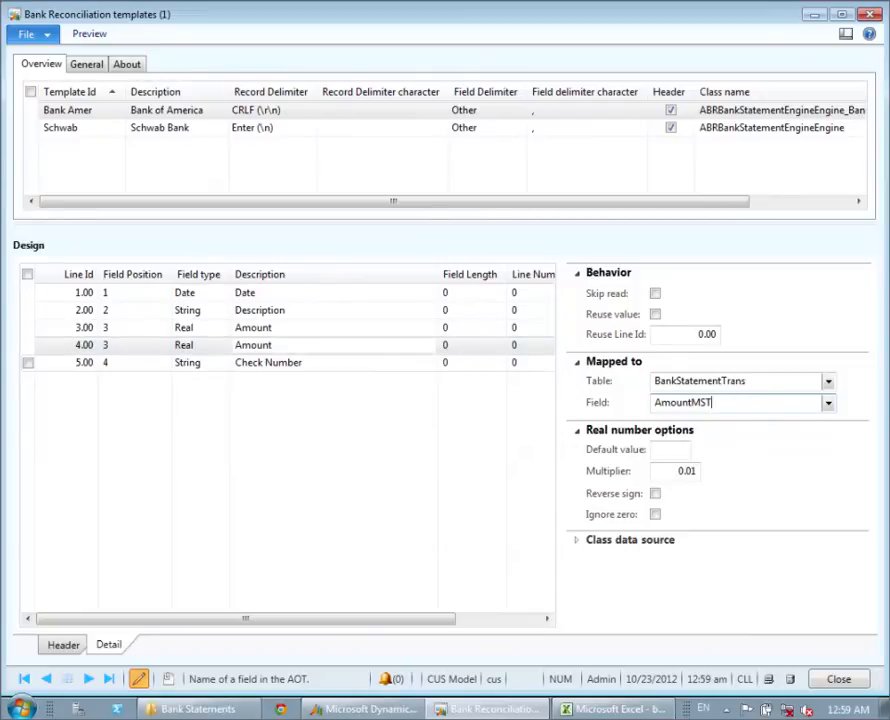
Examine the Check Number detail line's mapping and available fields, and the field lengths of the Date and Description lines.
click(300, 362)
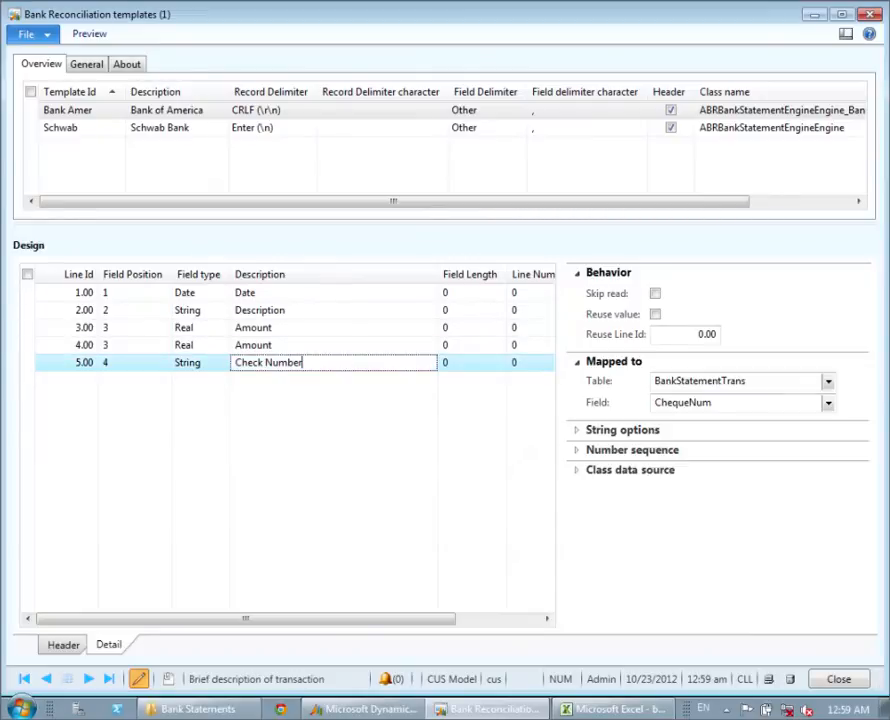
click(829, 404)
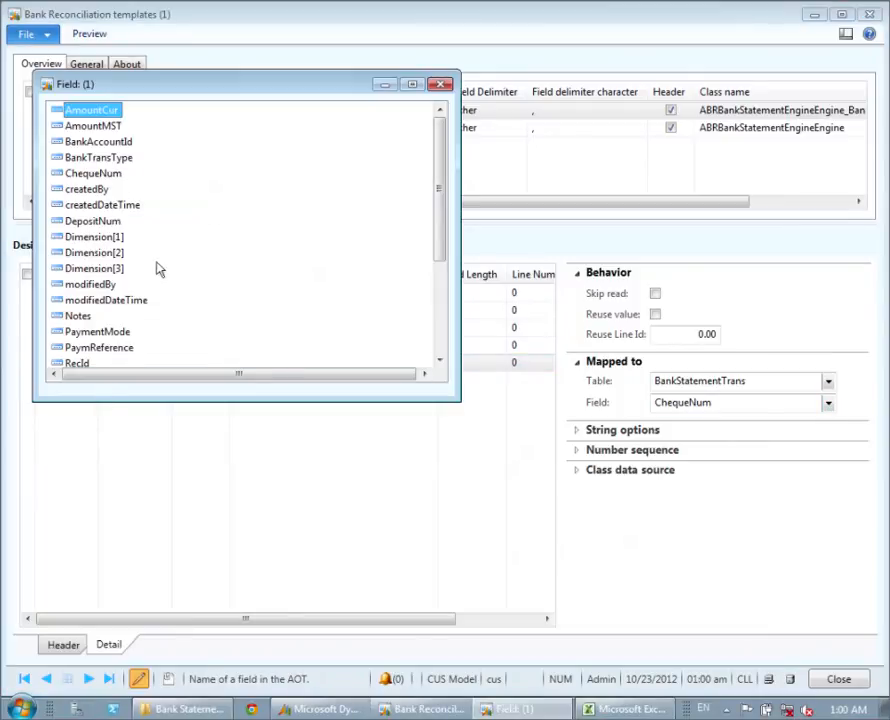
click(441, 85)
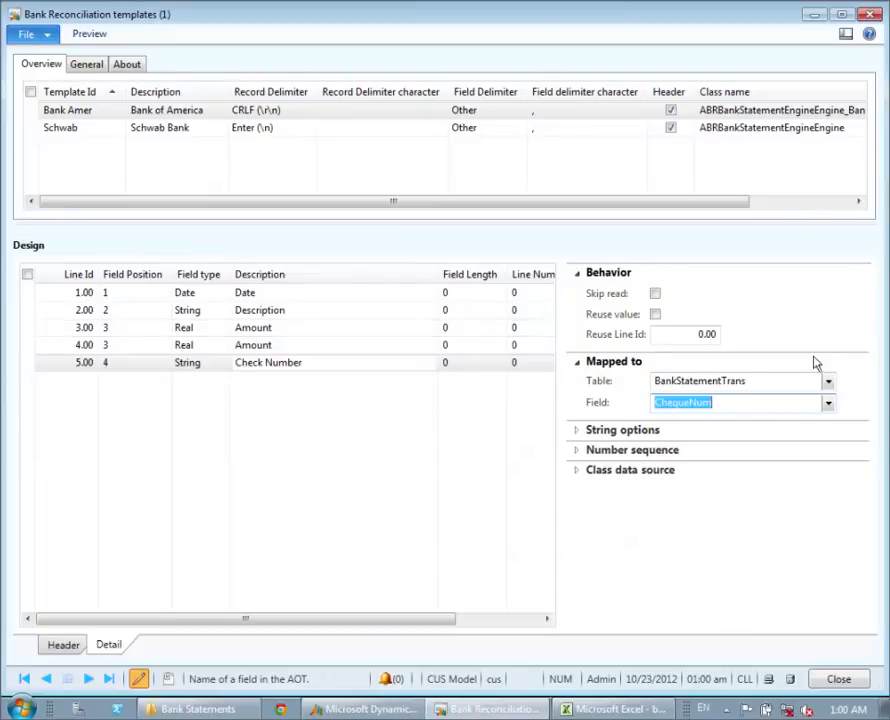
click(772, 380)
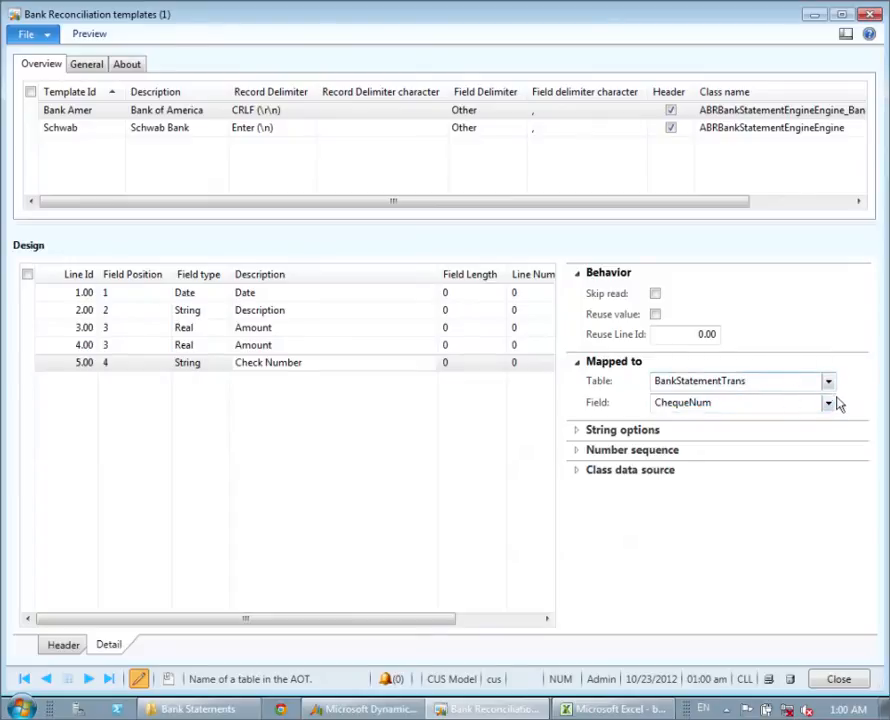
click(799, 401)
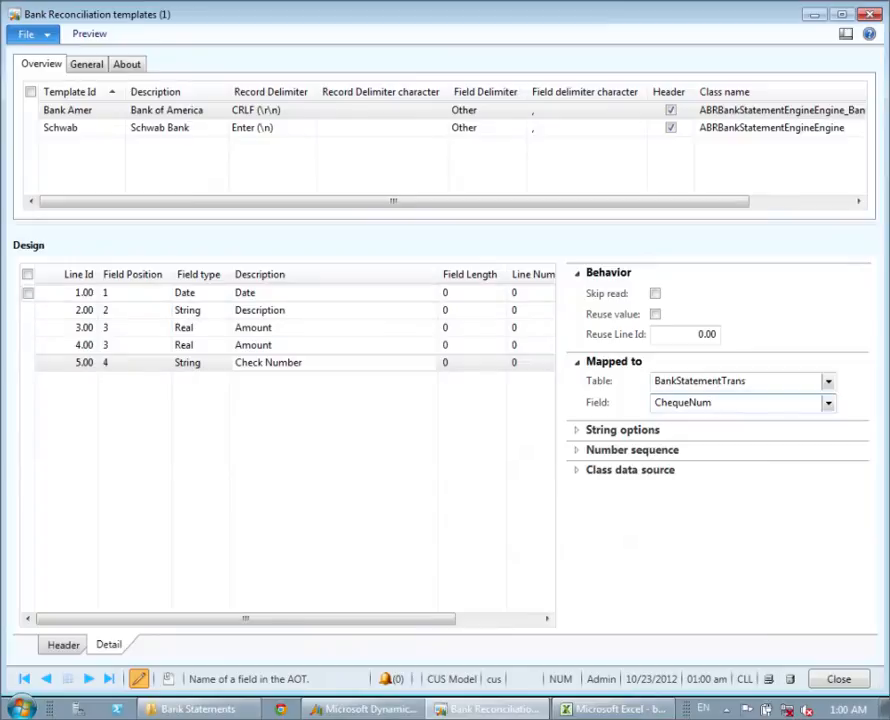
click(459, 292)
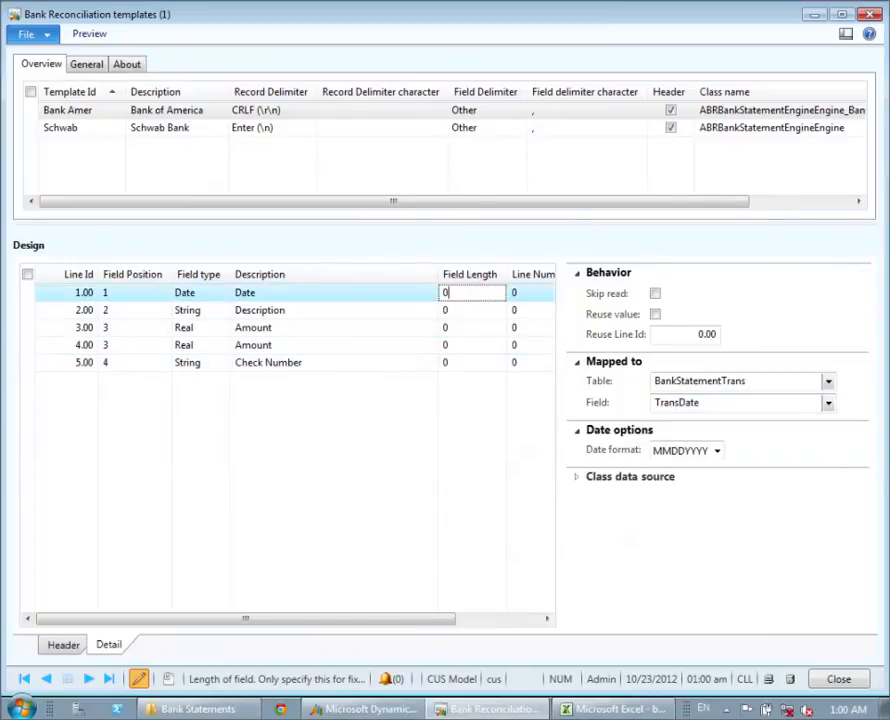
click(459, 309)
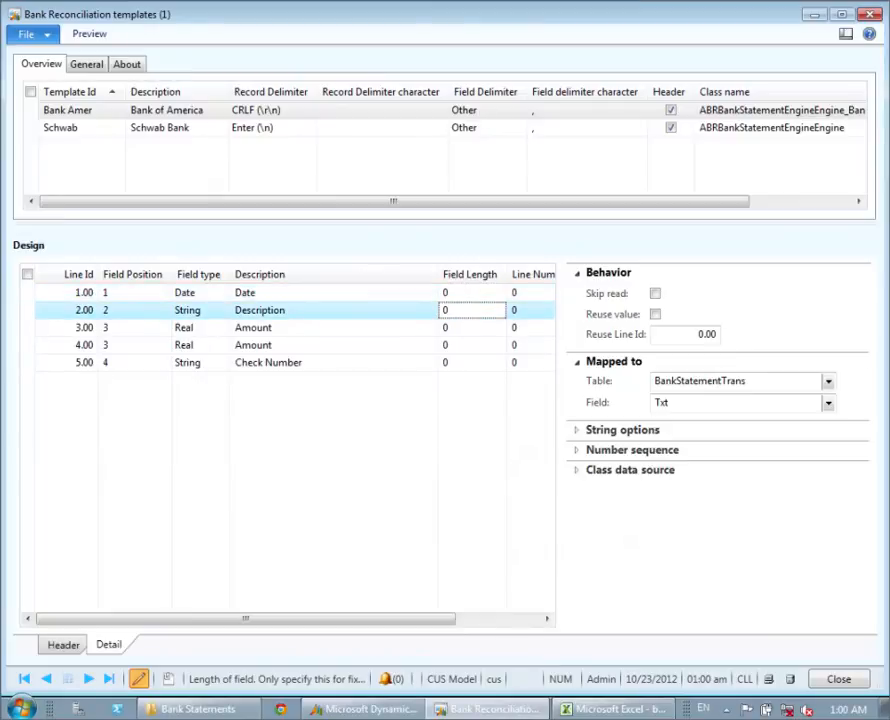
Close the Bank Reconciliation templates and minimize the CSV workbook to return to the Cash and bank management area page.
click(866, 16)
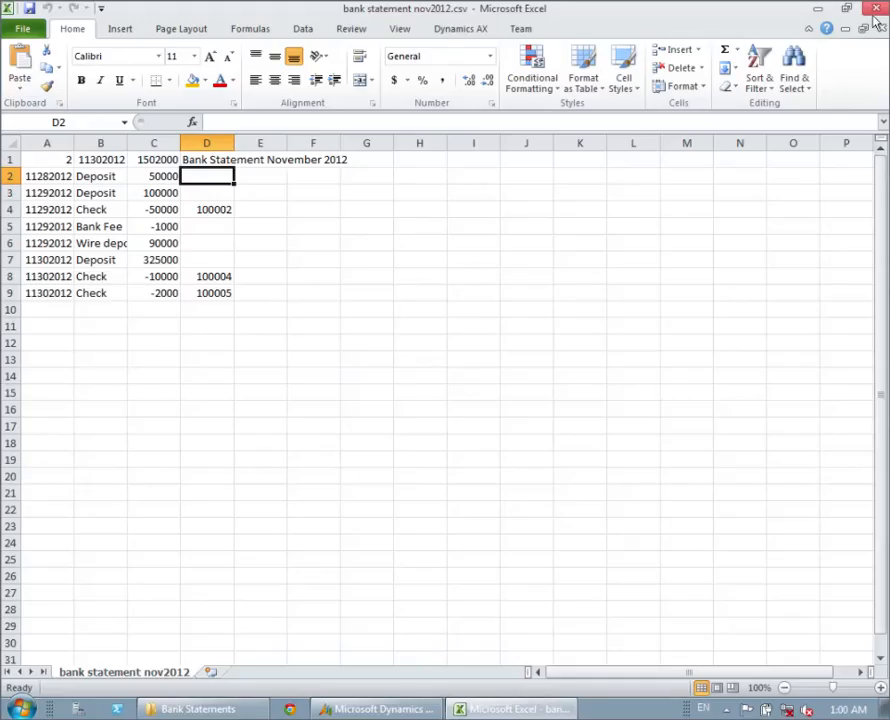
click(818, 8)
click(726, 145)
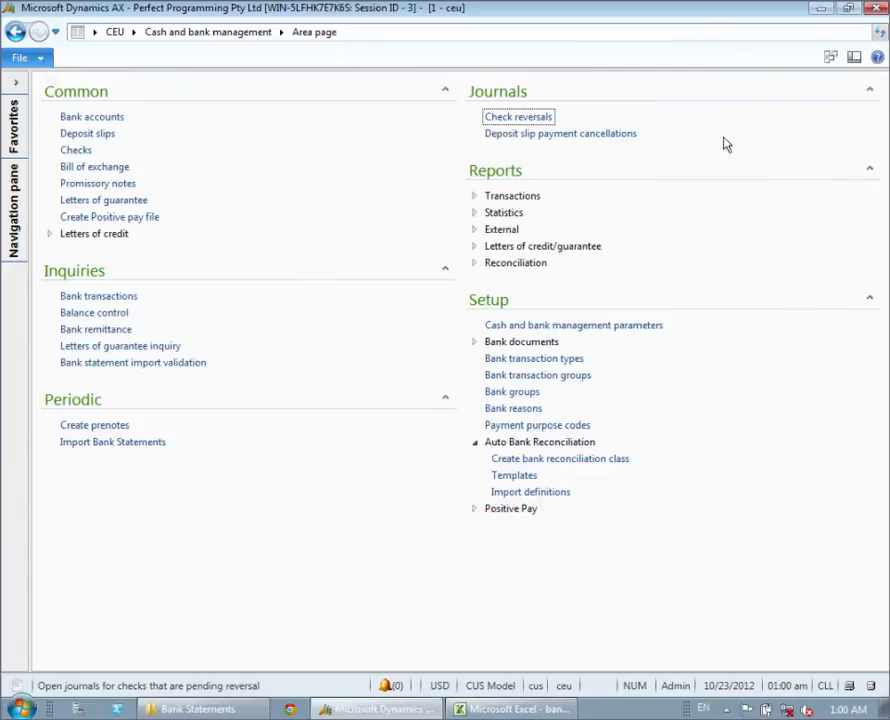